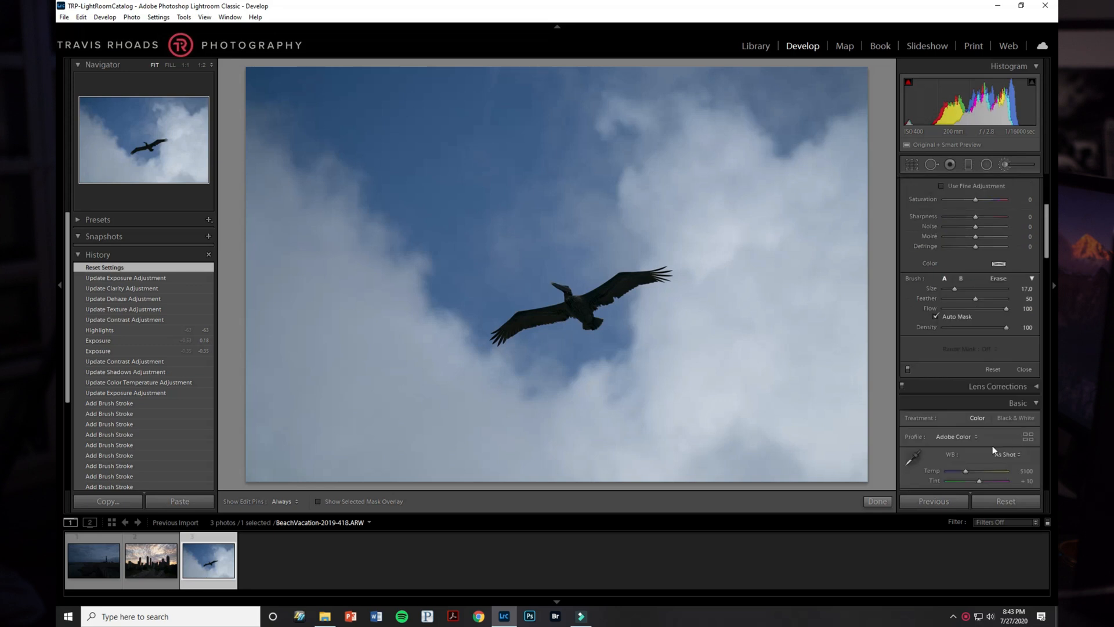
- Brush an adjustment over the pelican without Auto Mask, with Exposure 1.20, Shadows 32 and Highlights −40
scroll(617, 283, down, 9)
mouse_move(616, 282)
mouse_down()
mouse_move(509, 323)
mouse_move(561, 295)
mouse_move(595, 329)
mouse_move(567, 313)
mouse_move(505, 334)
mouse_up()
drag(628, 285, 659, 276)
drag(1048, 237, 1047, 206)
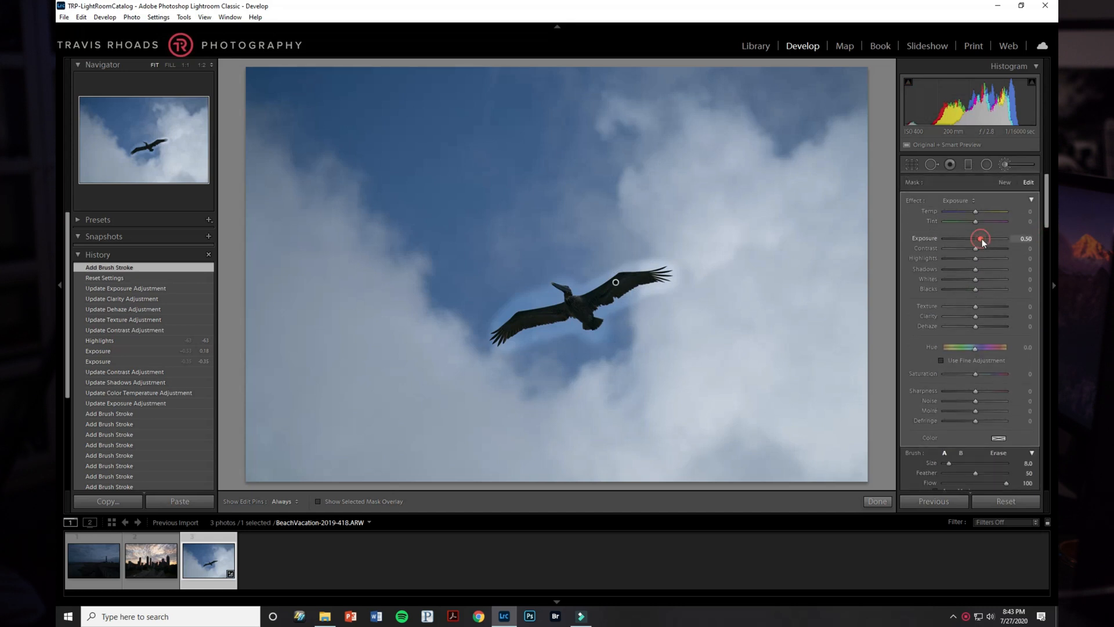
drag(982, 239, 984, 239)
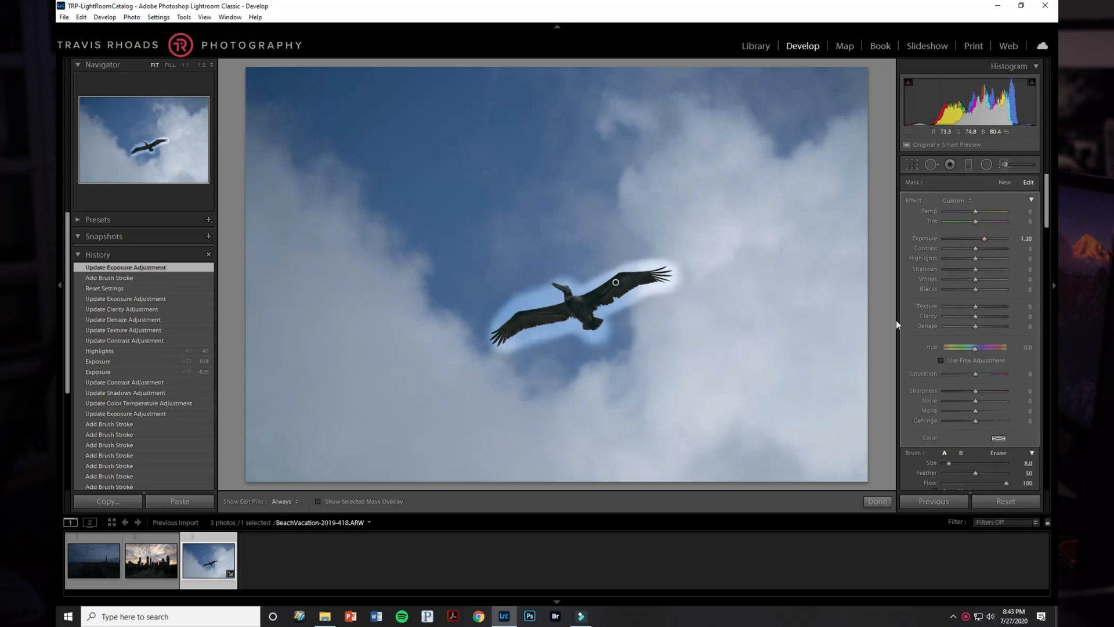
drag(978, 269, 962, 259)
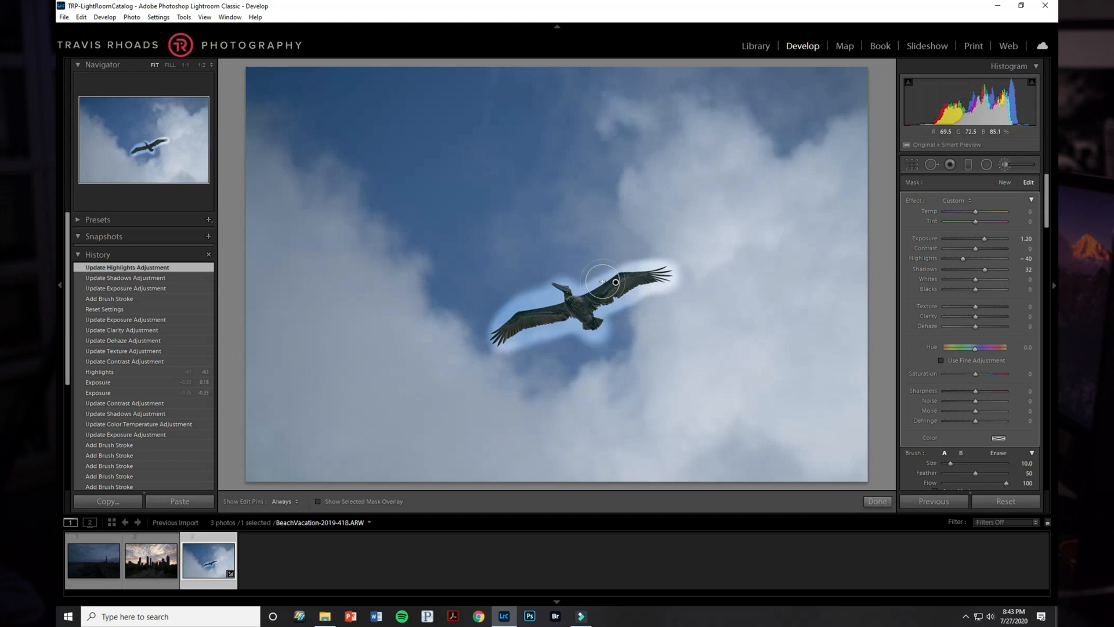
- Try extending the brushed mask across the sky around the pelican, and reset all of the photo's settings
mouse_move(576, 266)
mouse_down()
mouse_move(522, 249)
mouse_move(481, 302)
mouse_up()
mouse_move(497, 347)
mouse_down()
mouse_move(583, 344)
mouse_move(619, 386)
mouse_move(690, 302)
mouse_move(510, 406)
mouse_move(454, 301)
mouse_move(650, 224)
mouse_move(698, 368)
mouse_up()
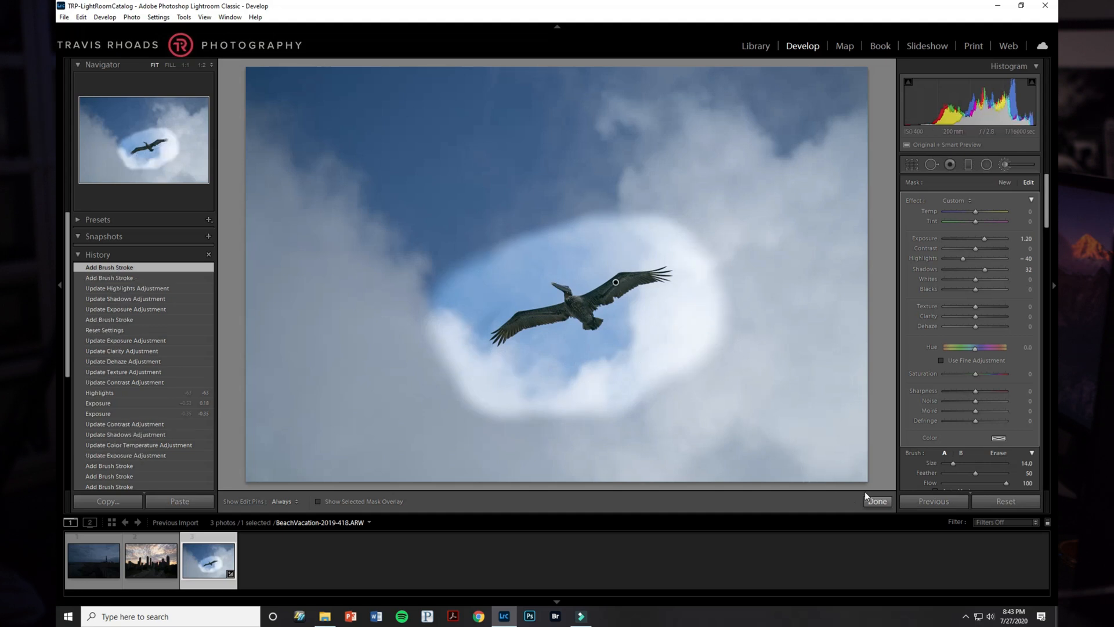
click(877, 503)
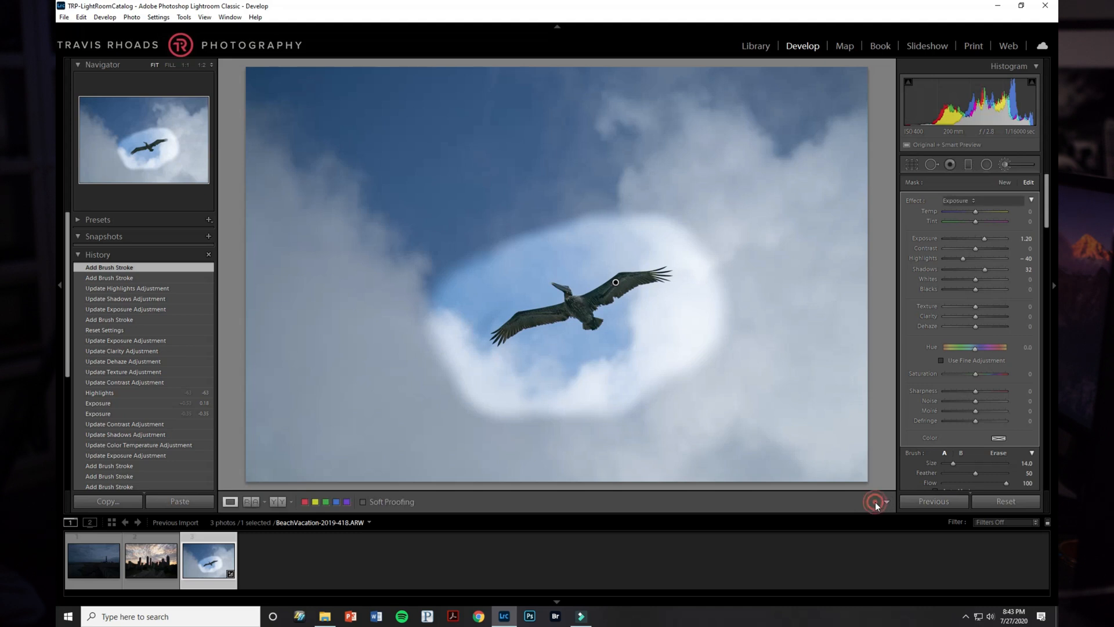
click(983, 502)
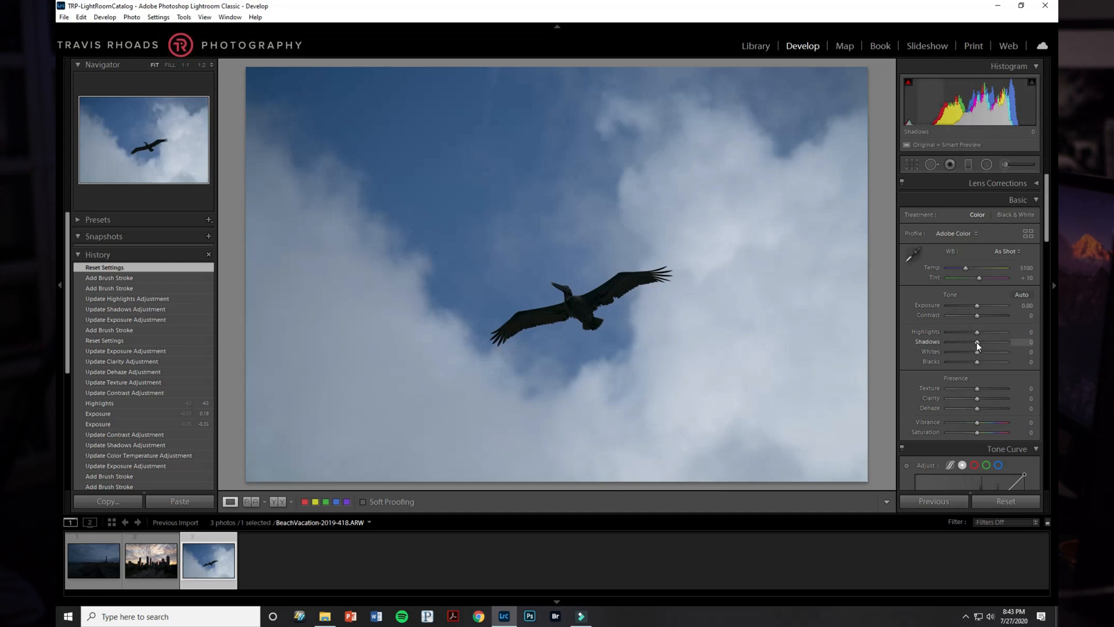
- Try brightening the pelican by setting the whole photo's Shadows to +100, and reset the photo's settings
drag(983, 342, 1008, 340)
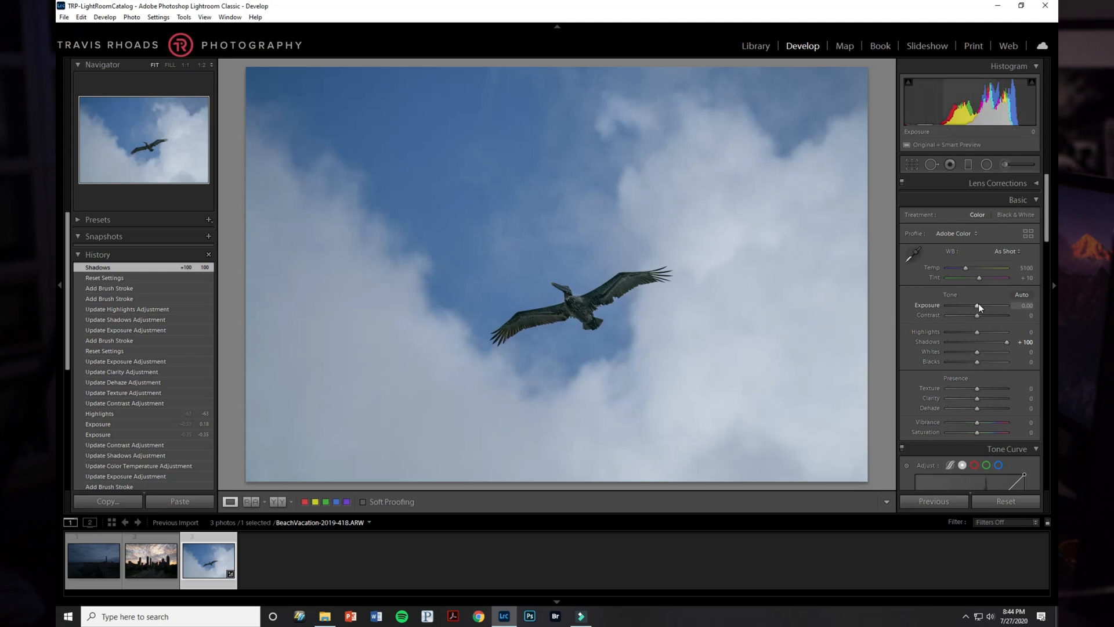
click(581, 303)
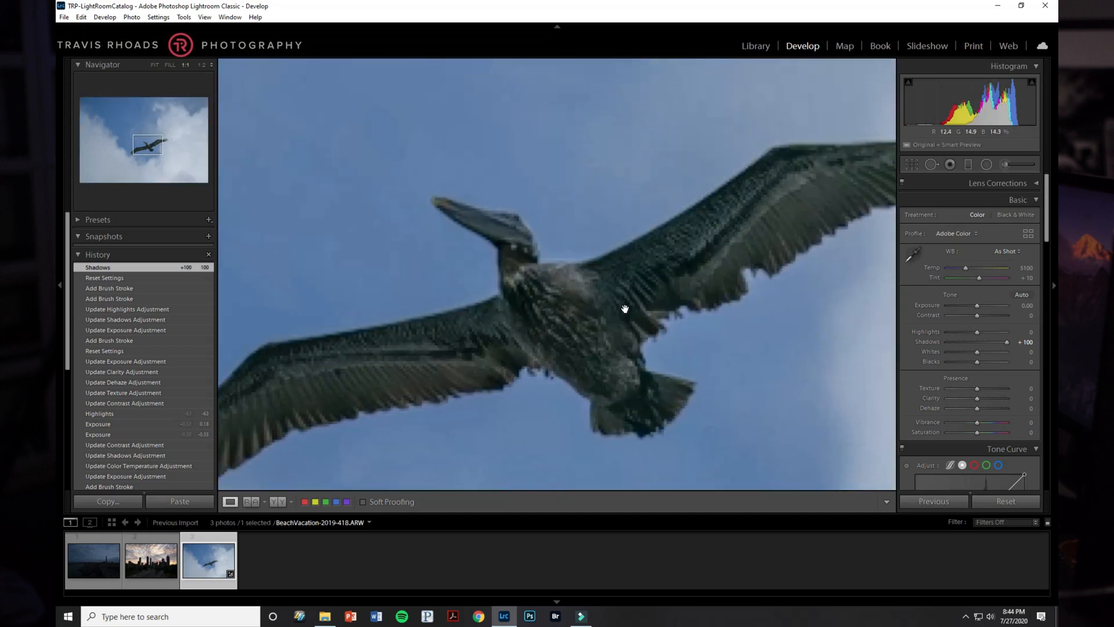
drag(658, 310, 560, 318)
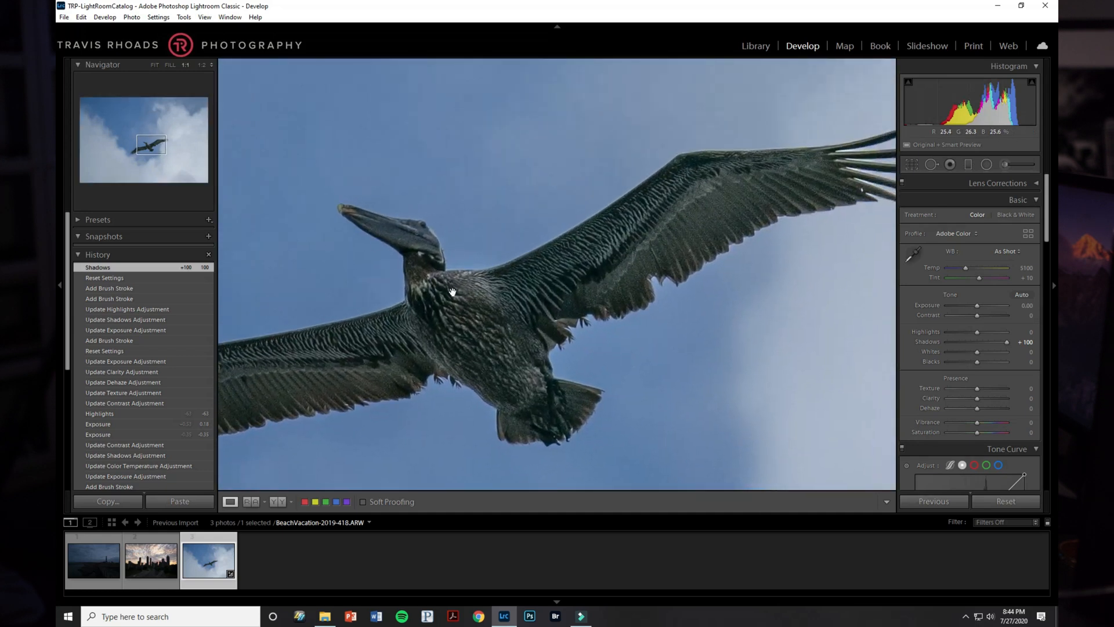
click(572, 281)
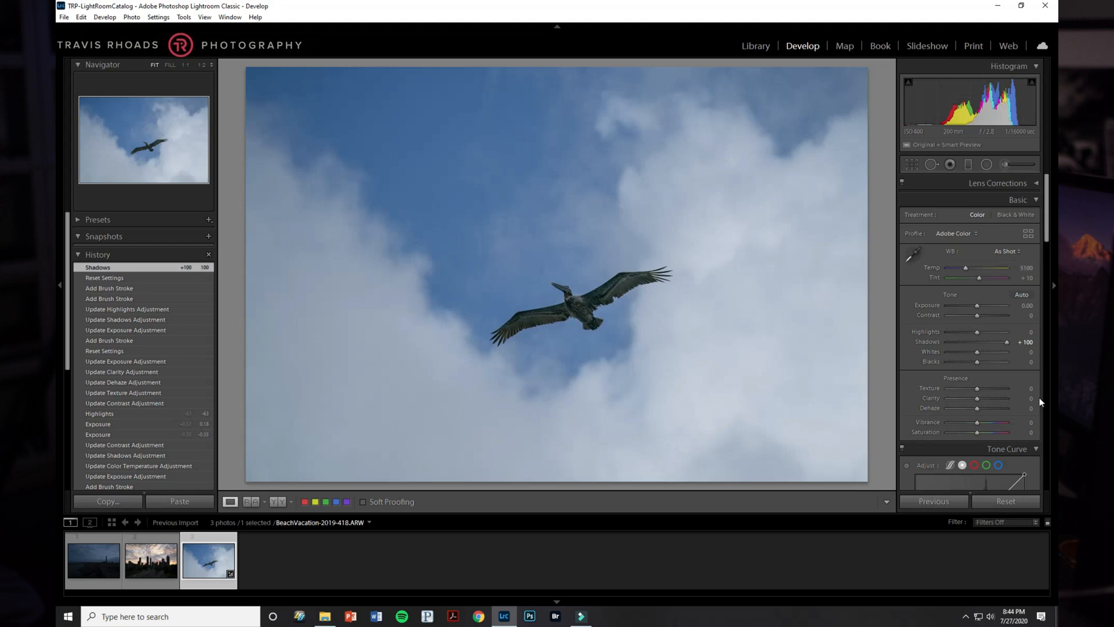
click(1006, 502)
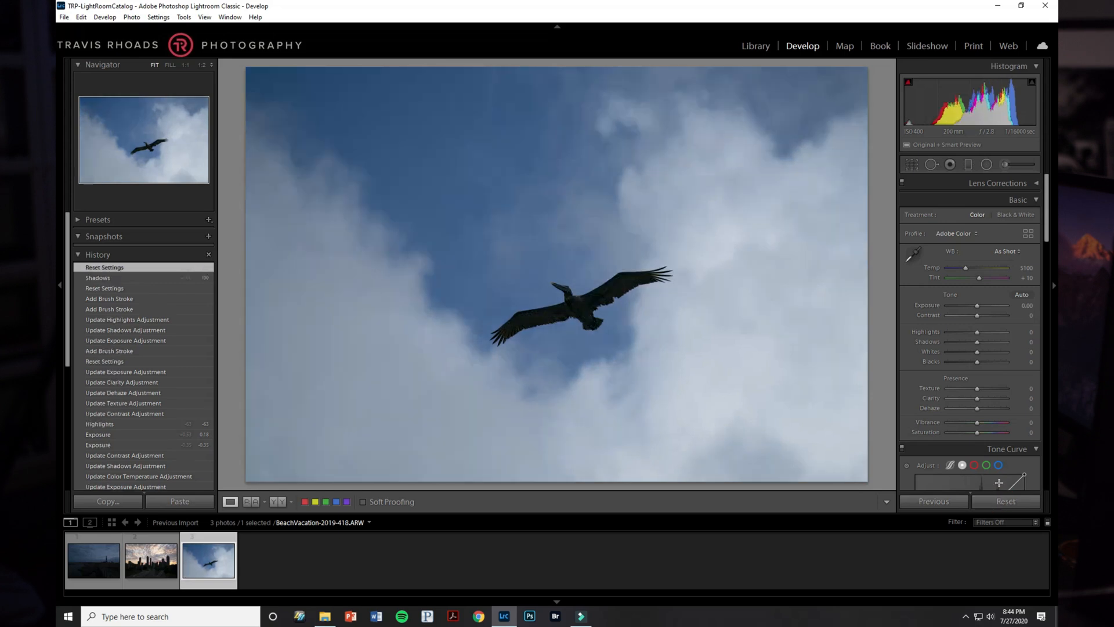
- Activate the Adjustment Brush and enable Auto Mask for it
click(1006, 165)
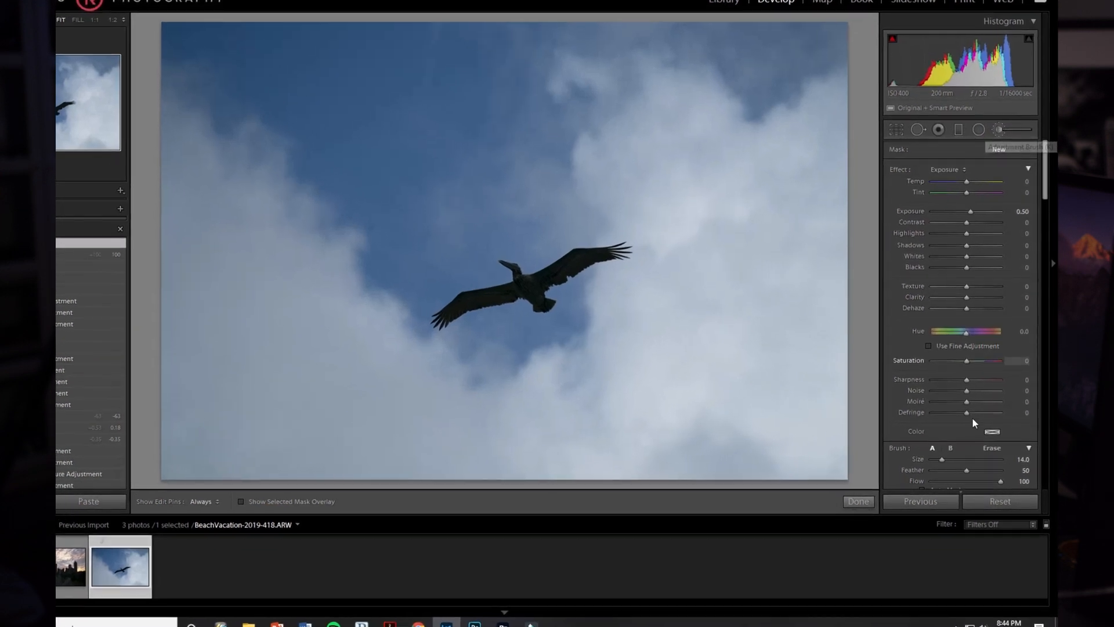
scroll(969, 406, down, 3)
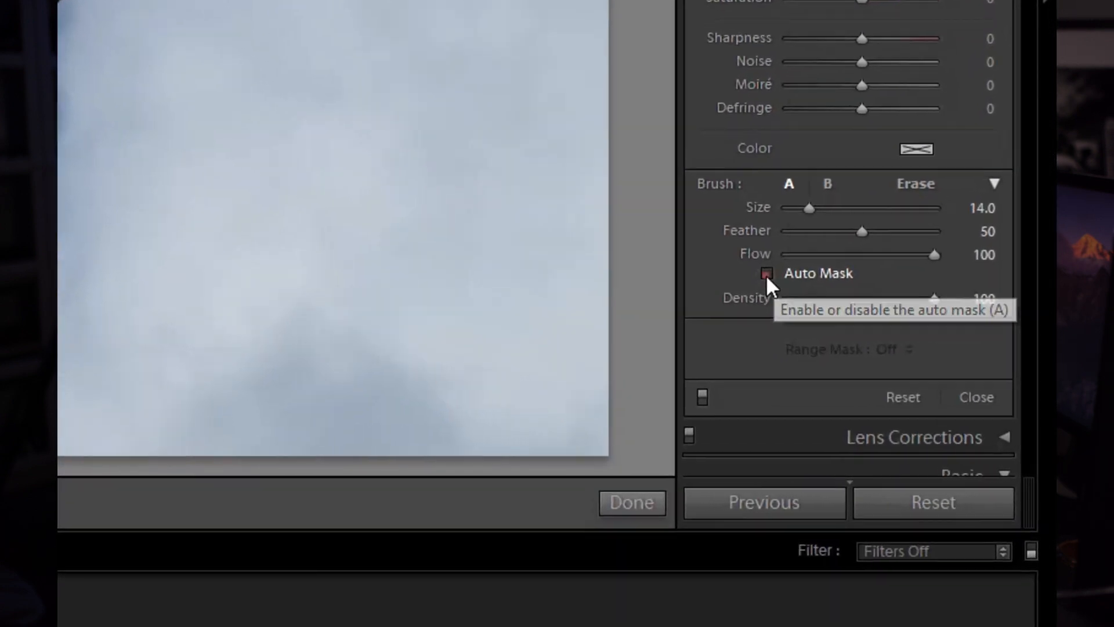
click(807, 304)
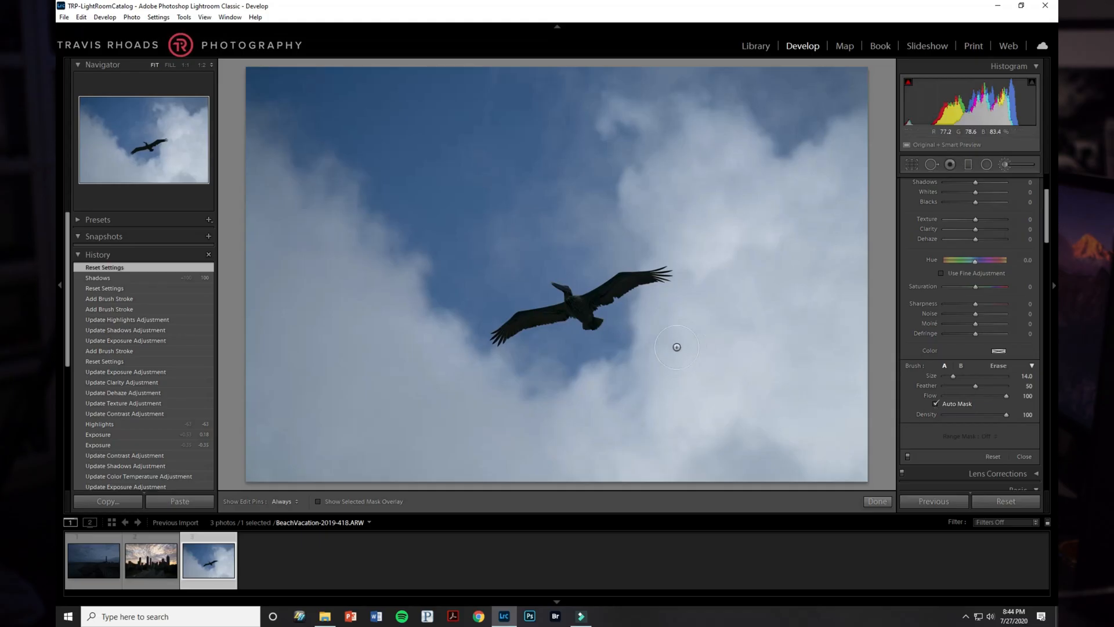
- Brush along the pelican's left wing at 1:1 zoom with brush size 15, and show the selected mask overlay
key(alt)
scroll(578, 313, down, 4)
click(185, 65)
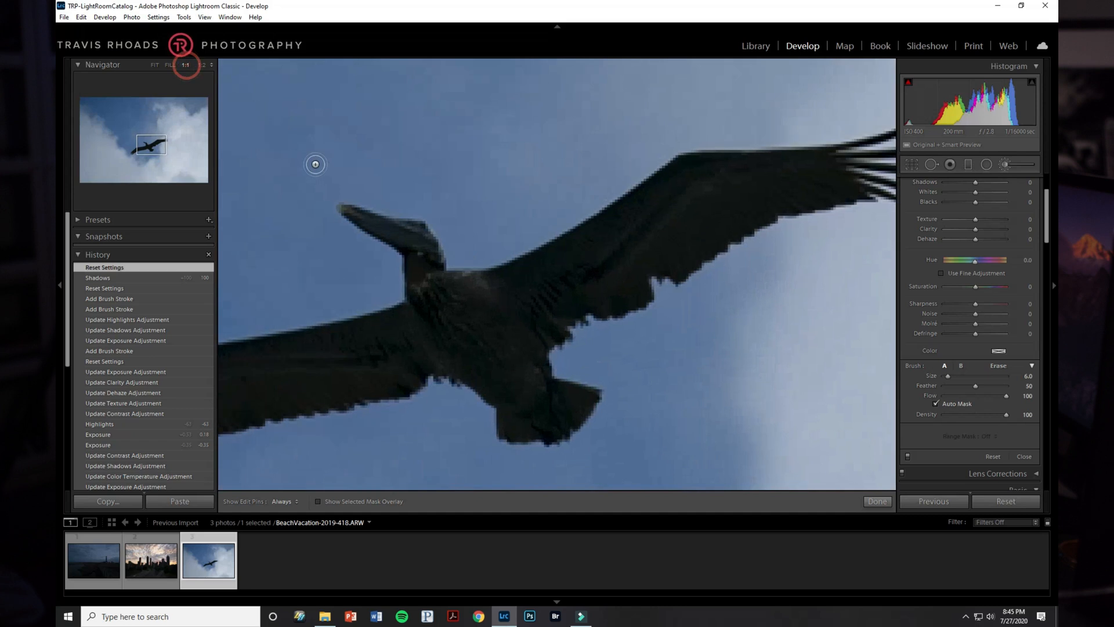
drag(515, 340, 772, 204)
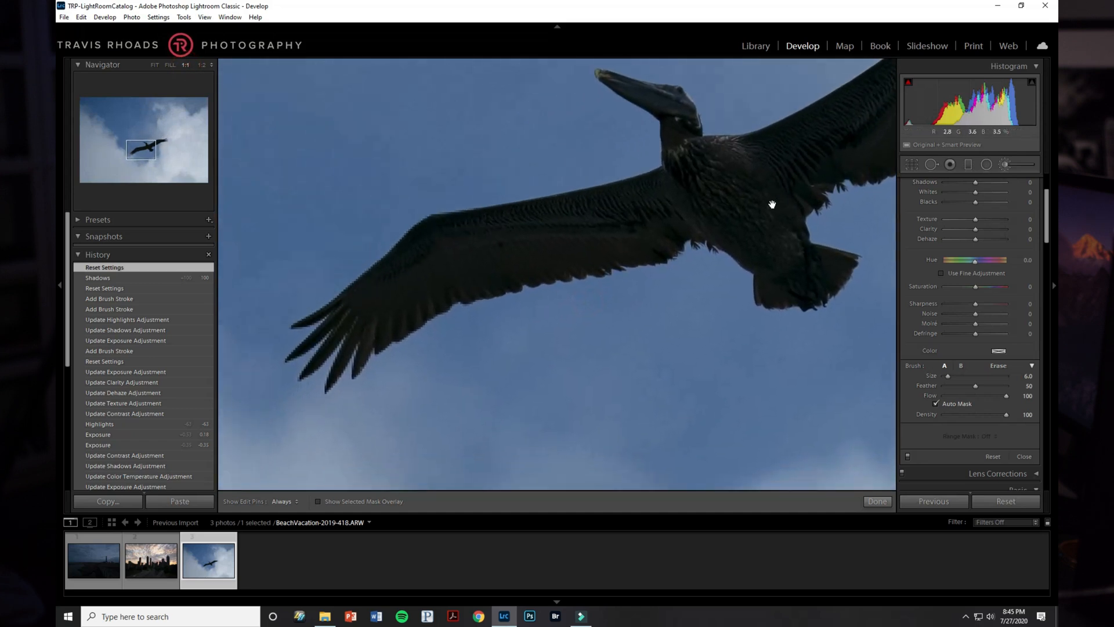
key(])
key(h)
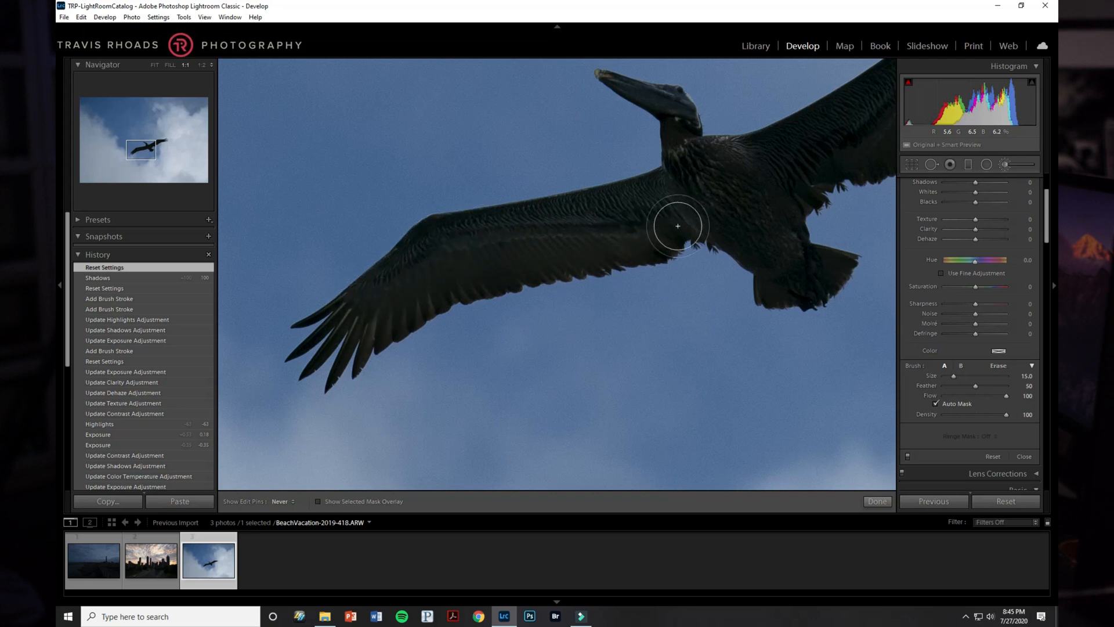
drag(466, 262, 464, 268)
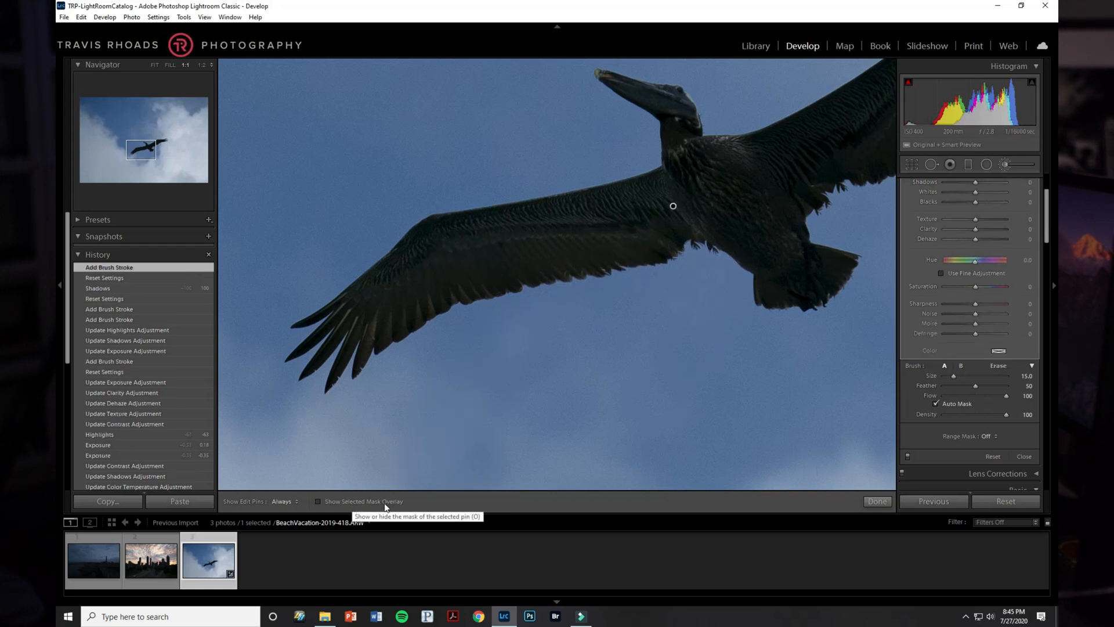
click(336, 502)
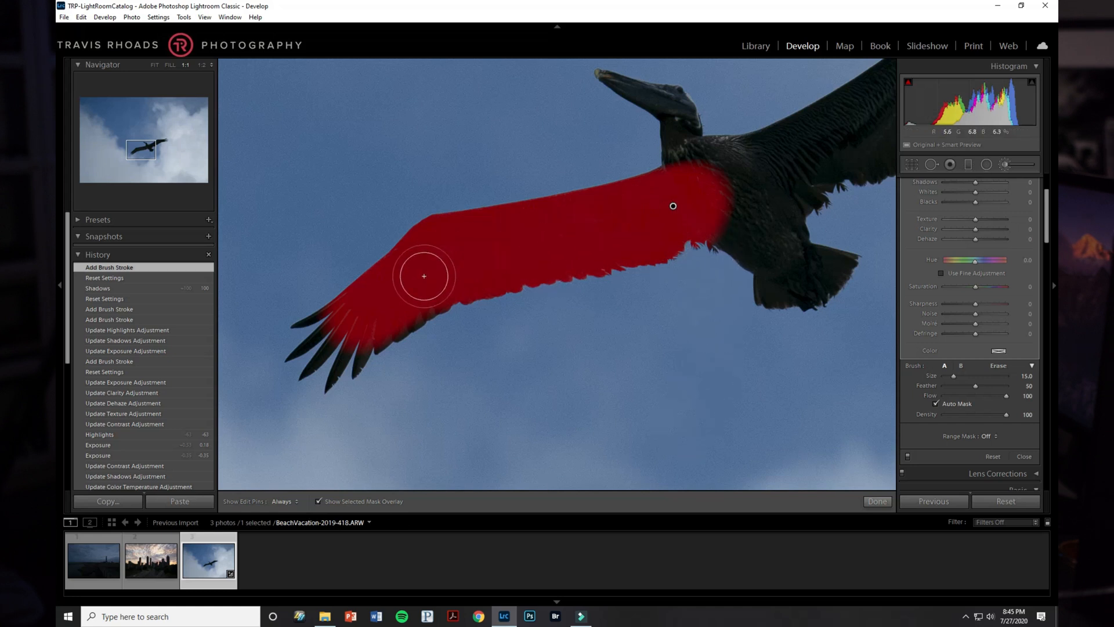
- Extend the mask over the unpainted trailing edge of the left wing near the tip feathers
key(alt)
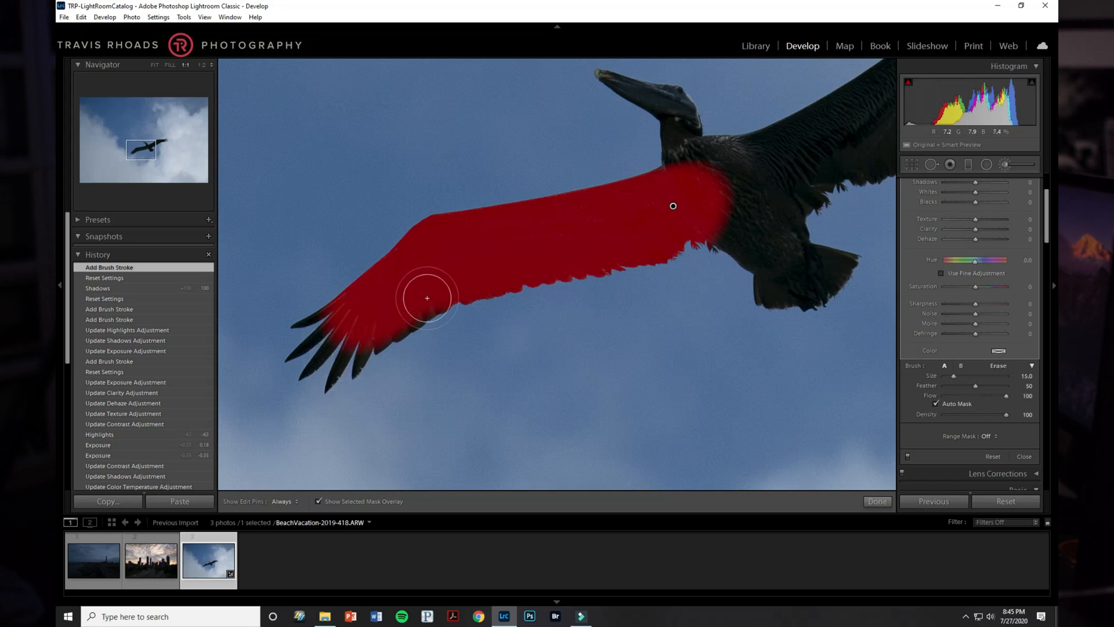
scroll(411, 292, down, 4)
scroll(410, 294, up, 6)
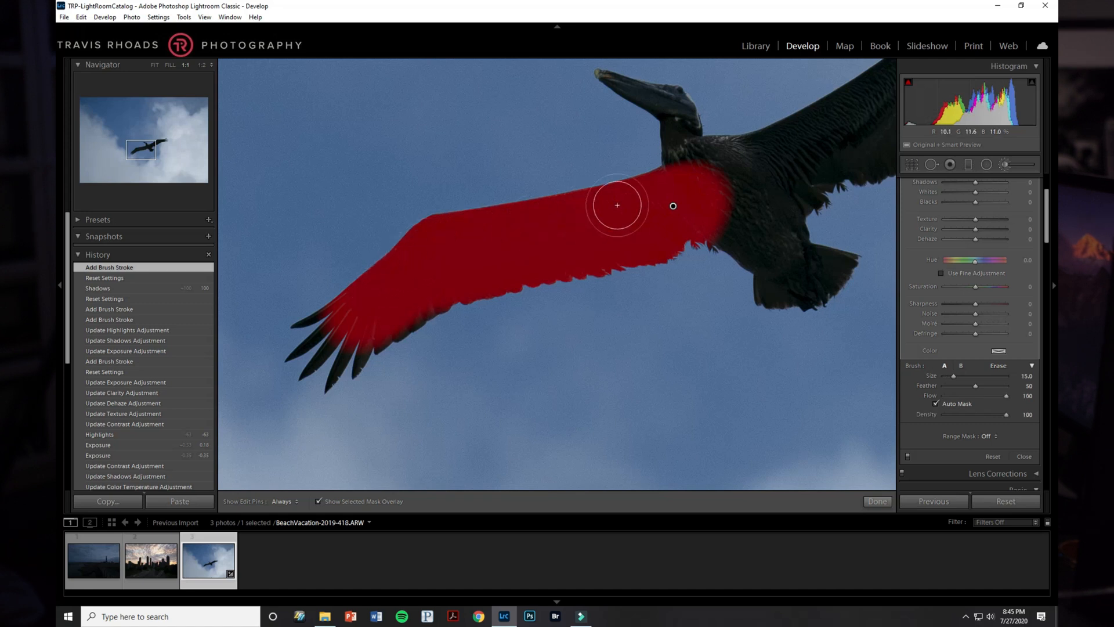
mouse_move(433, 287)
mouse_down()
mouse_move(399, 315)
mouse_move(371, 326)
mouse_move(374, 317)
mouse_up()
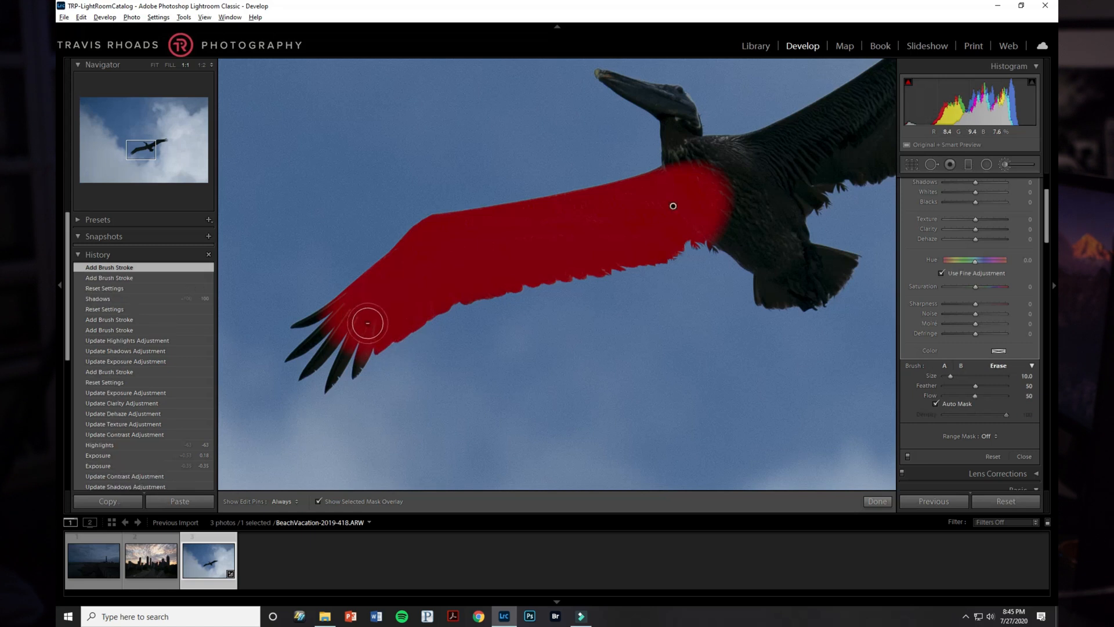
- At 2:1 zoom with brush size 7, paint the mask over each tip feather of the left wing
click(208, 65)
click(186, 134)
mouse_move(350, 318)
mouse_down()
mouse_move(650, 181)
mouse_move(641, 227)
mouse_move(627, 236)
mouse_up()
scroll(494, 230, down, 5)
scroll(475, 235, down, 1)
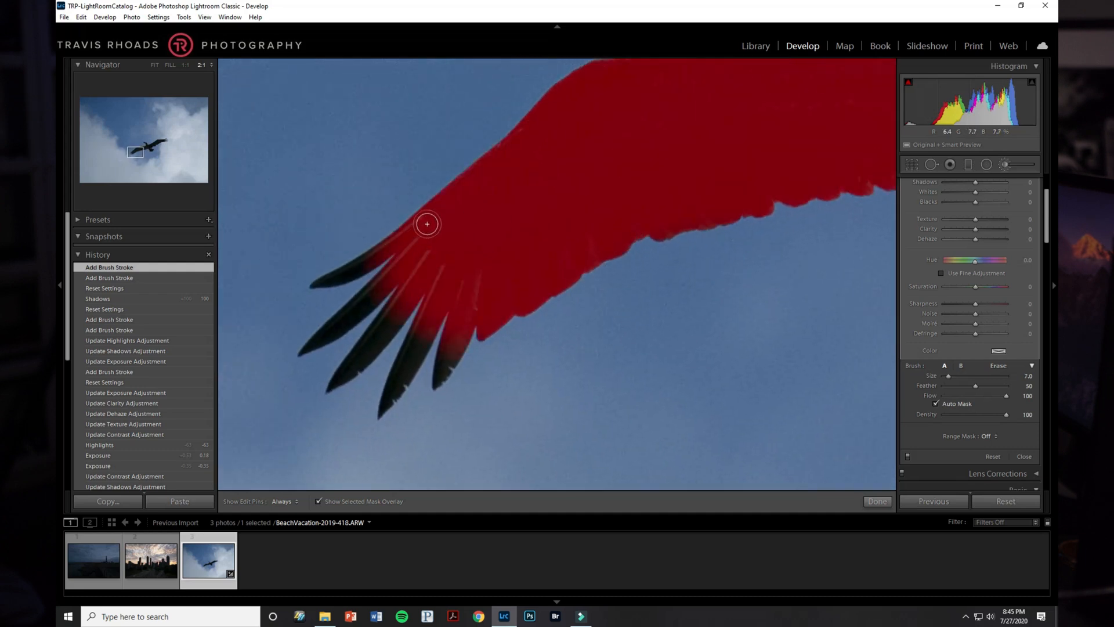
mouse_move(418, 230)
mouse_down()
mouse_move(317, 283)
mouse_move(429, 231)
mouse_move(303, 349)
mouse_move(431, 253)
mouse_move(335, 376)
mouse_up()
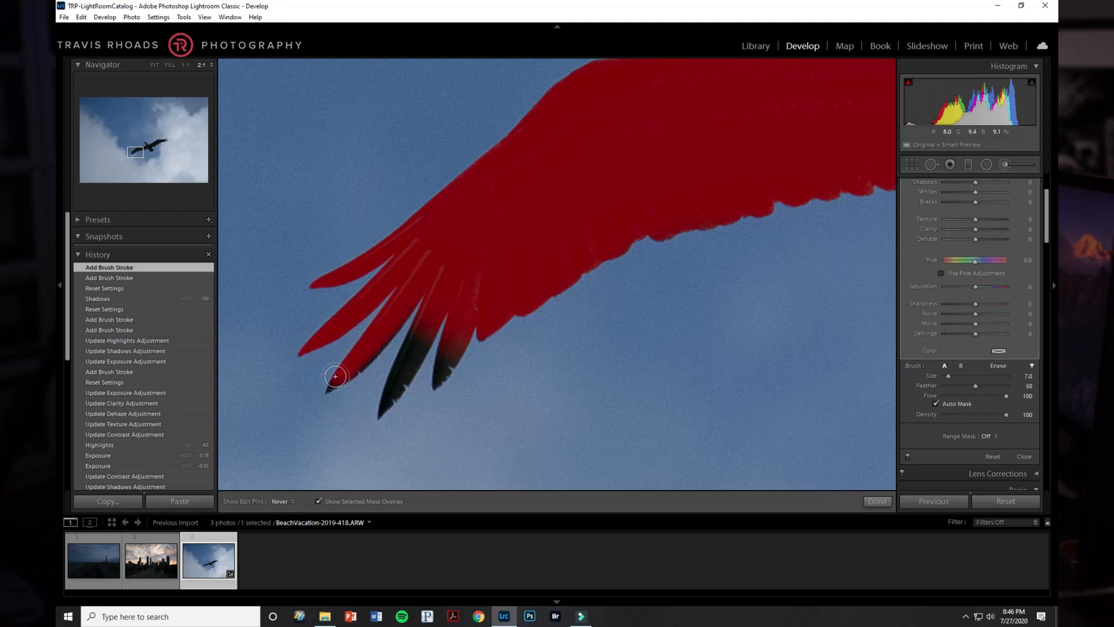
mouse_move(389, 334)
mouse_down()
mouse_move(439, 260)
mouse_move(383, 401)
mouse_up()
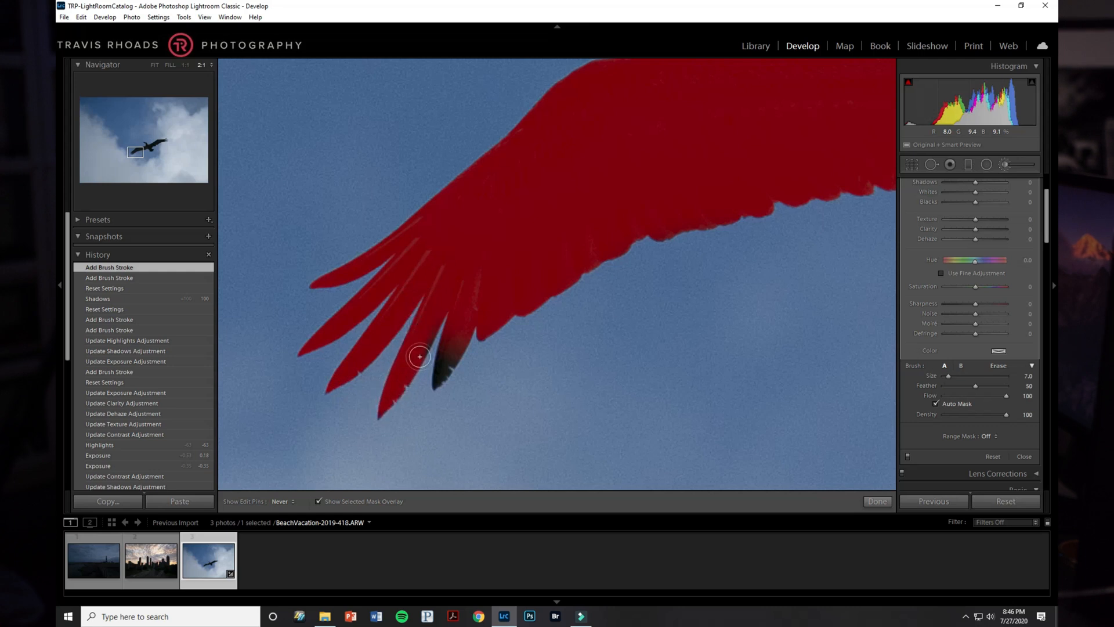
drag(452, 290, 441, 374)
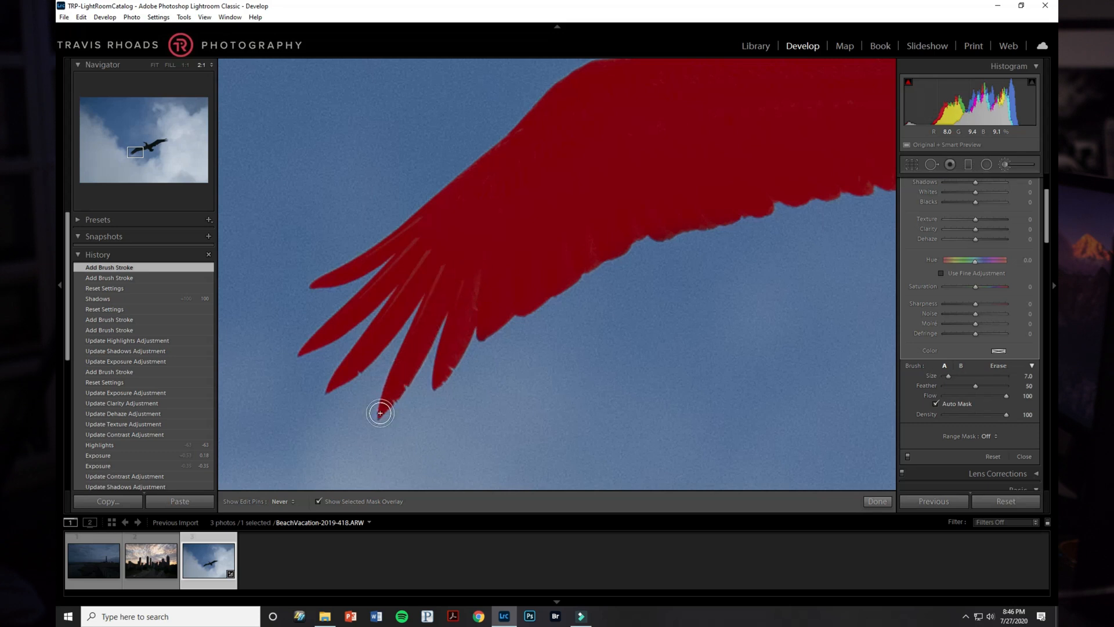
mouse_move(483, 337)
mouse_down()
mouse_move(490, 311)
mouse_move(571, 222)
mouse_move(668, 189)
mouse_move(383, 248)
mouse_up()
- With brush size 10, paint the mask over the pelican's upper chest, neck and beak
key(space)
drag(541, 198, 306, 259)
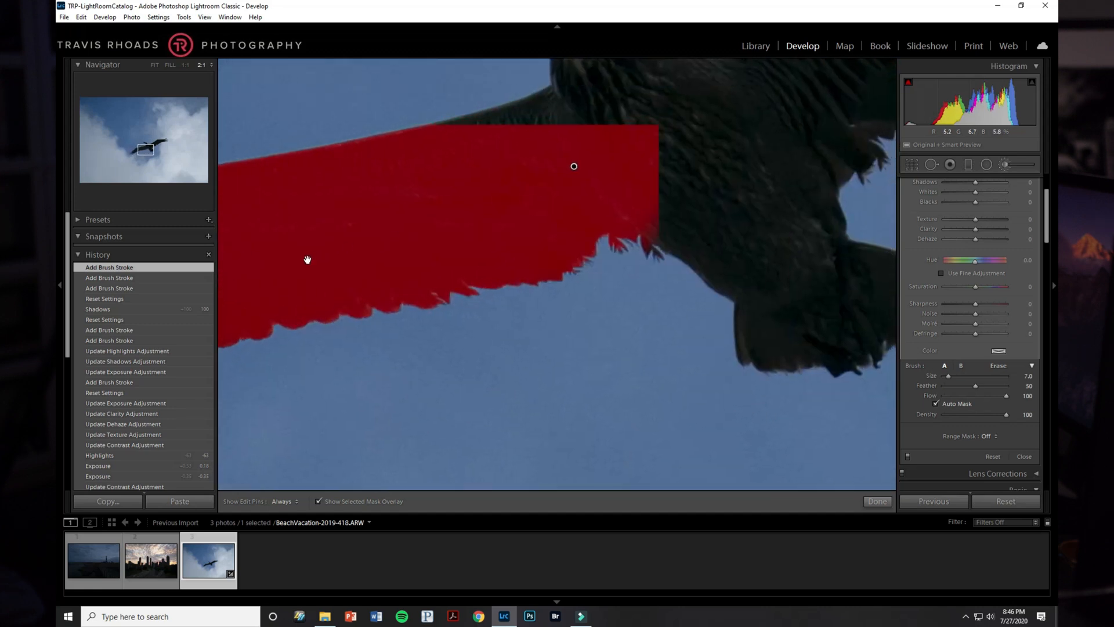
mouse_move(596, 194)
mouse_down()
mouse_move(551, 204)
mouse_move(480, 304)
mouse_up()
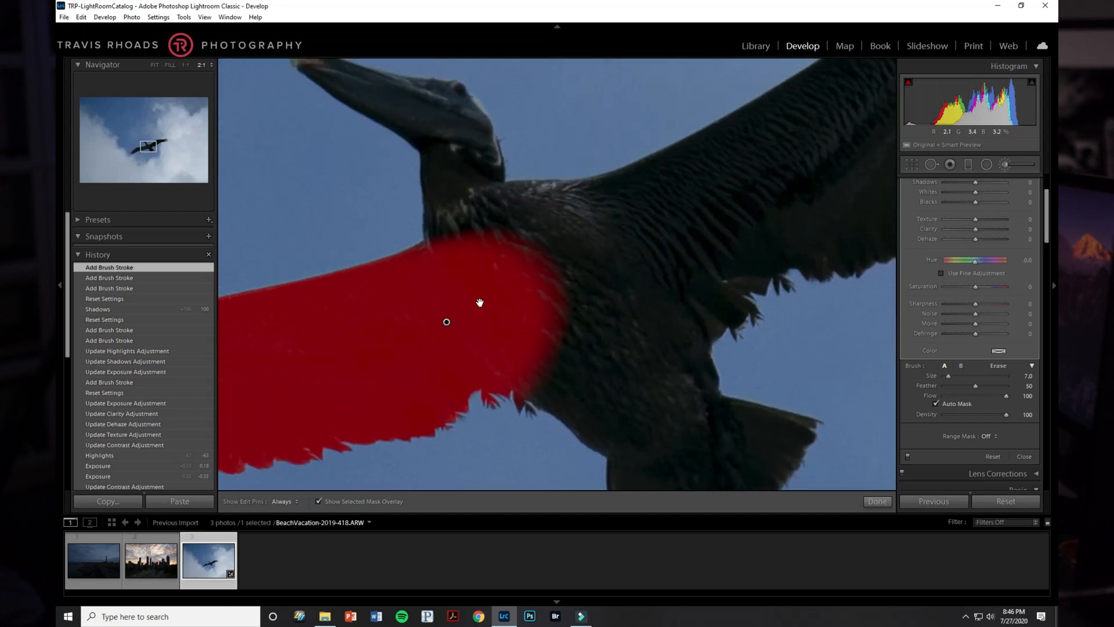
scroll(503, 232, up, 2)
scroll(505, 231, up, 1)
drag(466, 212, 564, 271)
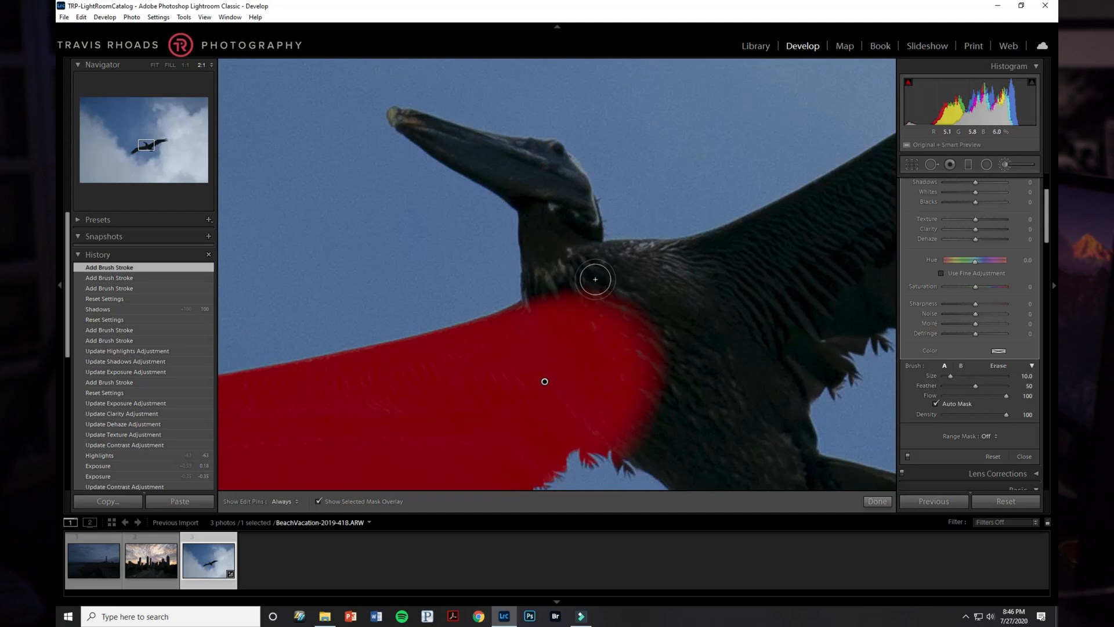
key(h)
mouse_move(611, 283)
mouse_down()
mouse_move(564, 251)
mouse_move(619, 297)
mouse_move(566, 261)
mouse_move(555, 307)
mouse_move(551, 257)
mouse_move(532, 329)
mouse_move(541, 259)
mouse_move(531, 323)
mouse_move(535, 284)
mouse_move(536, 313)
mouse_move(490, 332)
mouse_move(540, 316)
mouse_move(529, 214)
mouse_move(532, 280)
mouse_move(539, 240)
mouse_move(531, 201)
mouse_move(474, 160)
mouse_move(535, 206)
mouse_move(504, 173)
mouse_move(400, 119)
mouse_up()
key(h)
- Try brushing over the sky between the pelican's head and right wing, and undo those brush strokes
drag(662, 106, 647, 149)
mouse_move(659, 192)
mouse_down()
mouse_move(698, 220)
mouse_move(725, 276)
mouse_move(698, 227)
mouse_move(730, 226)
mouse_move(689, 239)
mouse_move(713, 185)
mouse_move(679, 152)
mouse_move(770, 132)
mouse_move(801, 149)
mouse_move(754, 199)
mouse_move(861, 136)
mouse_move(737, 202)
mouse_move(755, 192)
mouse_move(666, 182)
mouse_up()
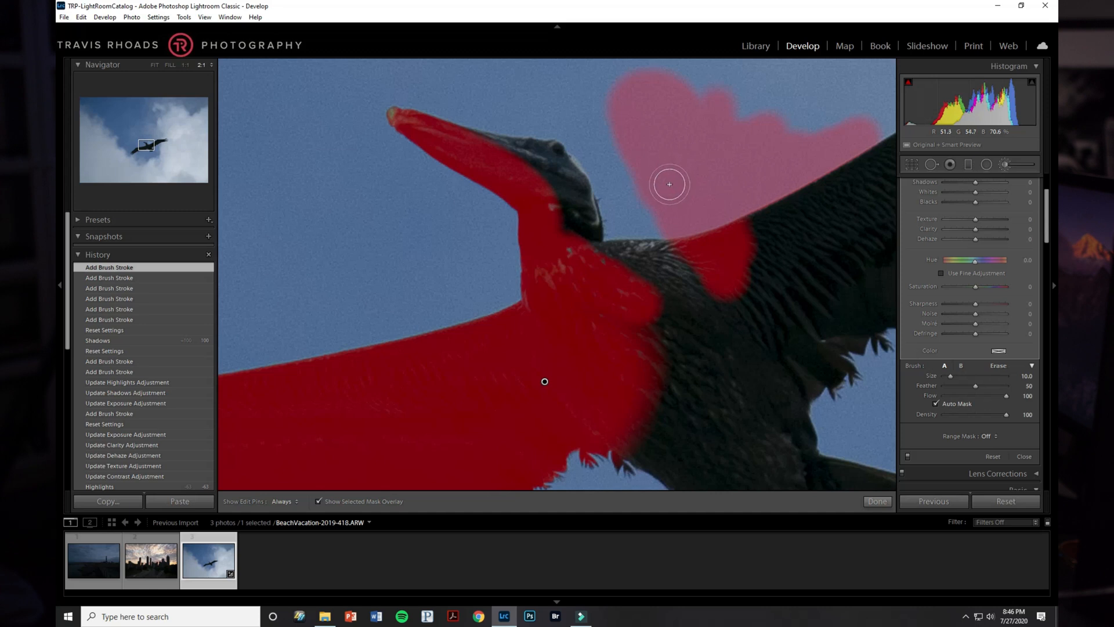
key(ctrl+z)
key(ctrl+z)
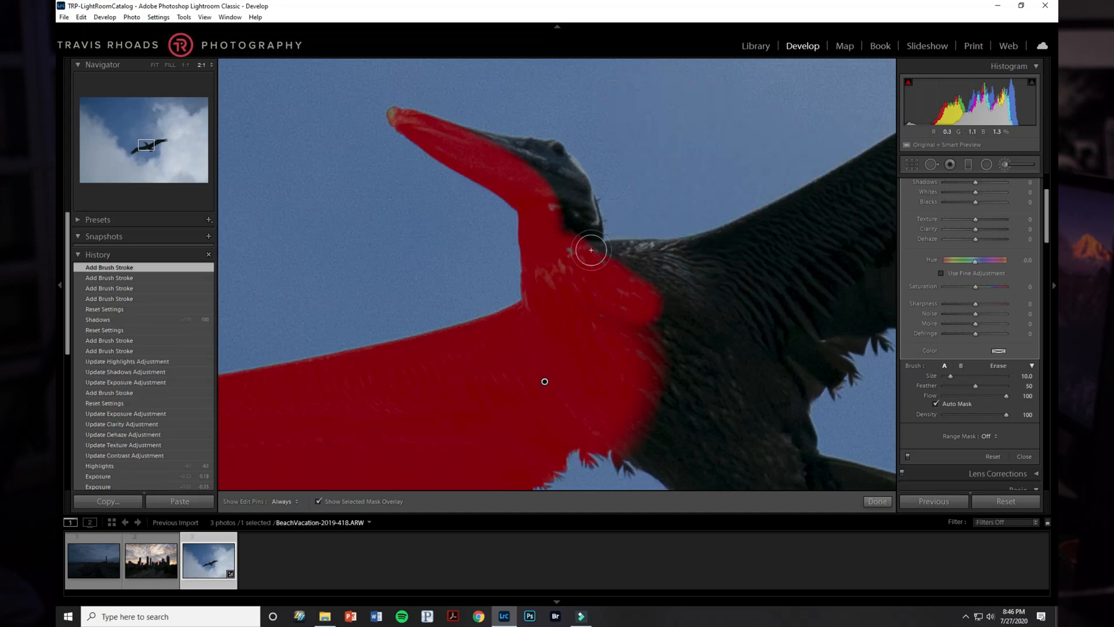
- Paint the mask over the back of the pelican's head, the shoulder and the start of the right wing
key(h)
mouse_move(566, 207)
mouse_down()
mouse_move(566, 245)
mouse_move(559, 183)
mouse_move(557, 230)
mouse_move(542, 179)
mouse_move(457, 146)
mouse_move(553, 163)
mouse_move(581, 195)
mouse_move(599, 264)
mouse_move(578, 189)
mouse_move(584, 234)
mouse_move(618, 261)
mouse_move(691, 254)
mouse_move(604, 259)
mouse_move(698, 256)
mouse_move(638, 260)
mouse_up()
mouse_move(704, 294)
mouse_down()
mouse_move(451, 358)
mouse_move(418, 392)
mouse_move(447, 344)
mouse_move(561, 291)
mouse_move(473, 339)
mouse_move(428, 350)
mouse_move(514, 301)
mouse_move(383, 349)
mouse_move(520, 302)
mouse_move(616, 250)
mouse_move(642, 231)
mouse_move(505, 296)
mouse_move(796, 122)
mouse_move(744, 152)
mouse_move(781, 120)
mouse_up()
key(h)
- Paint the mask along the upper edge of the right wing and over its uppermost tip feather
drag(717, 192, 500, 318)
mouse_move(542, 270)
mouse_down()
mouse_move(601, 254)
mouse_move(687, 249)
mouse_move(570, 263)
mouse_move(823, 250)
mouse_up()
mouse_move(723, 290)
mouse_down()
mouse_move(425, 345)
mouse_move(639, 268)
mouse_up()
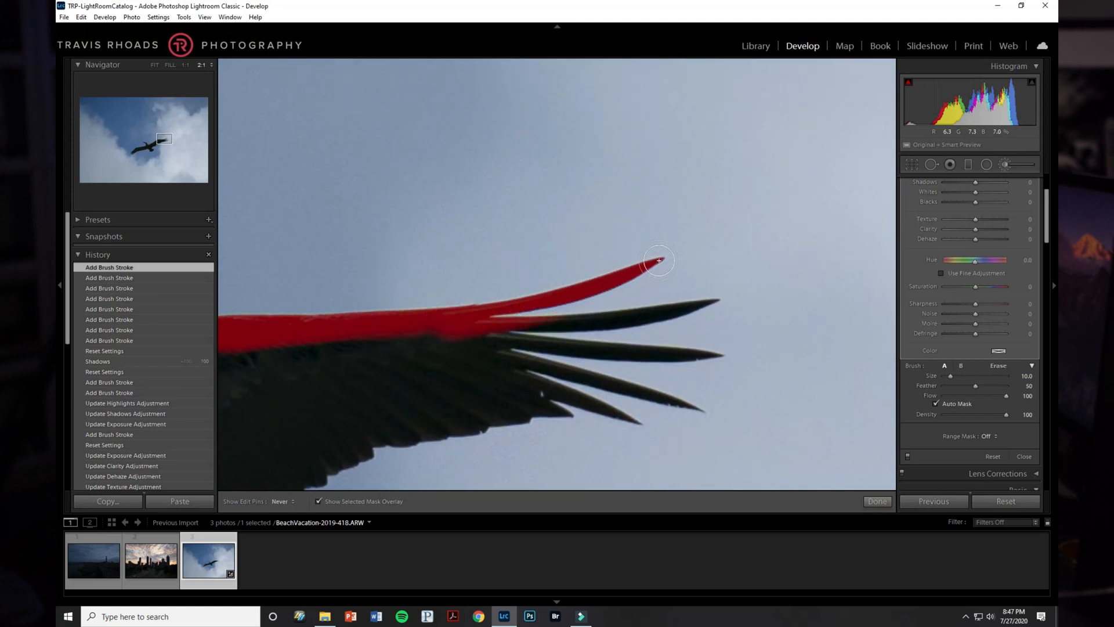
- Paint the mask over each of the remaining tip feathers of the right wing
drag(438, 318, 663, 313)
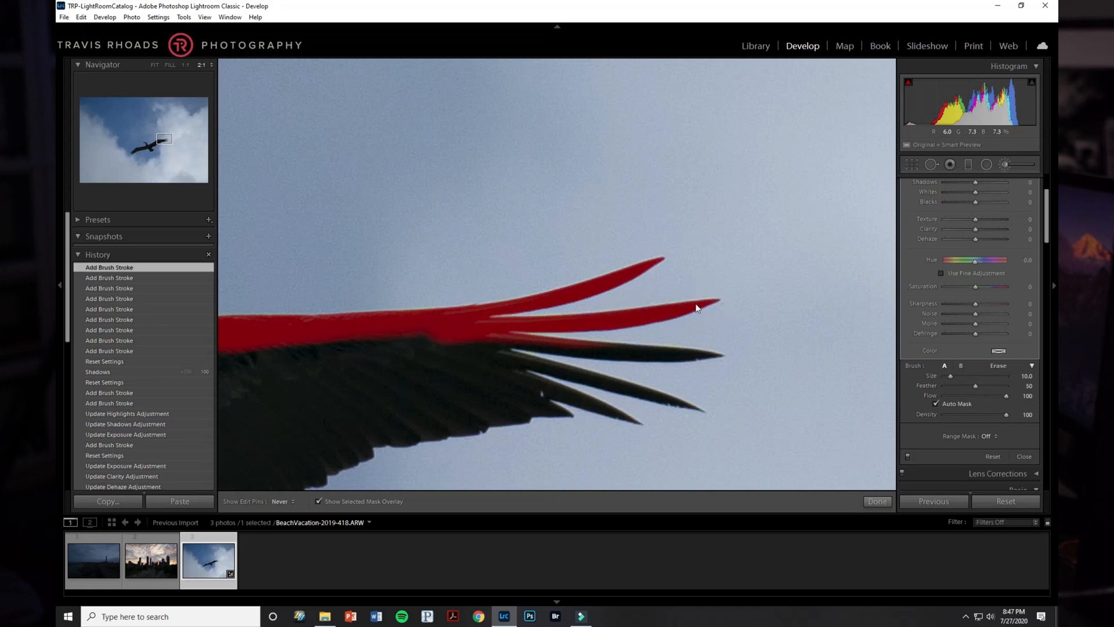
drag(404, 349, 602, 351)
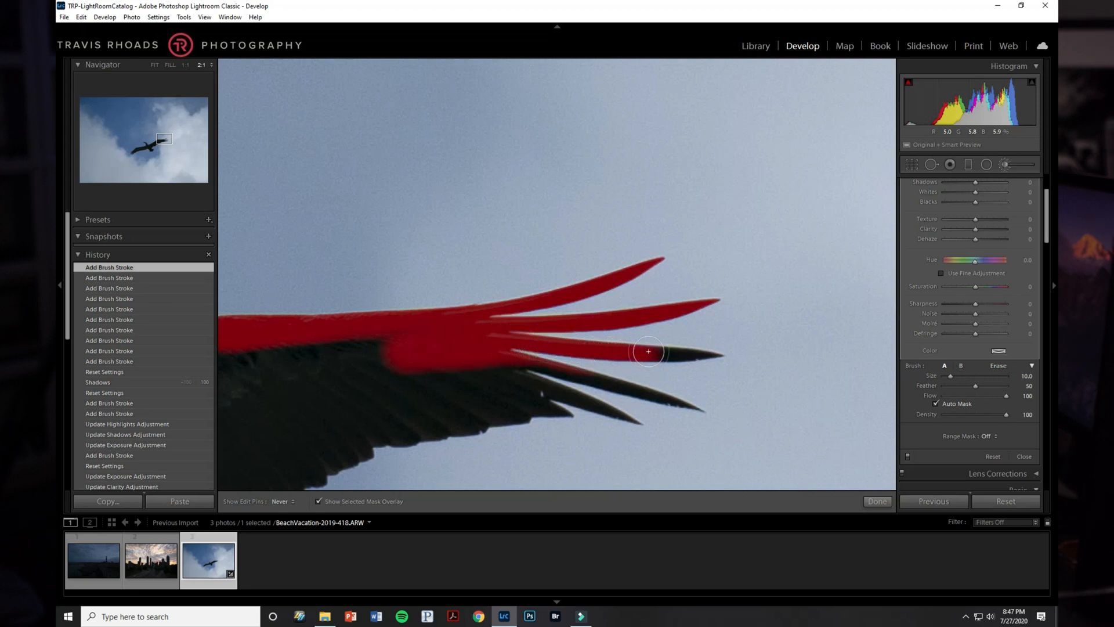
drag(393, 364, 574, 371)
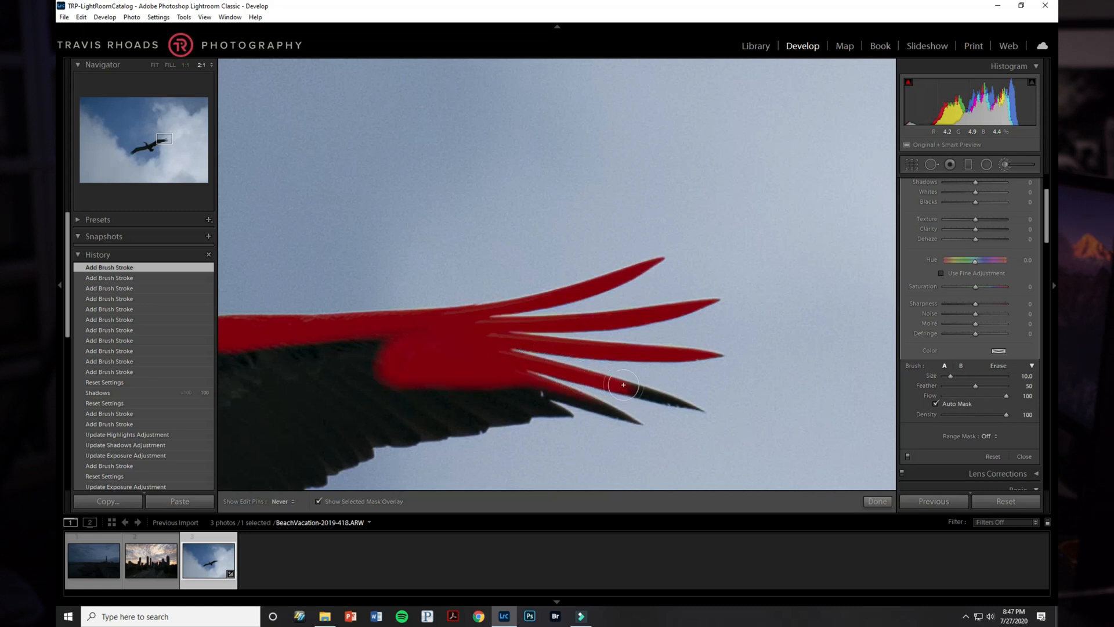
mouse_move(441, 369)
mouse_down()
mouse_move(550, 386)
mouse_move(619, 413)
mouse_up()
- Paint the mask along the ragged trailing edge of the right wing, working inward from the tip feathers
mouse_move(459, 371)
mouse_down()
mouse_move(549, 413)
mouse_move(392, 432)
mouse_move(448, 416)
mouse_move(298, 429)
mouse_move(614, 269)
mouse_up()
mouse_move(622, 314)
mouse_down()
mouse_move(693, 287)
mouse_move(583, 337)
mouse_move(617, 329)
mouse_move(585, 332)
mouse_move(494, 396)
mouse_move(486, 416)
mouse_move(453, 401)
mouse_move(451, 416)
mouse_move(445, 392)
mouse_move(423, 409)
mouse_move(430, 443)
mouse_up()
drag(381, 369, 542, 226)
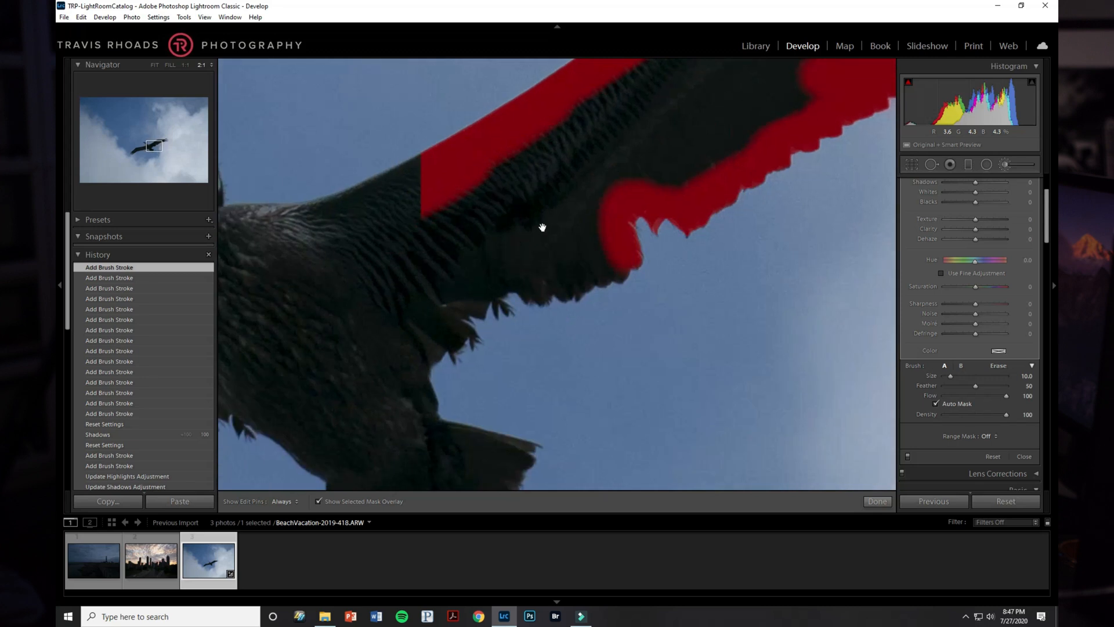
- Paint the mask over the inner trailing edge and interior of the right wing, the tail and the lower body
mouse_move(609, 225)
mouse_down()
mouse_move(626, 258)
mouse_move(610, 273)
mouse_move(552, 291)
mouse_move(487, 294)
mouse_move(502, 303)
mouse_move(478, 284)
mouse_move(451, 316)
mouse_move(466, 338)
mouse_move(443, 325)
mouse_move(410, 369)
mouse_move(415, 380)
mouse_move(418, 358)
mouse_move(438, 342)
mouse_move(453, 348)
mouse_move(443, 330)
mouse_move(401, 343)
mouse_move(429, 421)
mouse_move(525, 450)
mouse_up()
mouse_move(384, 415)
mouse_down()
mouse_move(441, 234)
mouse_move(464, 204)
mouse_up()
mouse_move(596, 239)
mouse_down()
mouse_move(606, 238)
mouse_move(562, 296)
mouse_move(532, 313)
mouse_move(430, 321)
mouse_move(415, 262)
mouse_move(333, 189)
mouse_move(318, 200)
mouse_move(323, 217)
mouse_move(313, 191)
mouse_move(418, 251)
mouse_move(558, 282)
mouse_move(546, 258)
mouse_move(448, 260)
mouse_move(524, 391)
mouse_move(524, 291)
mouse_move(517, 303)
mouse_move(497, 276)
mouse_move(516, 373)
mouse_move(464, 331)
mouse_move(475, 294)
mouse_move(503, 301)
mouse_move(464, 171)
mouse_up()
key(h)
mouse_move(631, 181)
mouse_down()
mouse_move(428, 279)
mouse_move(406, 239)
mouse_move(481, 208)
mouse_up()
mouse_move(545, 212)
mouse_down()
mouse_move(303, 321)
mouse_move(471, 265)
mouse_up()
click(507, 228)
click(530, 217)
- At 1:1 zoom, fill the remaining unmasked areas of the pelican with brush size 14
click(160, 136)
click(185, 65)
drag(427, 367, 556, 137)
scroll(584, 171, up, 4)
mouse_move(584, 172)
mouse_down()
mouse_move(736, 124)
mouse_move(651, 173)
mouse_up()
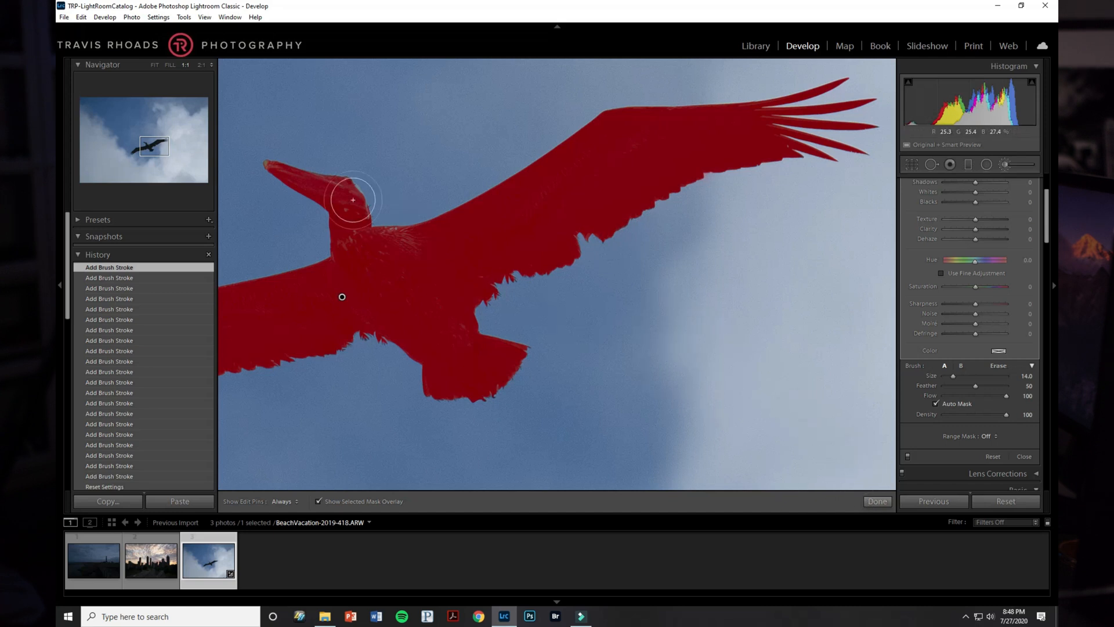
- Hide the mask overlay and set the pelican mask's Exposure to 1.74
click(156, 67)
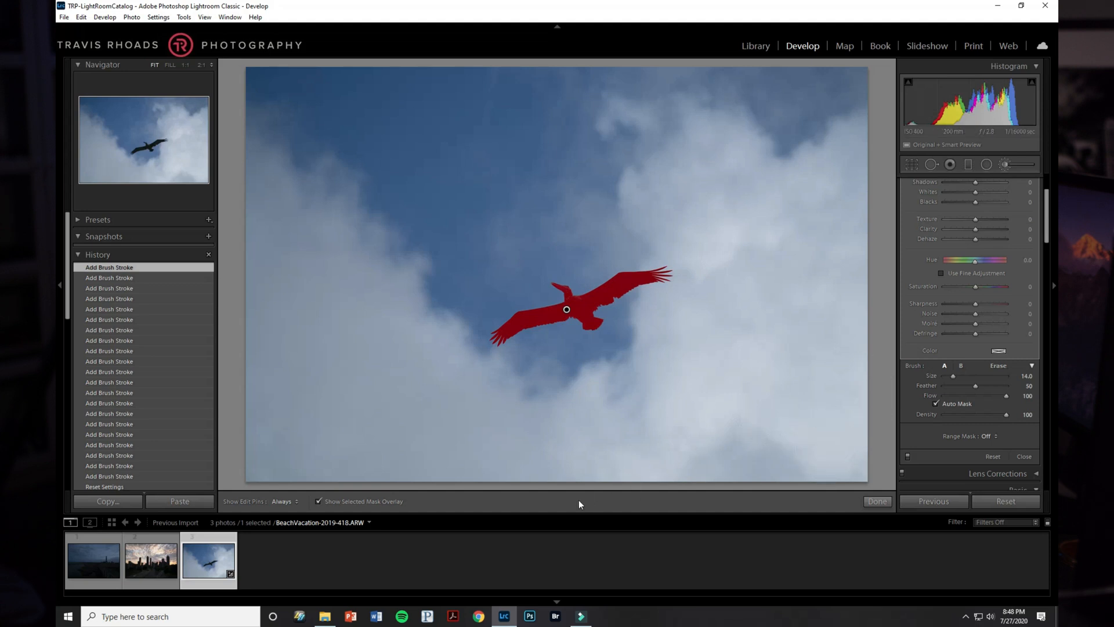
click(318, 500)
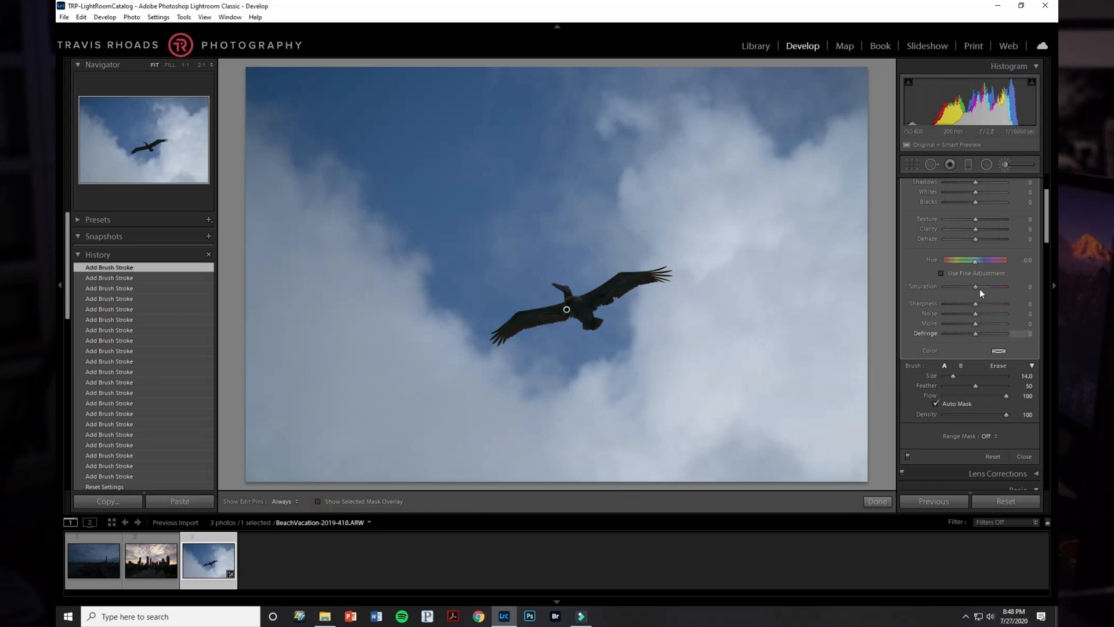
scroll(1042, 246, up, 3)
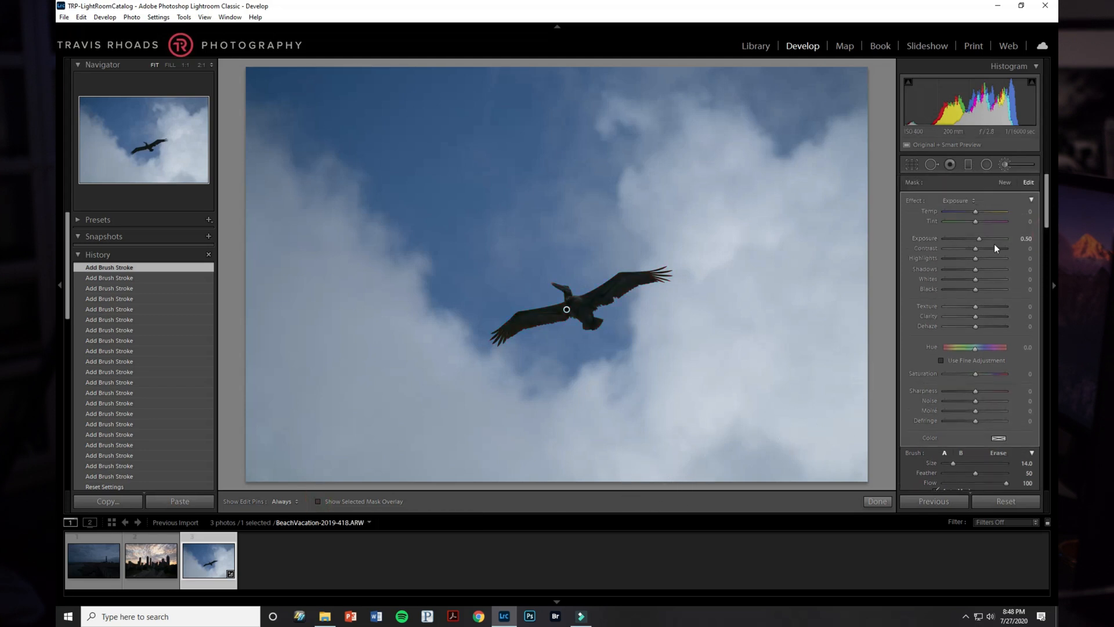
drag(979, 239, 990, 239)
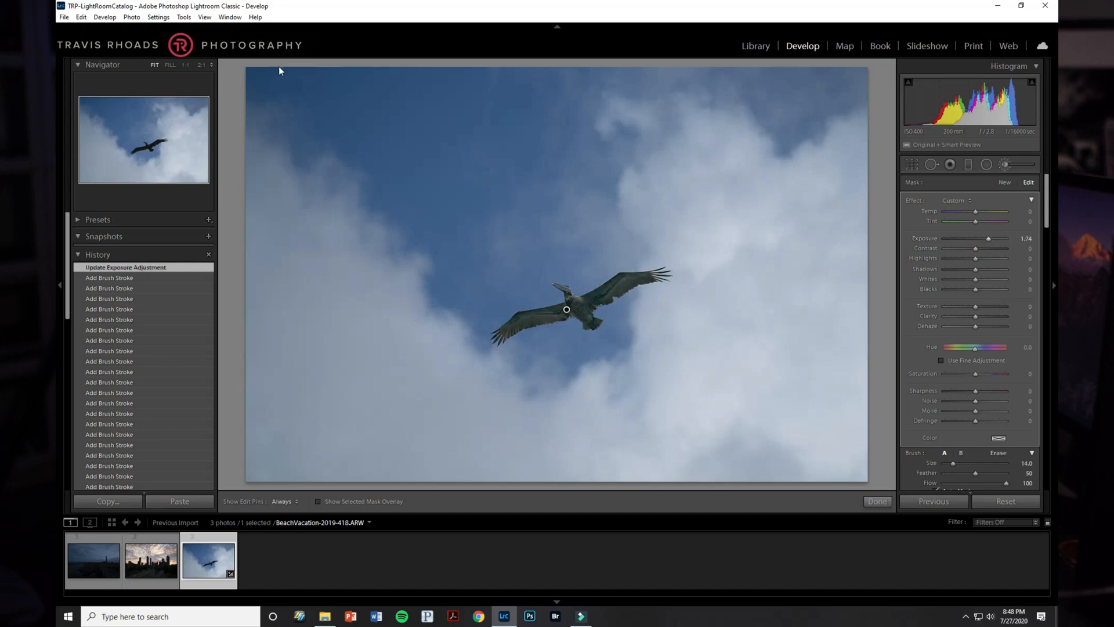
- At 1:2 zoom, set the pelican mask's Temp to 28, Tint to 21 and Contrast to 18
click(212, 64)
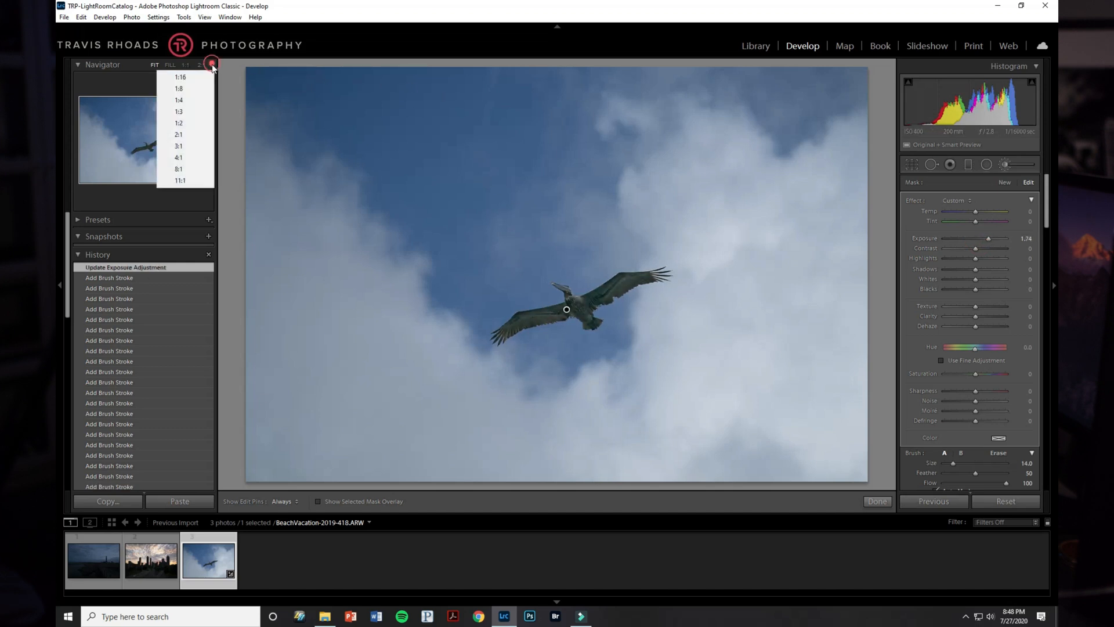
click(179, 123)
drag(660, 323, 738, 308)
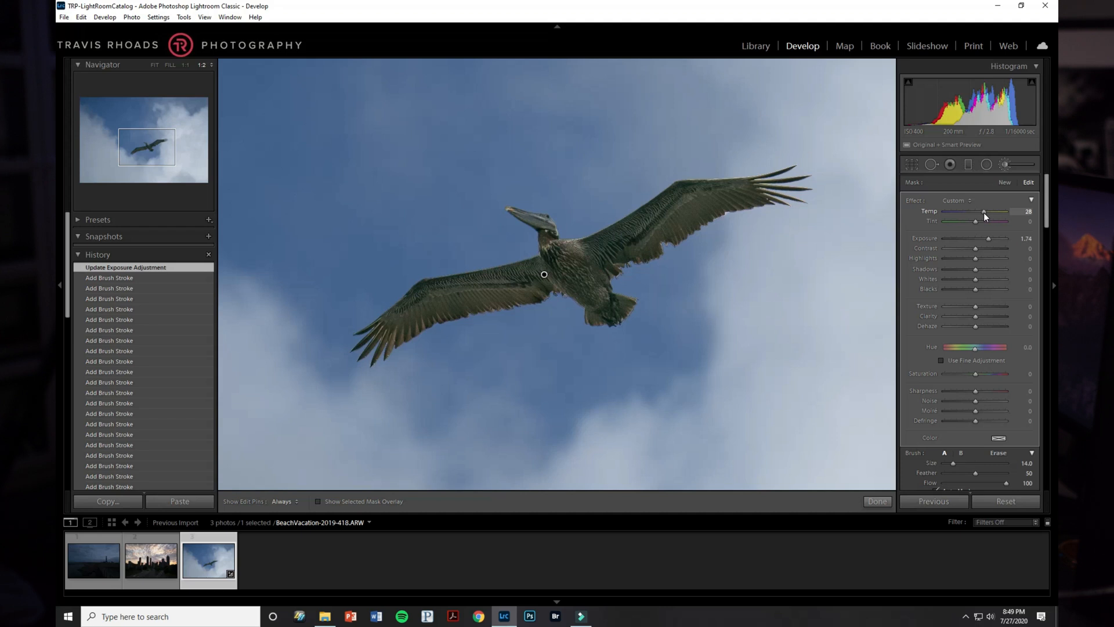
click(983, 212)
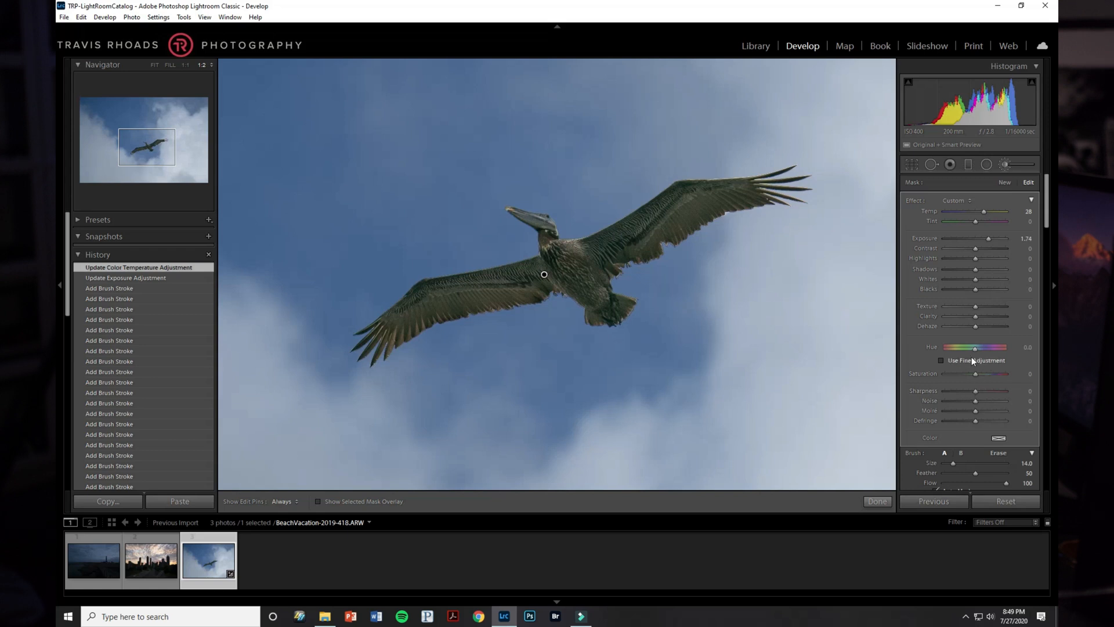
click(983, 221)
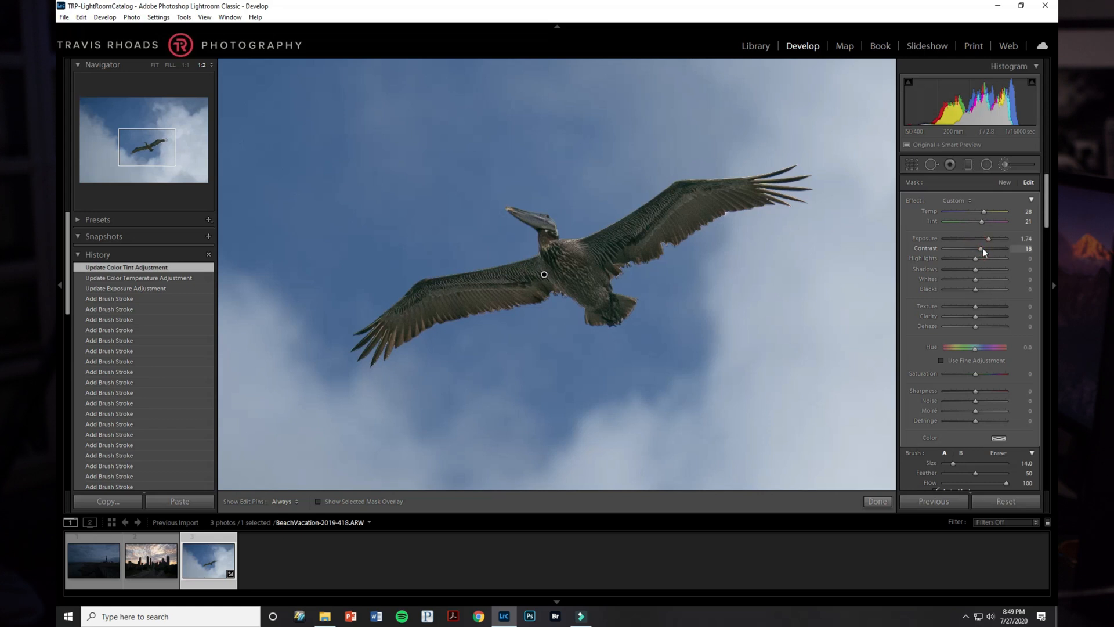
click(983, 248)
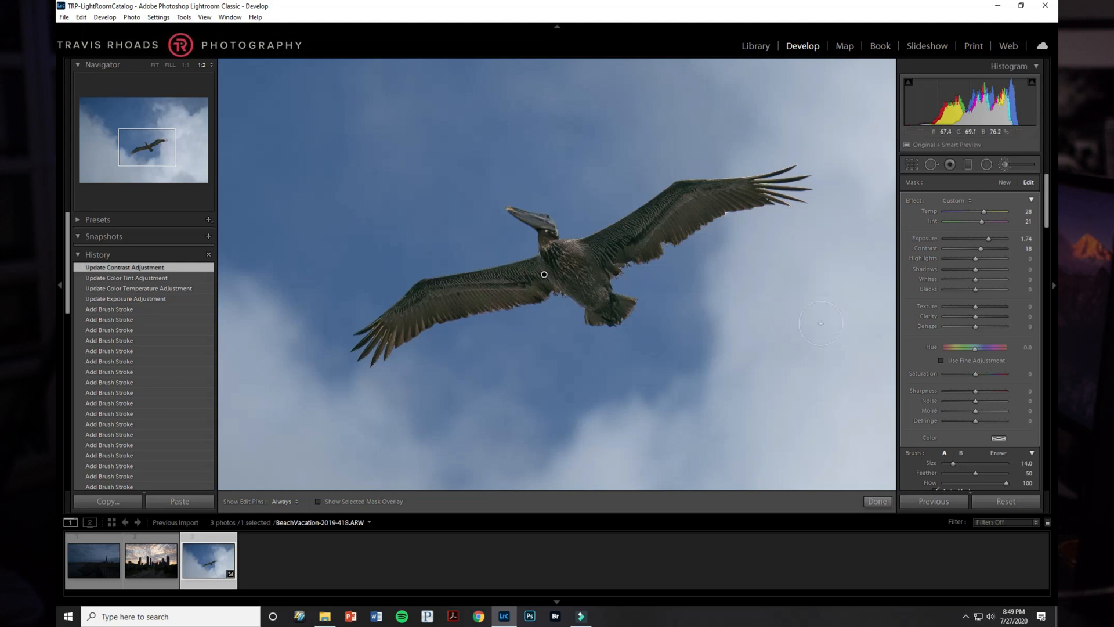
- Set the pelican mask's Dehaze to 18, Clarity to 7 and Texture to 7
drag(978, 326, 980, 326)
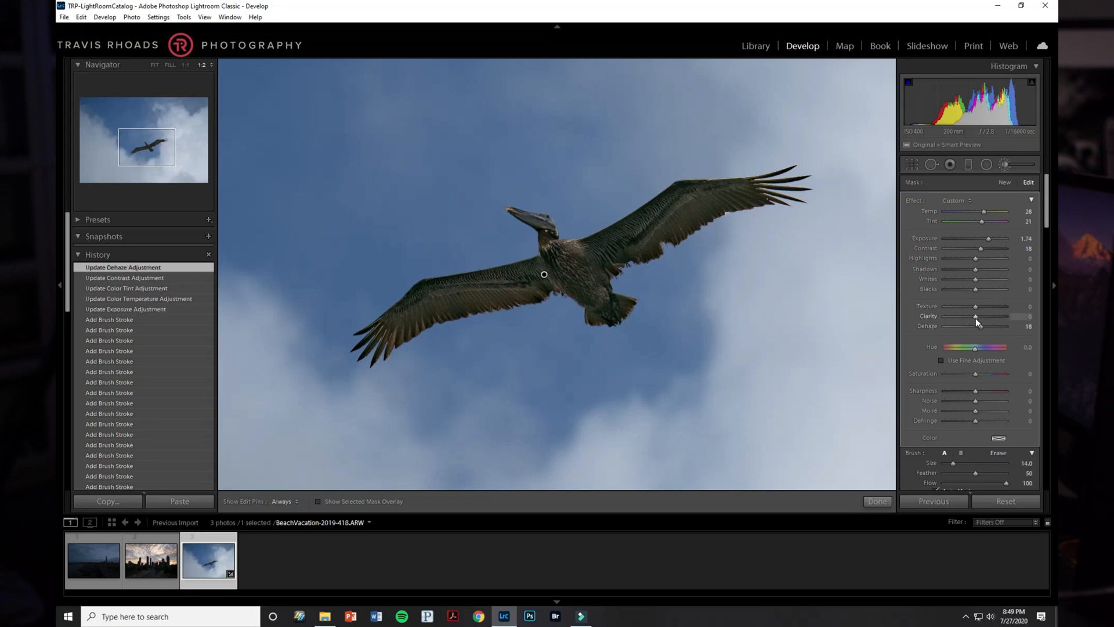
click(976, 318)
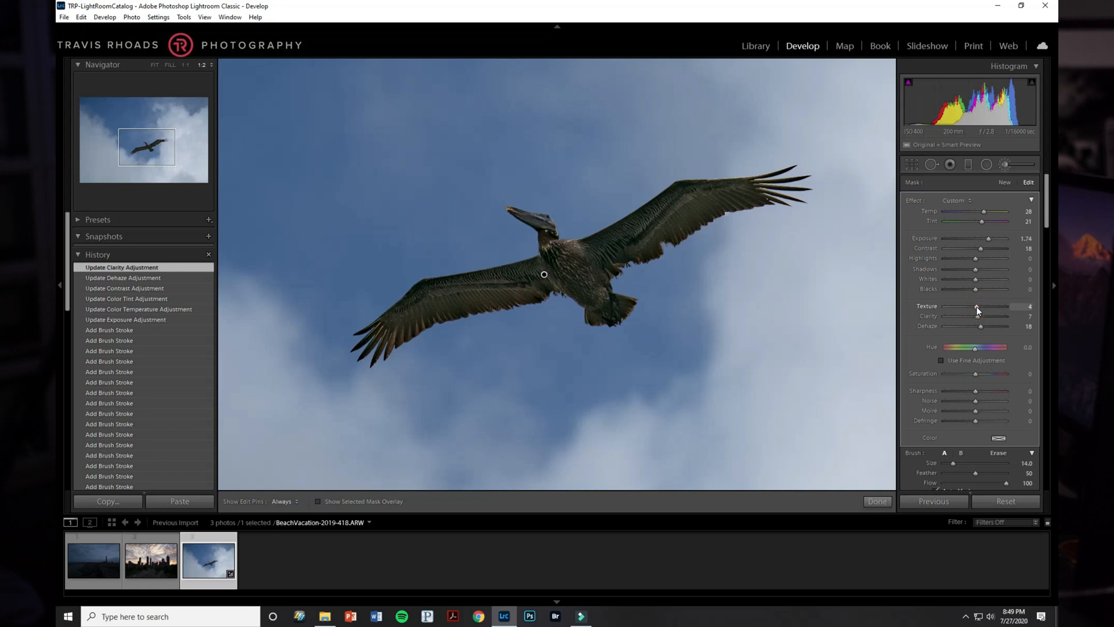
drag(977, 308, 978, 308)
- Test the pelican mask's Exposure at the maximum of 4.00, then set it to 2.22
drag(991, 243, 1027, 244)
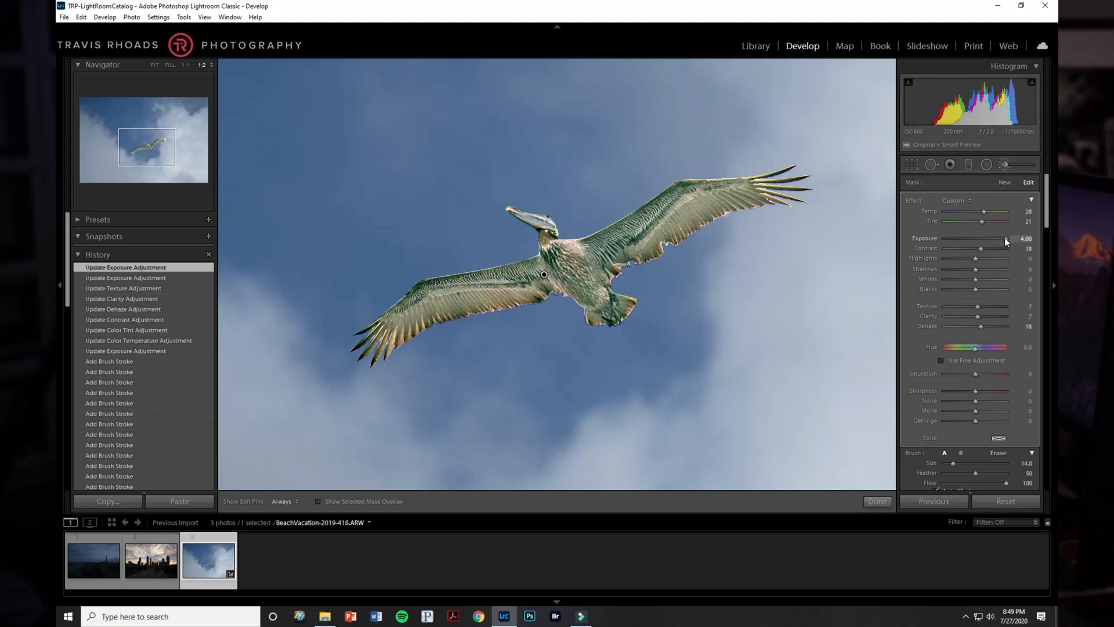
drag(996, 238, 991, 238)
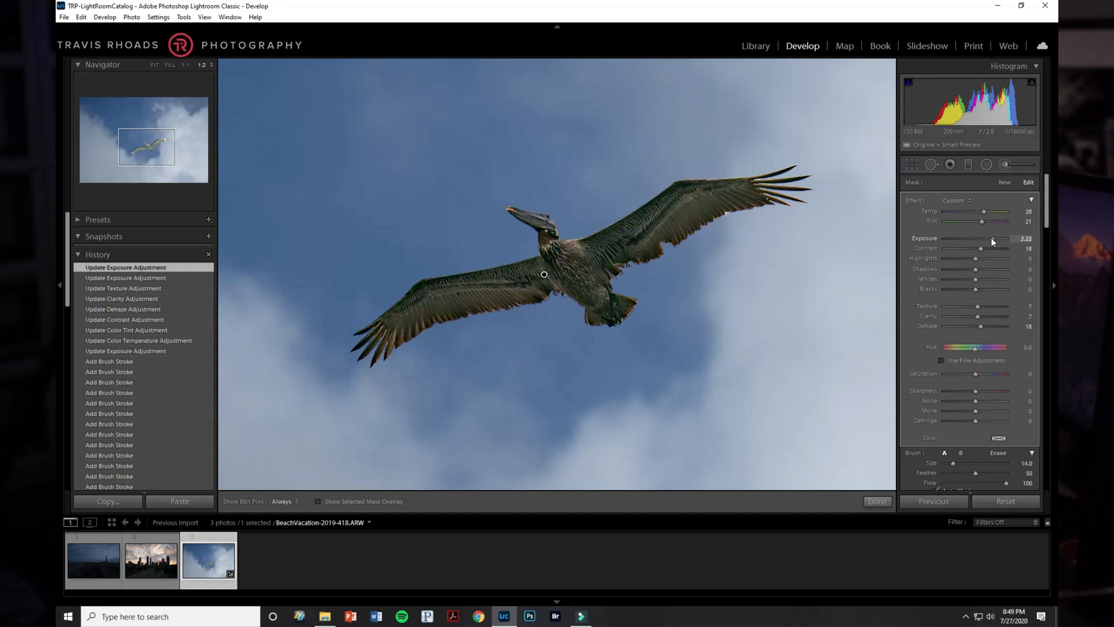
drag(992, 238, 990, 238)
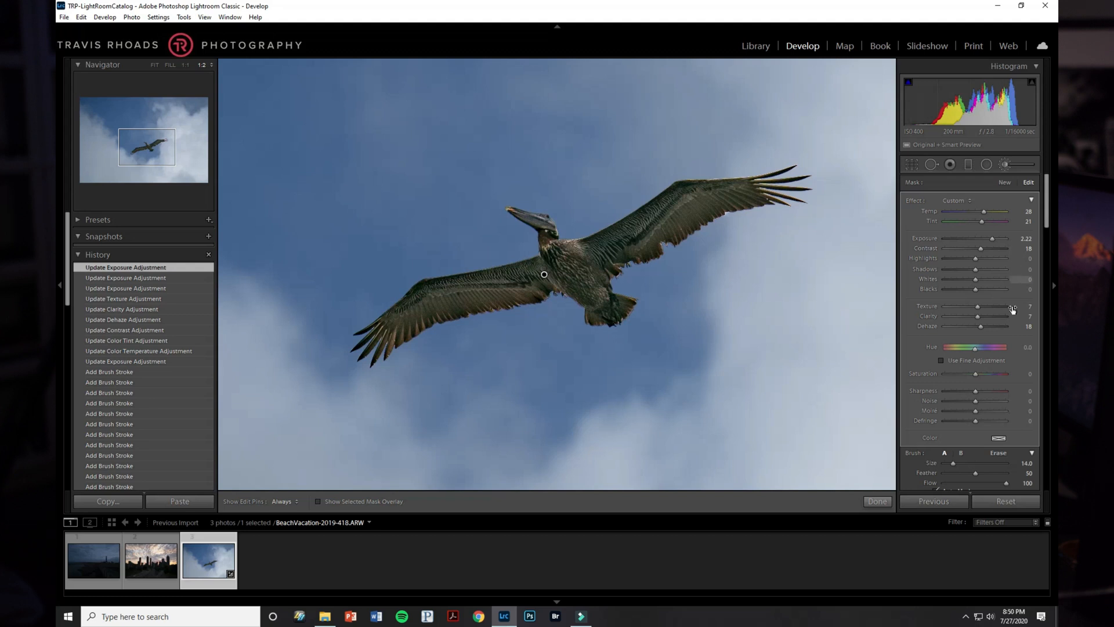
- Set the pelican mask's Sharpness to 21 and Noise to -40, raise Saturation slightly, and finish the brush adjustment
drag(976, 393, 962, 402)
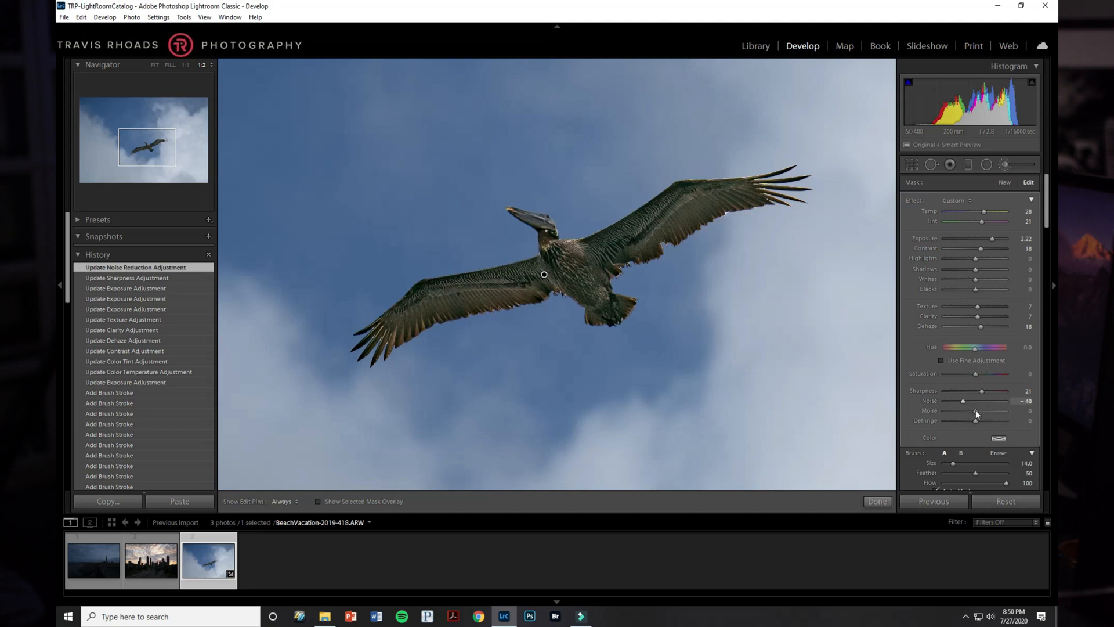
drag(977, 375, 980, 375)
click(868, 498)
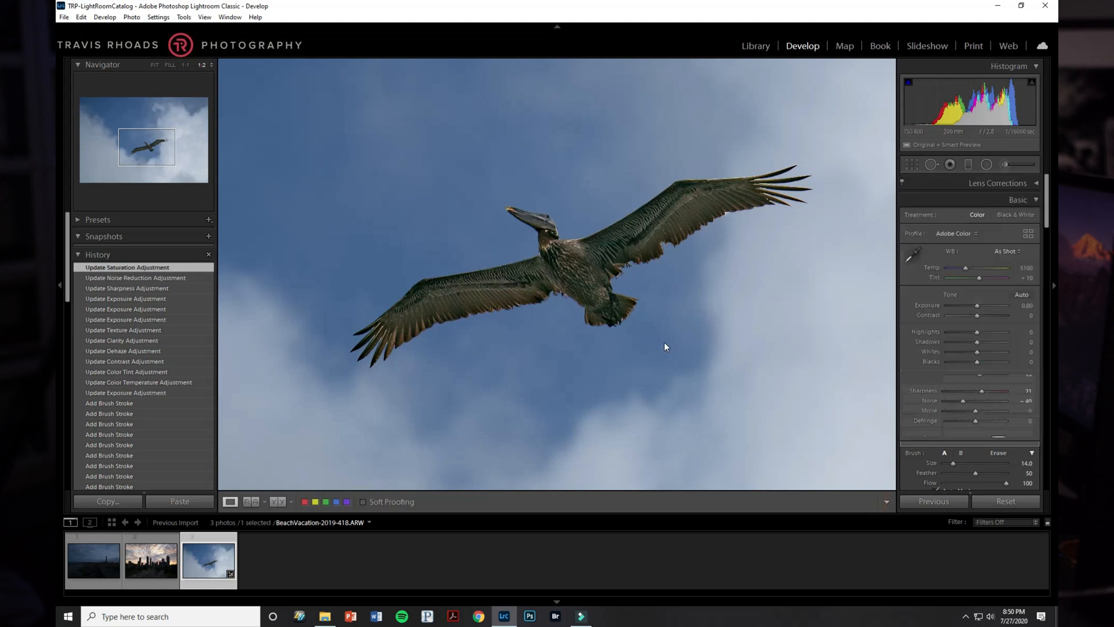
- Fit the whole photo in view and set its overall Highlights to -74 and Shadows to -4
click(665, 343)
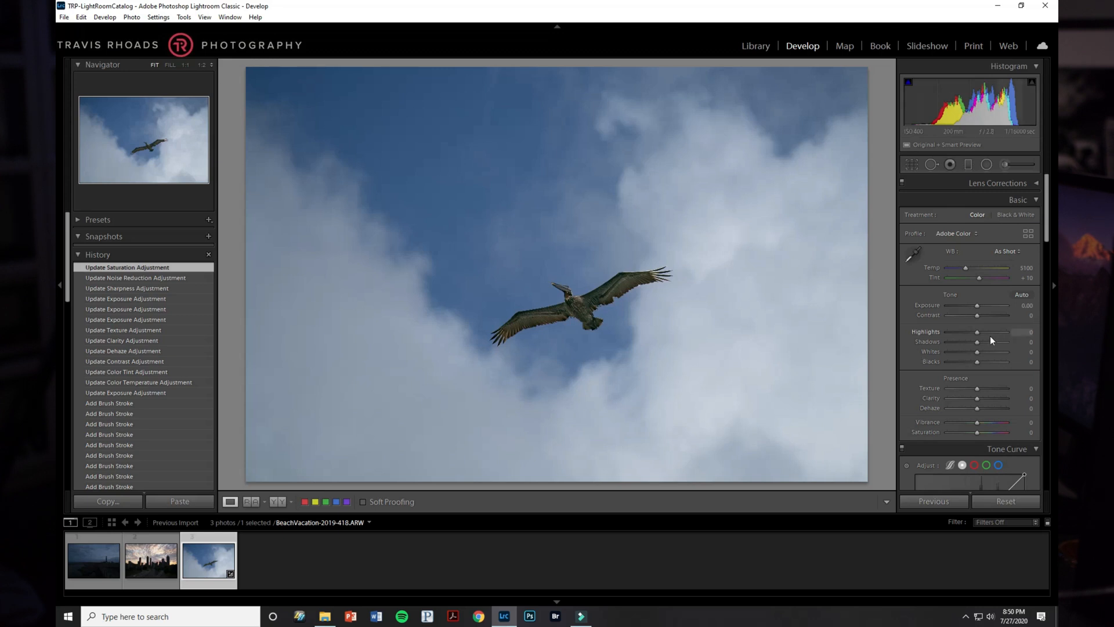
mouse_move(967, 333)
mouse_down()
mouse_move(955, 333)
mouse_move(988, 342)
mouse_move(975, 342)
mouse_up()
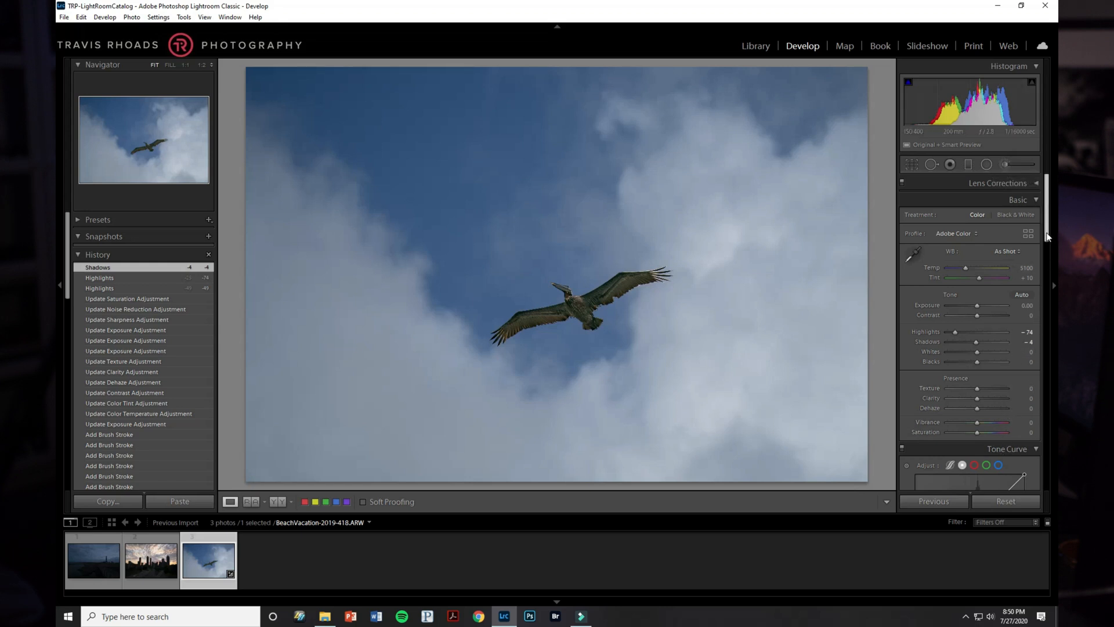
- In the skyline photo JacksonStreetBridge-167.ARW, set Highlights to -100 and Shadows to +100
scroll(1048, 237, down, 3)
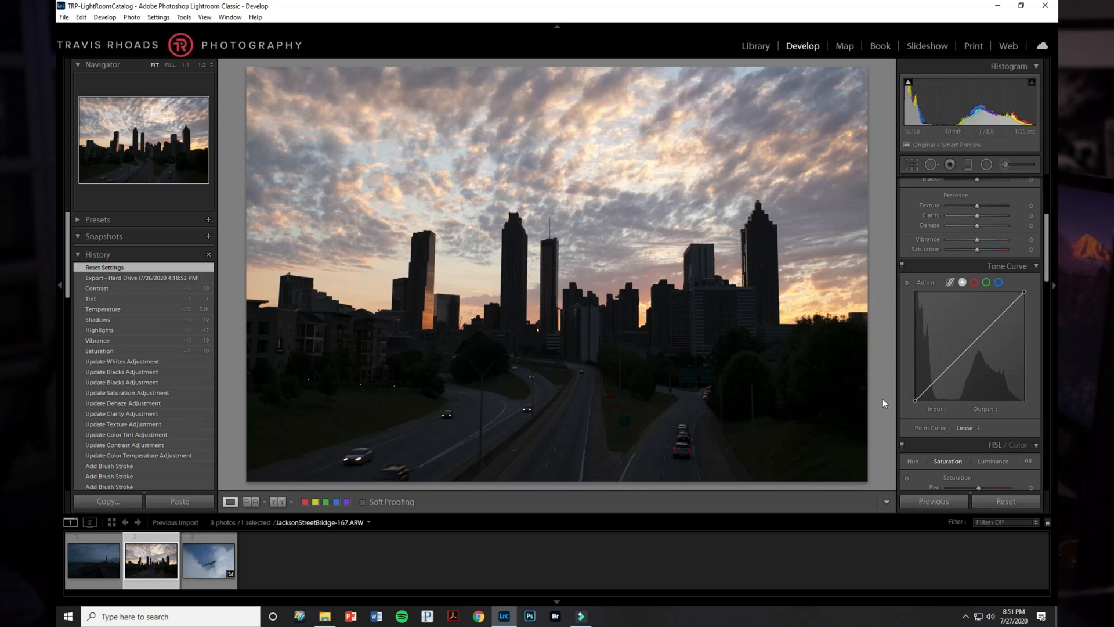
scroll(1045, 260, up, 5)
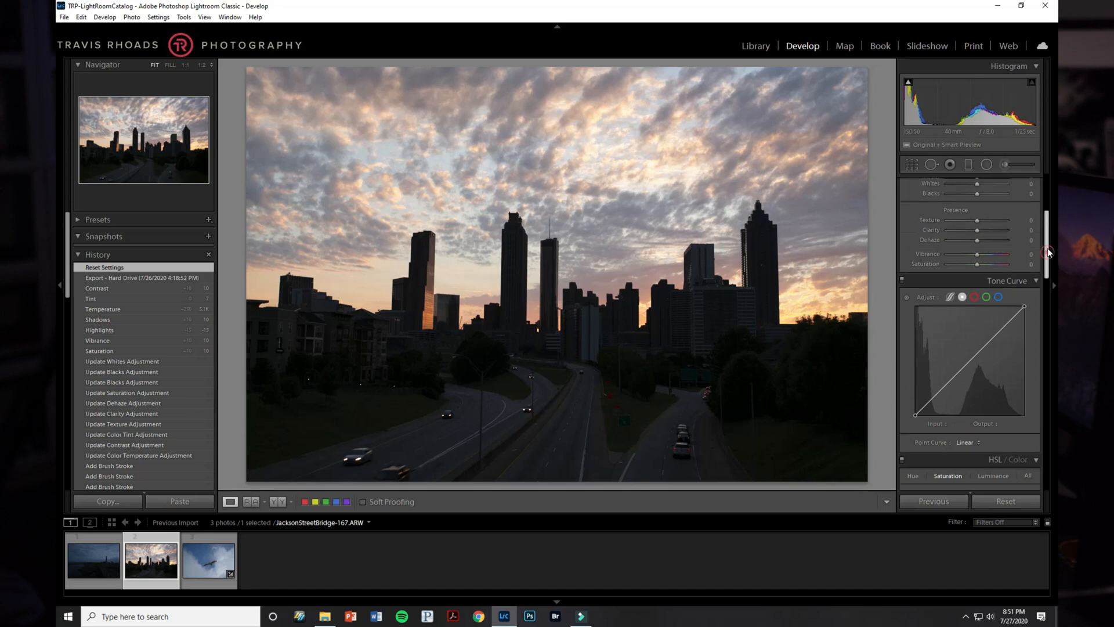
drag(979, 281, 942, 273)
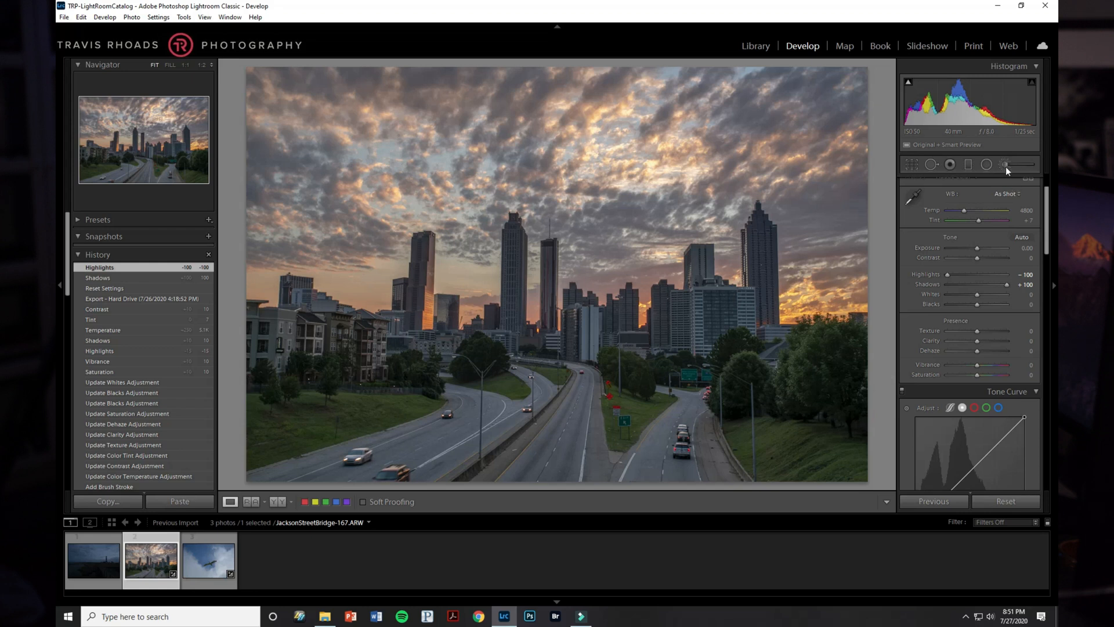
- With Auto Mask off, brush over the trees and buildings below the sunset sky and set the mask's Exposure to 0.90
drag(1048, 205, 1047, 233)
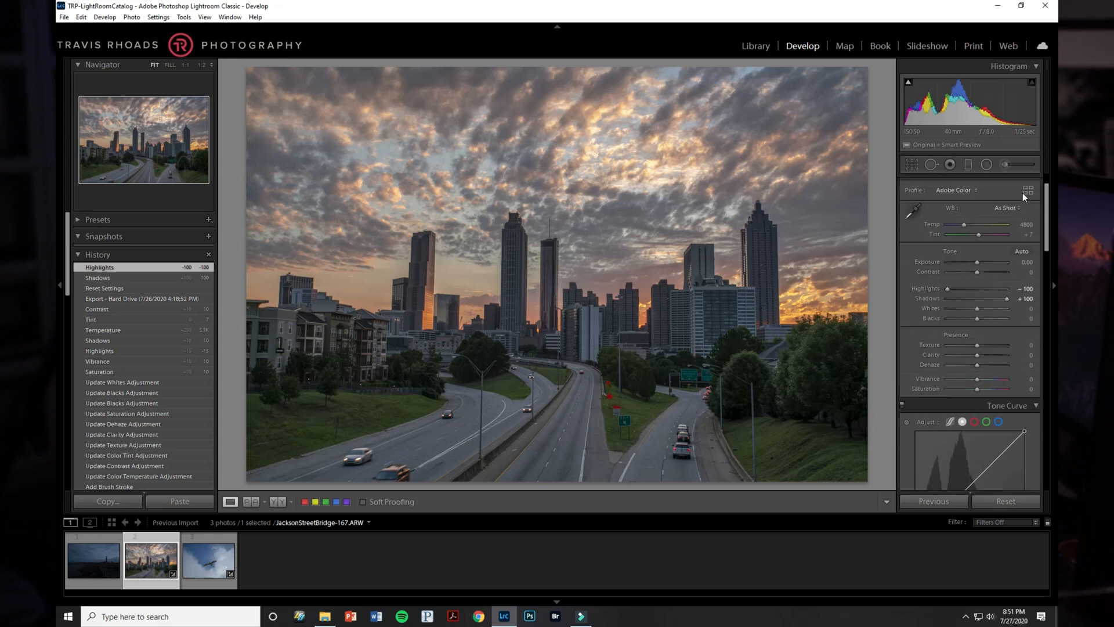
click(1002, 165)
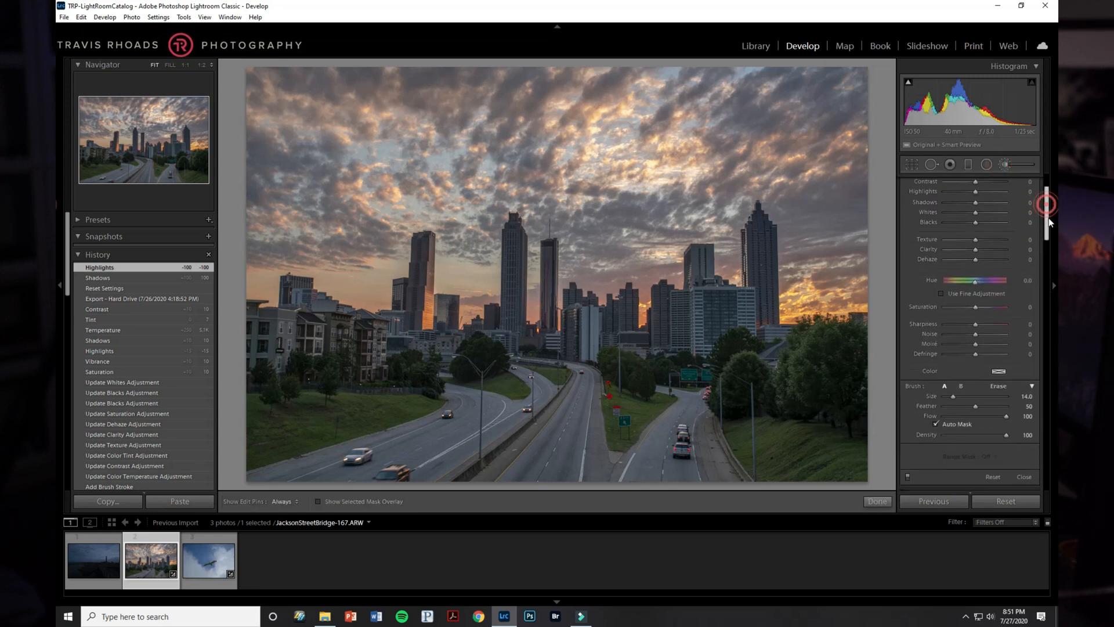
scroll(1032, 271, down, 3)
scroll(764, 367, up, 1)
mouse_move(824, 384)
mouse_down()
mouse_move(733, 372)
mouse_move(838, 364)
mouse_move(750, 342)
mouse_move(758, 320)
mouse_up()
scroll(758, 319, down, 3)
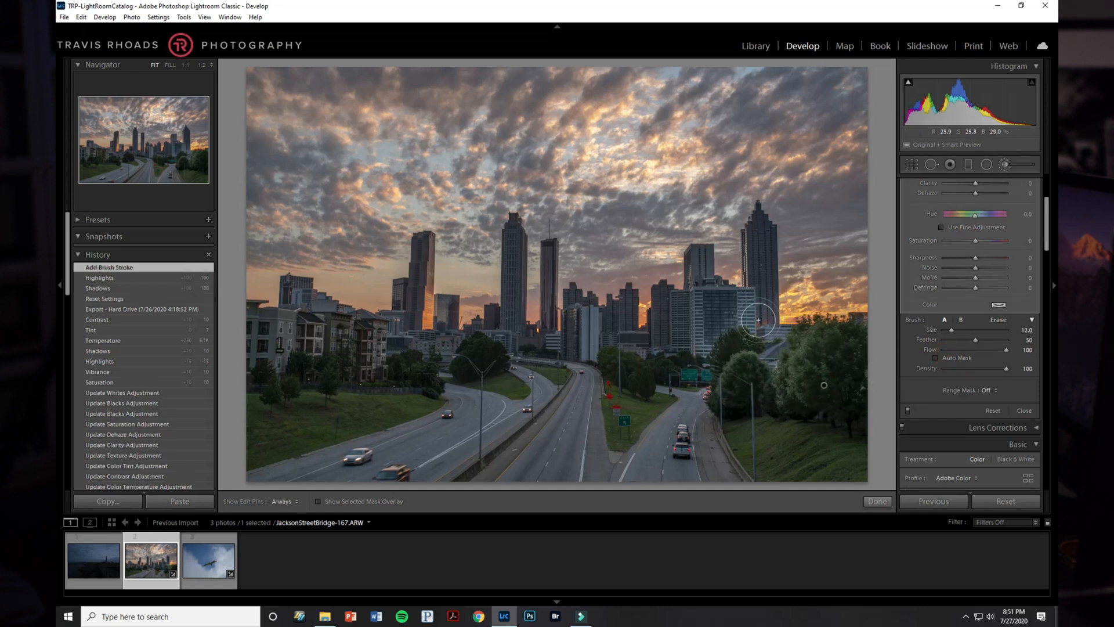
key(h)
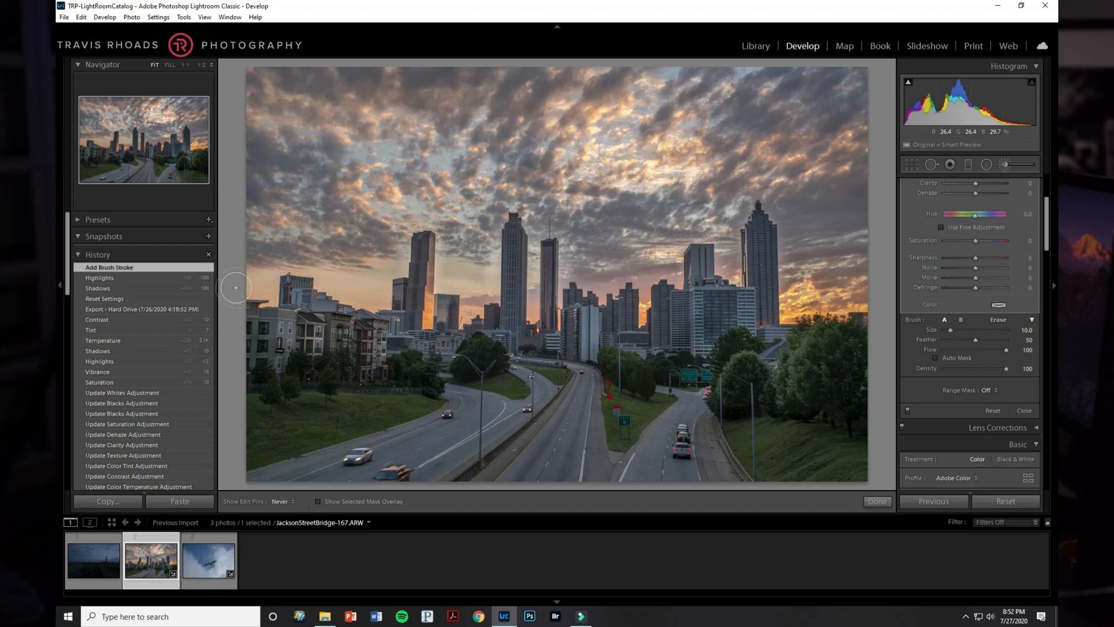
mouse_move(715, 298)
mouse_down()
mouse_move(764, 329)
mouse_move(790, 320)
mouse_move(720, 343)
mouse_up()
scroll(1049, 245, up, 5)
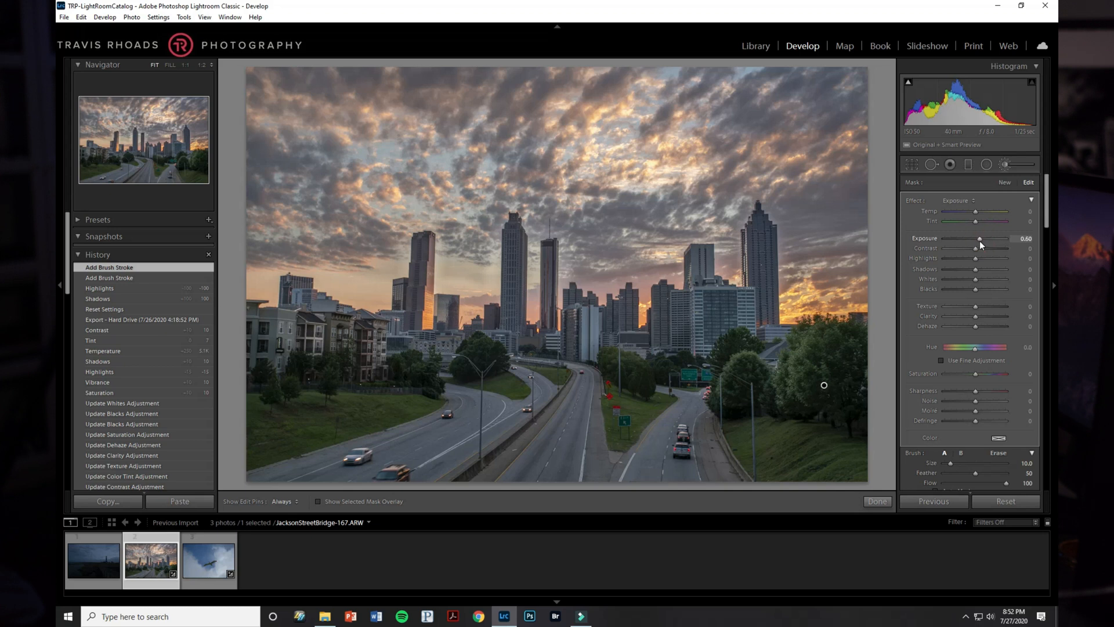
drag(980, 242, 982, 242)
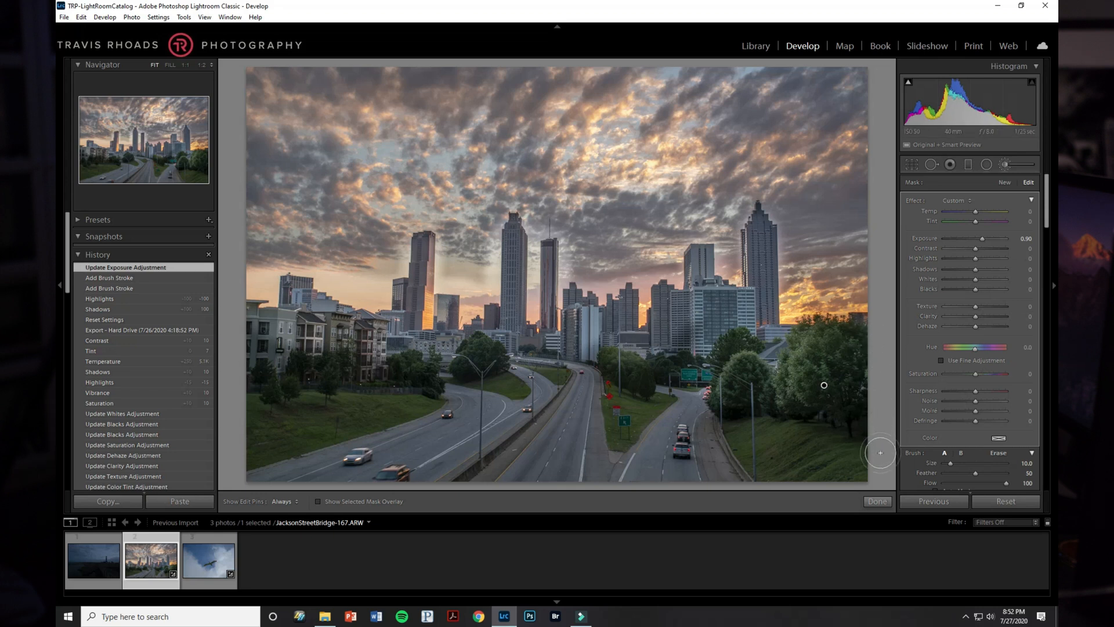
- Reset all adjustments on the skyline photo and close the Adjustment Brush
click(995, 501)
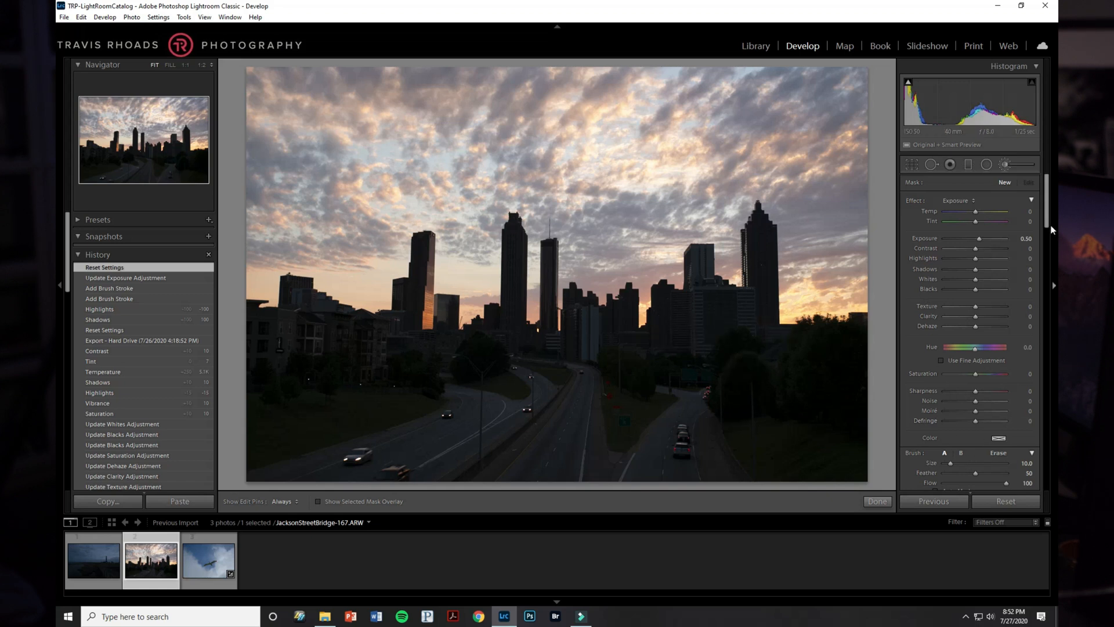
click(1004, 166)
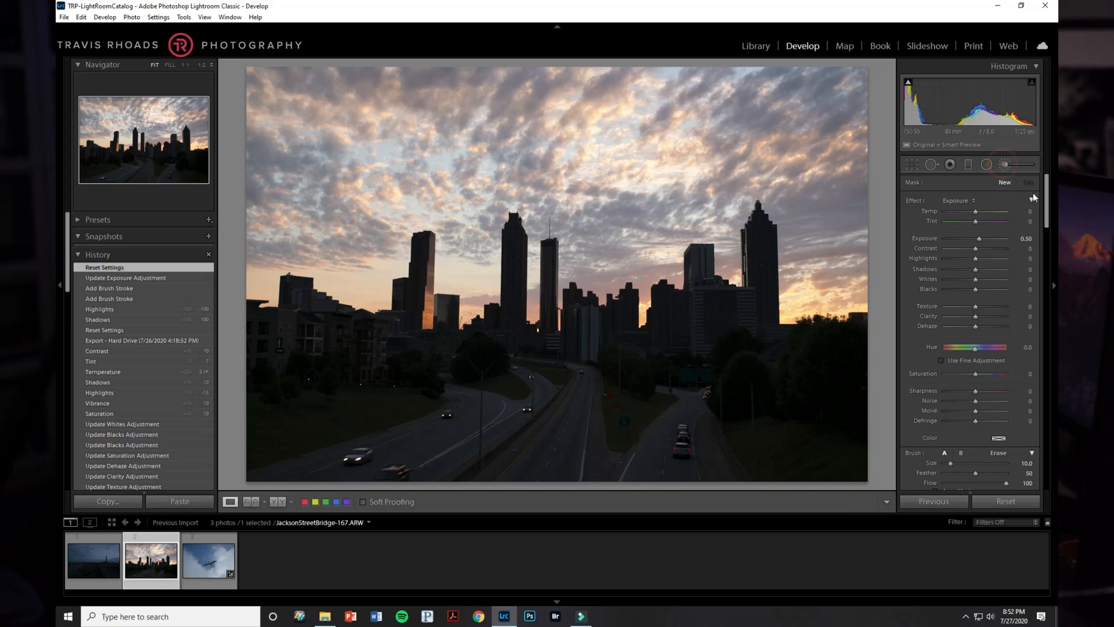
- Open the Adjustment Brush with Auto Mask on and paint along the low roof beside the tall right-hand tower at brush size 17.0
click(1017, 167)
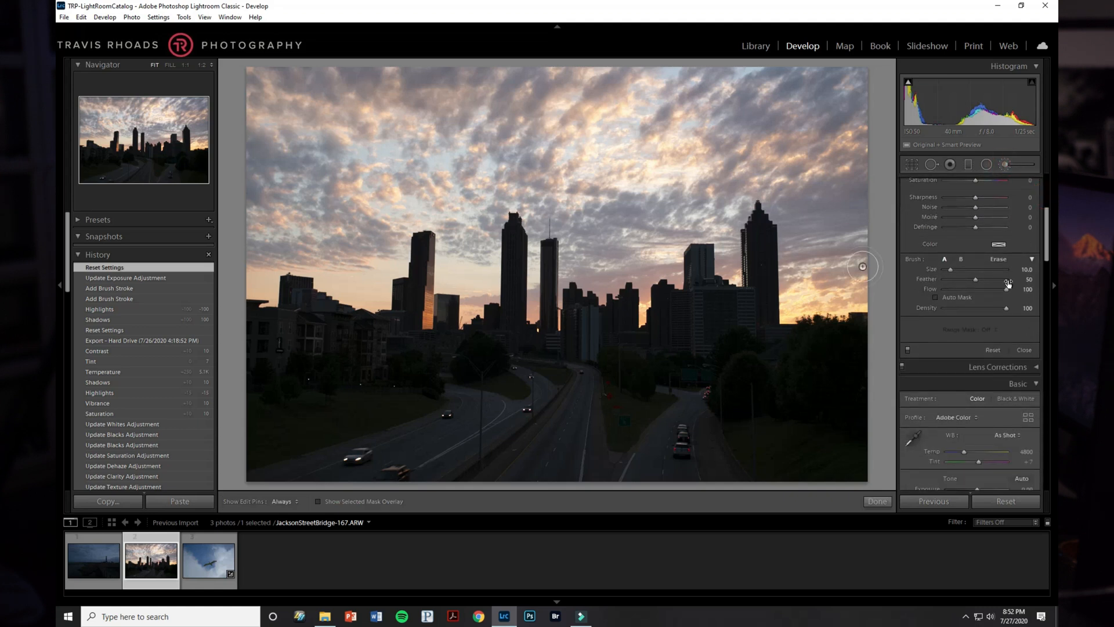
click(935, 298)
click(186, 65)
drag(732, 298, 219, 268)
drag(786, 283, 363, 249)
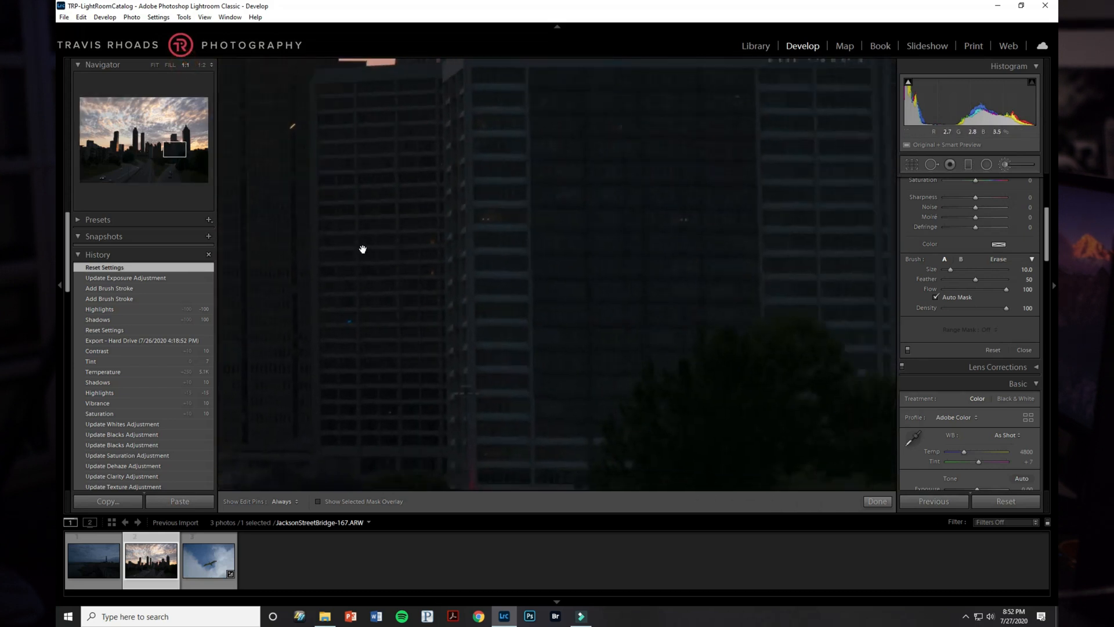
drag(706, 251, 353, 246)
drag(485, 245, 523, 335)
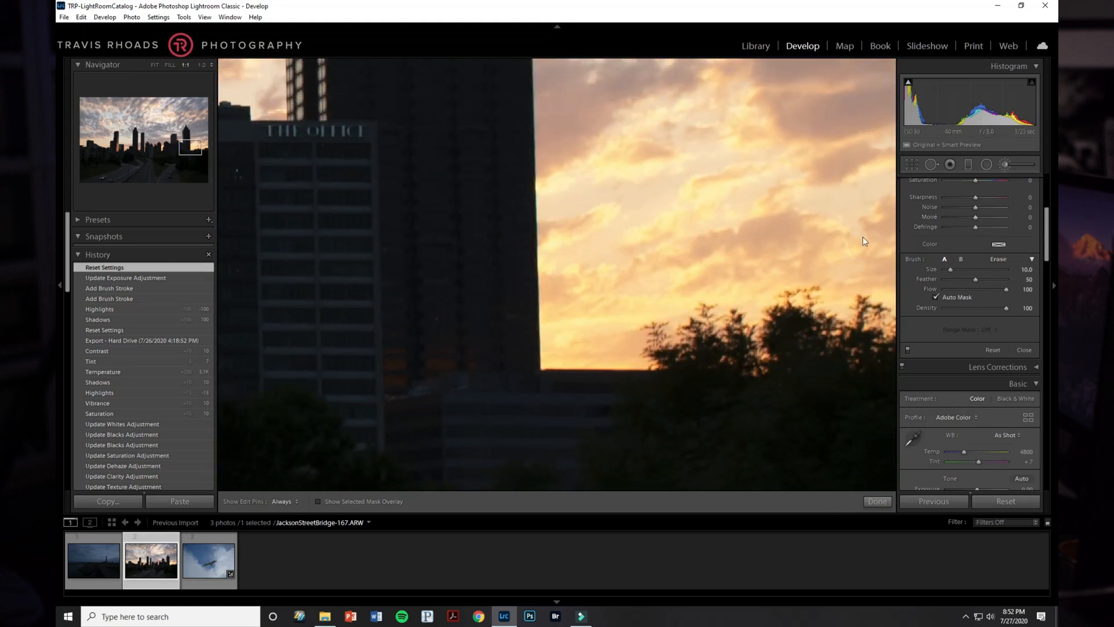
scroll(671, 381, up, 1)
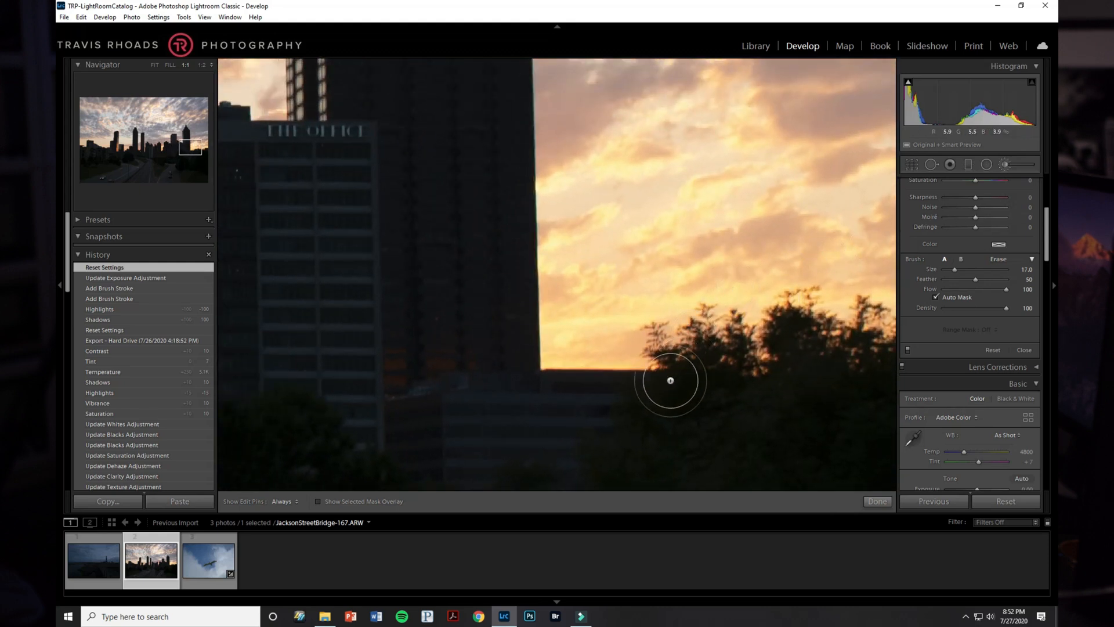
click(662, 424)
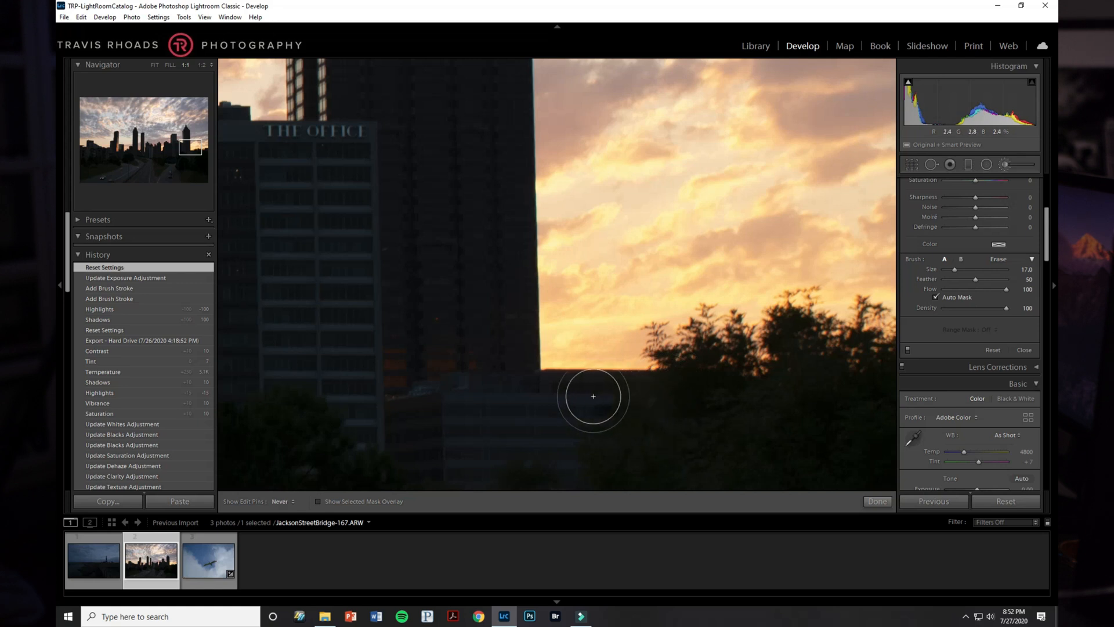
mouse_move(694, 402)
mouse_down()
mouse_move(552, 393)
mouse_move(510, 328)
mouse_up()
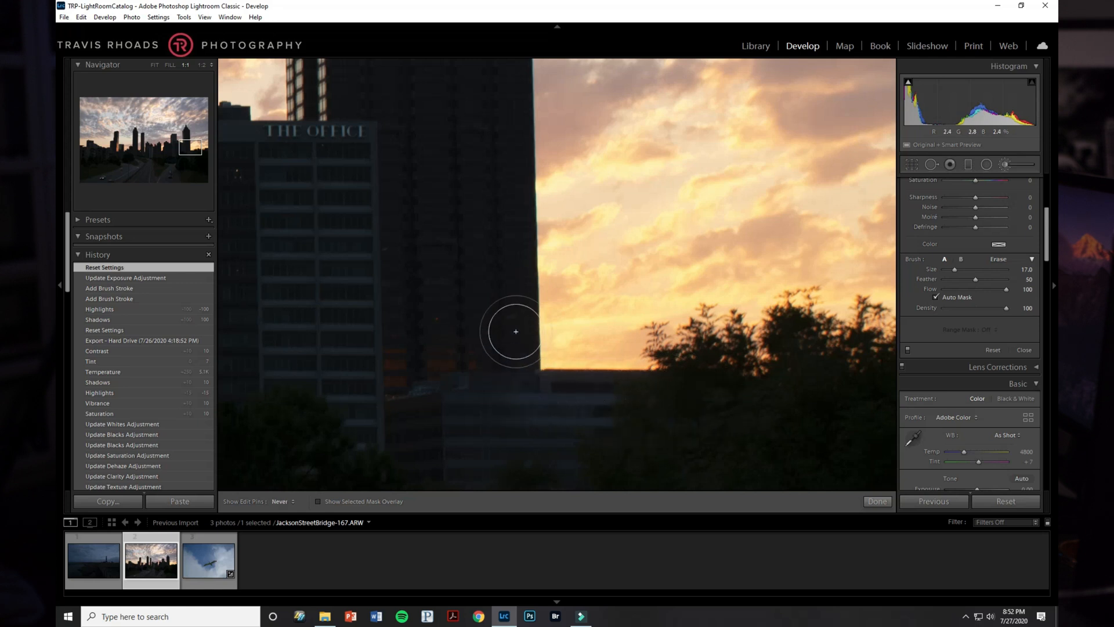
- Show the mask overlay and extend the mask over the trees, the low roof and up the tower's right edge
click(318, 502)
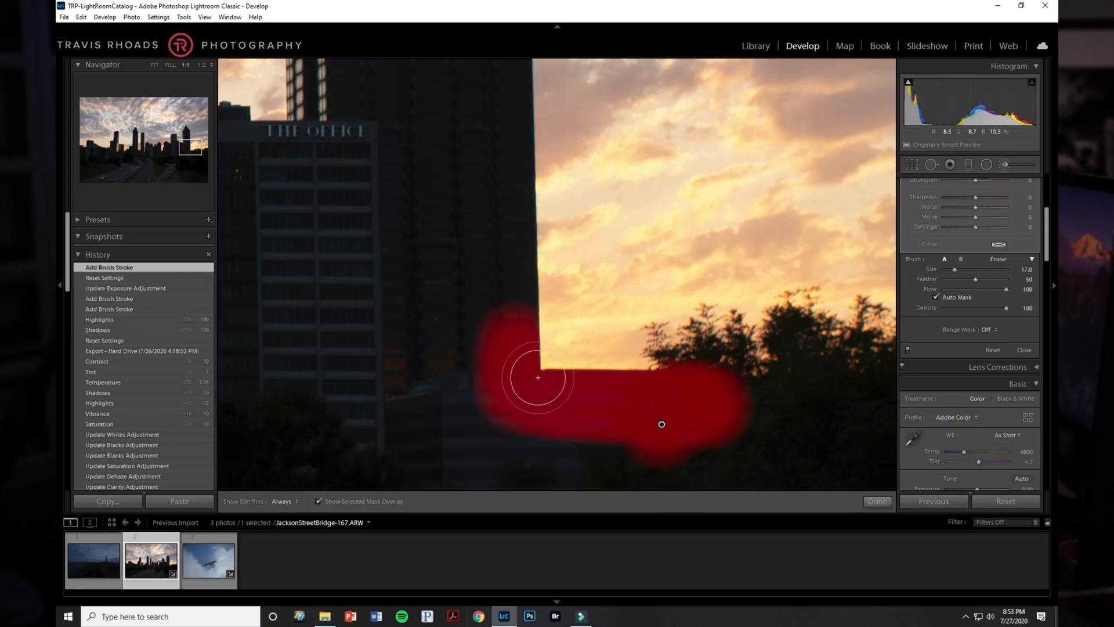
mouse_move(691, 429)
mouse_down()
mouse_move(709, 351)
mouse_move(704, 342)
mouse_move(685, 377)
mouse_move(668, 363)
mouse_move(676, 348)
mouse_up()
mouse_move(760, 399)
mouse_down()
mouse_move(791, 327)
mouse_move(837, 362)
mouse_move(857, 353)
mouse_move(766, 409)
mouse_move(518, 402)
mouse_move(524, 354)
mouse_move(444, 377)
mouse_up()
mouse_move(505, 343)
mouse_down()
mouse_move(521, 287)
mouse_move(511, 67)
mouse_up()
drag(480, 196, 474, 469)
- Paint the mask up the rest of the tower's right edge and over its stepped top
key(h)
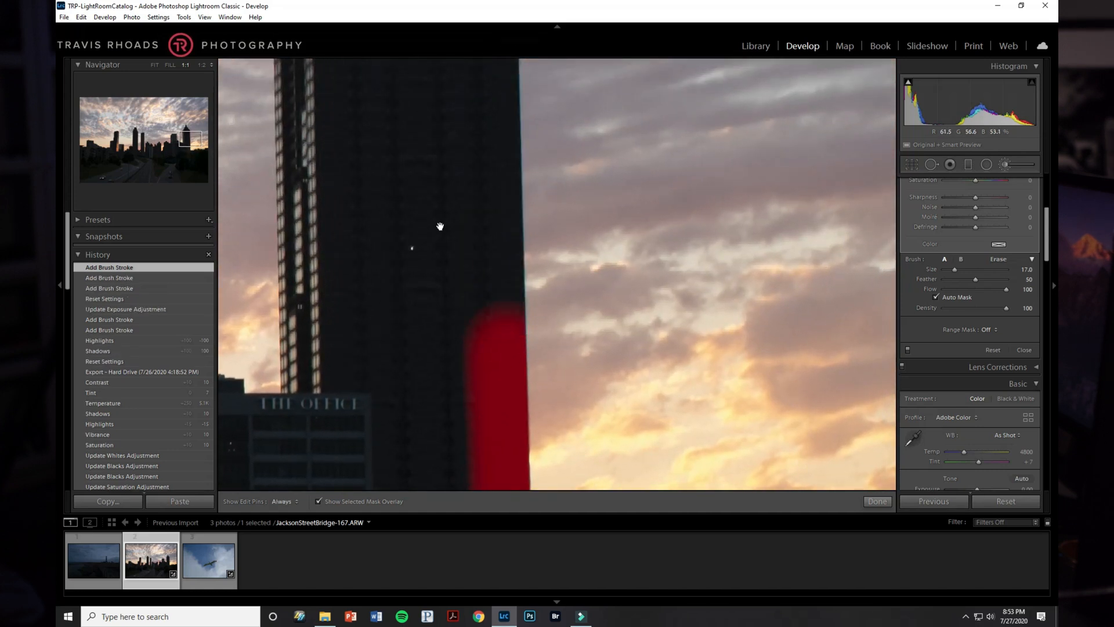
drag(439, 226, 425, 322)
mouse_move(456, 421)
mouse_down()
mouse_move(490, 407)
mouse_move(491, 434)
mouse_move(428, 422)
mouse_move(475, 390)
mouse_move(491, 360)
mouse_move(486, 87)
mouse_move(475, 67)
mouse_up()
key(h)
mouse_move(422, 124)
mouse_down()
mouse_move(397, 155)
mouse_move(432, 363)
mouse_move(482, 310)
mouse_move(460, 304)
mouse_move(458, 247)
mouse_move(443, 248)
mouse_move(414, 219)
mouse_move(404, 173)
mouse_move(391, 237)
mouse_move(365, 286)
mouse_move(355, 282)
mouse_move(406, 283)
mouse_move(401, 297)
mouse_move(330, 326)
mouse_move(332, 352)
mouse_move(305, 368)
mouse_move(320, 447)
mouse_move(396, 369)
mouse_move(409, 382)
mouse_move(417, 343)
mouse_up()
key(h)
mouse_move(367, 407)
mouse_down()
mouse_move(509, 211)
mouse_move(535, 198)
mouse_up()
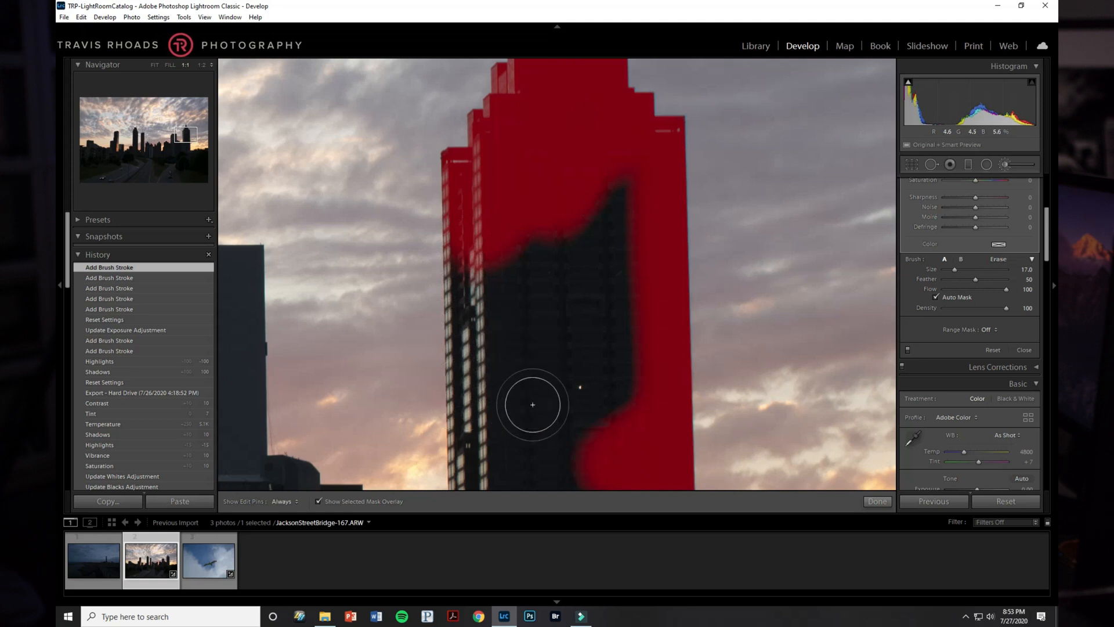
- Extend the mask down the window columns along the tower's left edge
key(h)
mouse_move(508, 237)
mouse_down()
mouse_move(497, 229)
mouse_move(480, 256)
mouse_move(465, 355)
mouse_move(480, 462)
mouse_up()
key(h)
drag(552, 385, 622, 311)
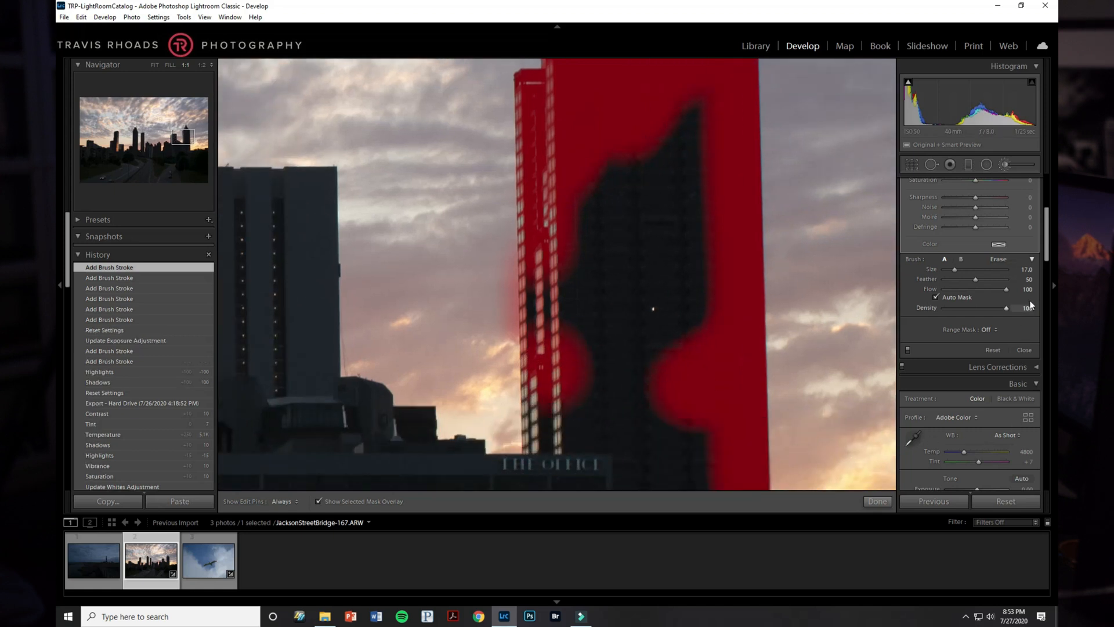
- Erase the mask spill from the sky beside the tower at eraser size 11.0 and fill the tower's interior with brush A
click(999, 259)
click(454, 255)
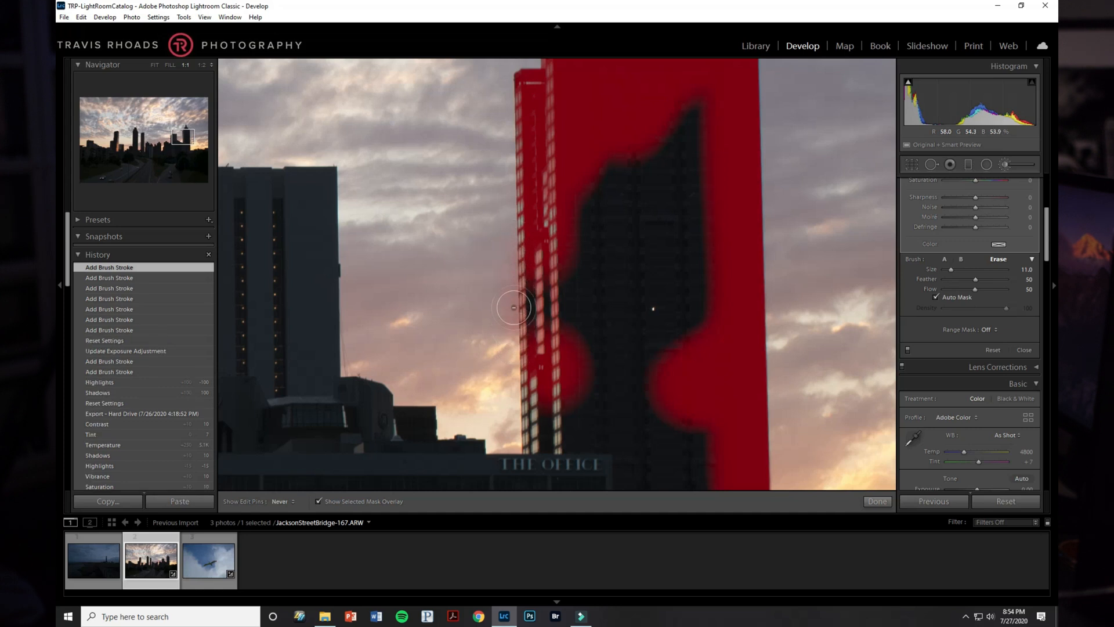
click(341, 353)
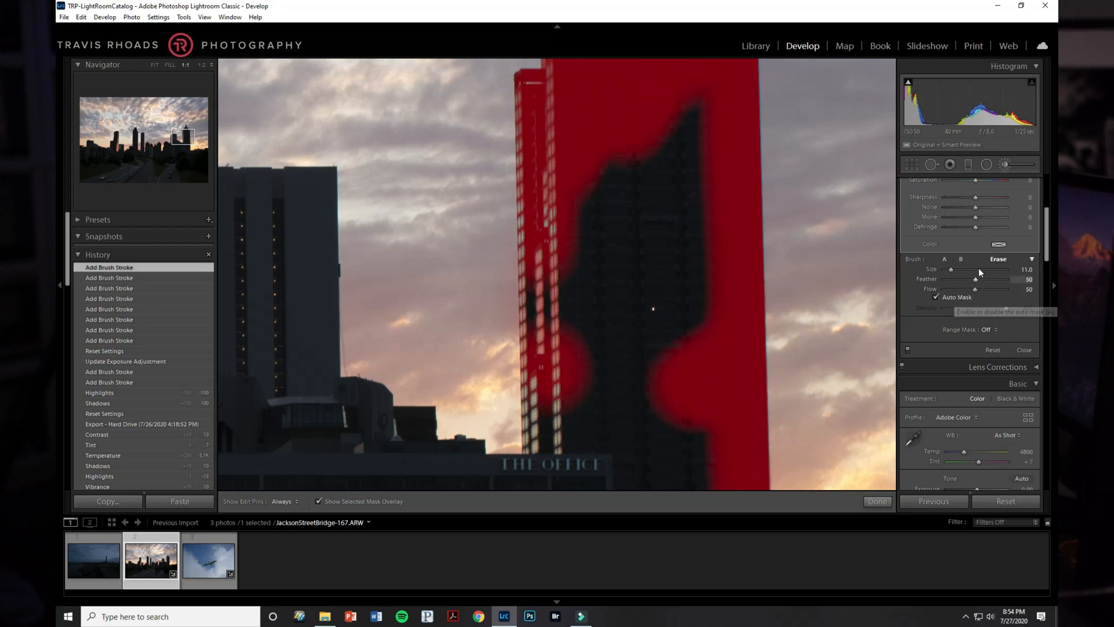
click(945, 259)
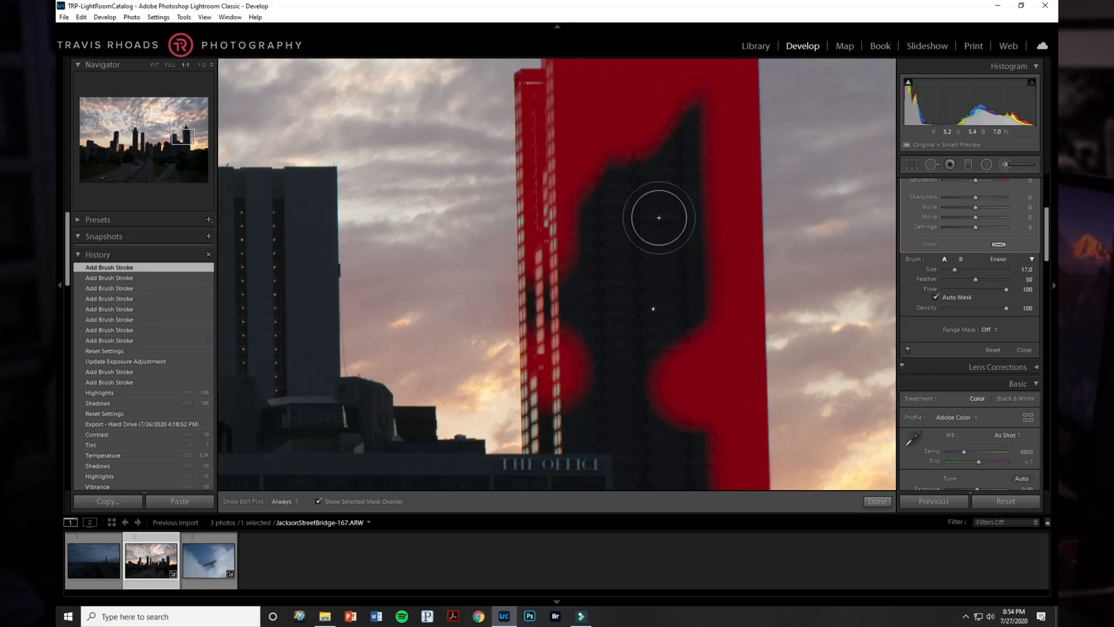
mouse_move(691, 264)
mouse_down()
mouse_move(671, 339)
mouse_move(690, 282)
mouse_move(672, 336)
mouse_move(691, 87)
mouse_move(592, 246)
mouse_move(615, 140)
mouse_move(584, 268)
mouse_move(585, 175)
mouse_move(558, 316)
mouse_move(557, 276)
mouse_move(551, 462)
mouse_move(625, 457)
mouse_move(607, 304)
mouse_move(593, 425)
mouse_up()
- Extend the mask along the roofline left of the masked tower and over the top of the neighbouring building
key(h)
mouse_move(651, 199)
mouse_down()
mouse_move(627, 336)
mouse_move(649, 195)
mouse_move(642, 382)
mouse_move(655, 391)
mouse_move(633, 419)
mouse_move(710, 446)
mouse_move(649, 454)
mouse_move(785, 307)
mouse_up()
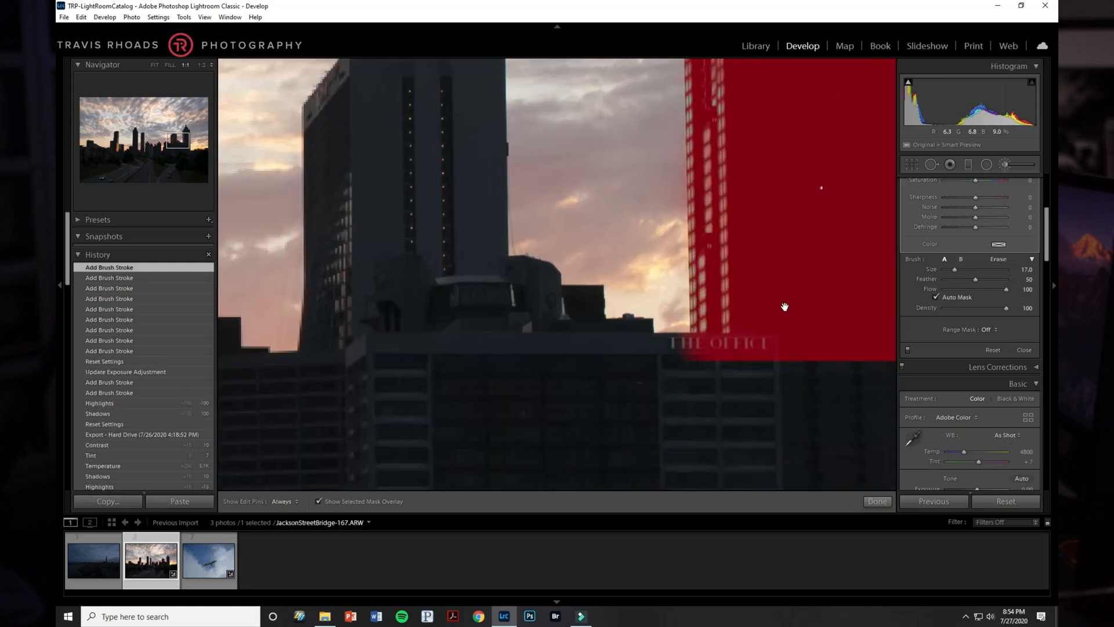
key(h)
mouse_move(736, 383)
mouse_down()
mouse_move(708, 350)
mouse_move(599, 332)
mouse_move(593, 296)
mouse_move(569, 302)
mouse_move(548, 278)
mouse_move(511, 277)
mouse_move(487, 227)
mouse_move(420, 243)
mouse_move(424, 352)
mouse_move(465, 383)
mouse_move(472, 329)
mouse_up()
key(h)
key(h)
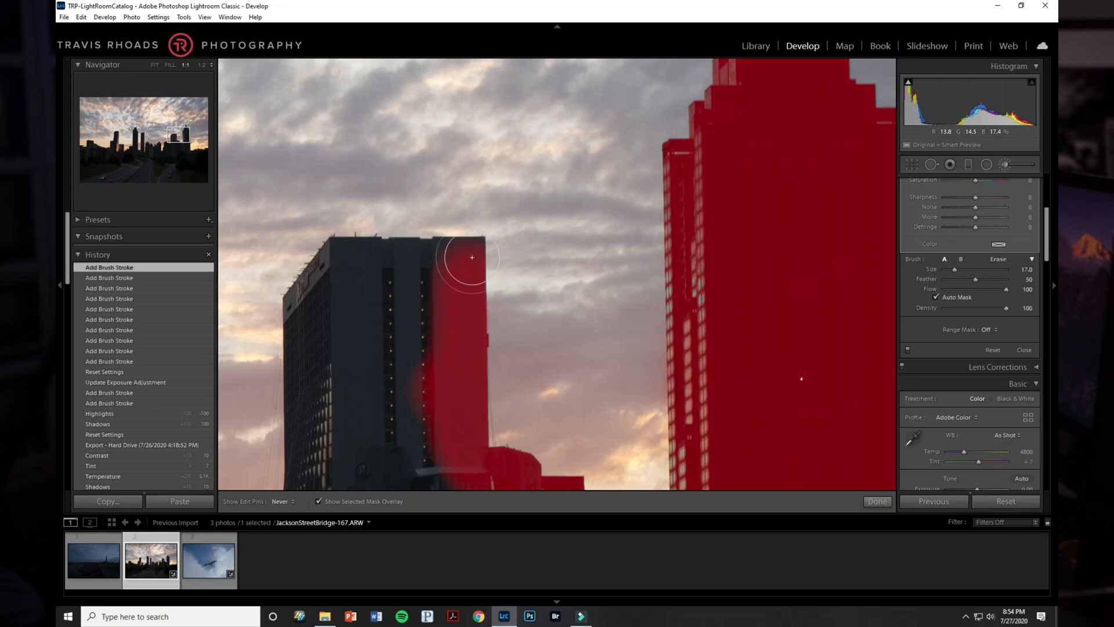
mouse_move(463, 269)
mouse_down()
mouse_move(451, 308)
mouse_move(436, 249)
mouse_move(414, 321)
mouse_move(409, 260)
mouse_up()
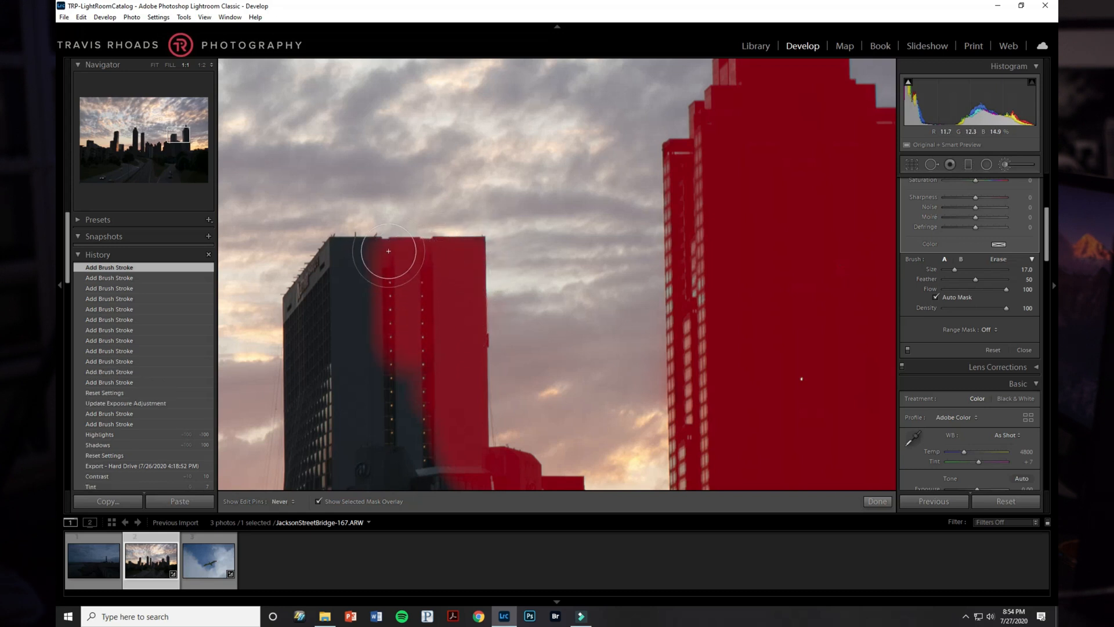
drag(339, 255, 340, 247)
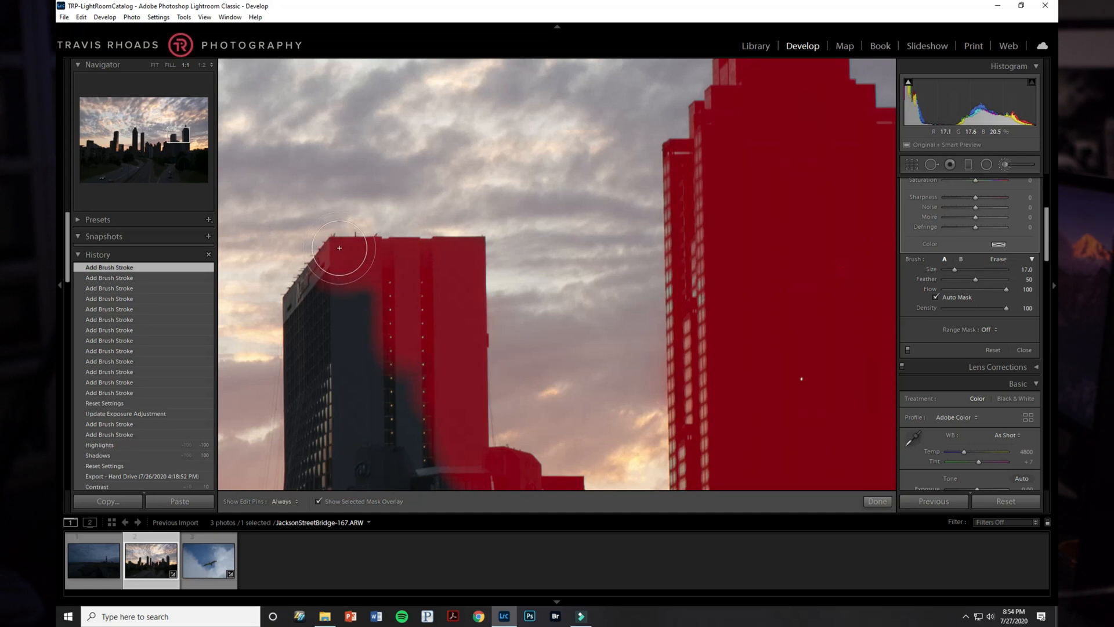
- Zoom to 2:1 and paint the mask along that building's slanted roof edge and down its left side to the base
click(211, 65)
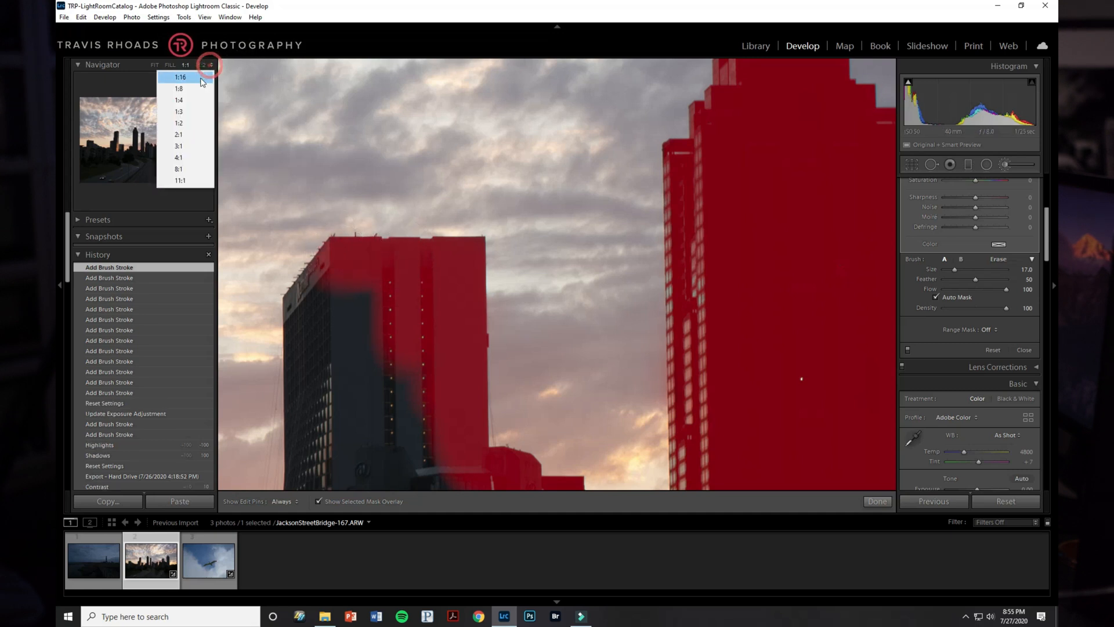
click(185, 119)
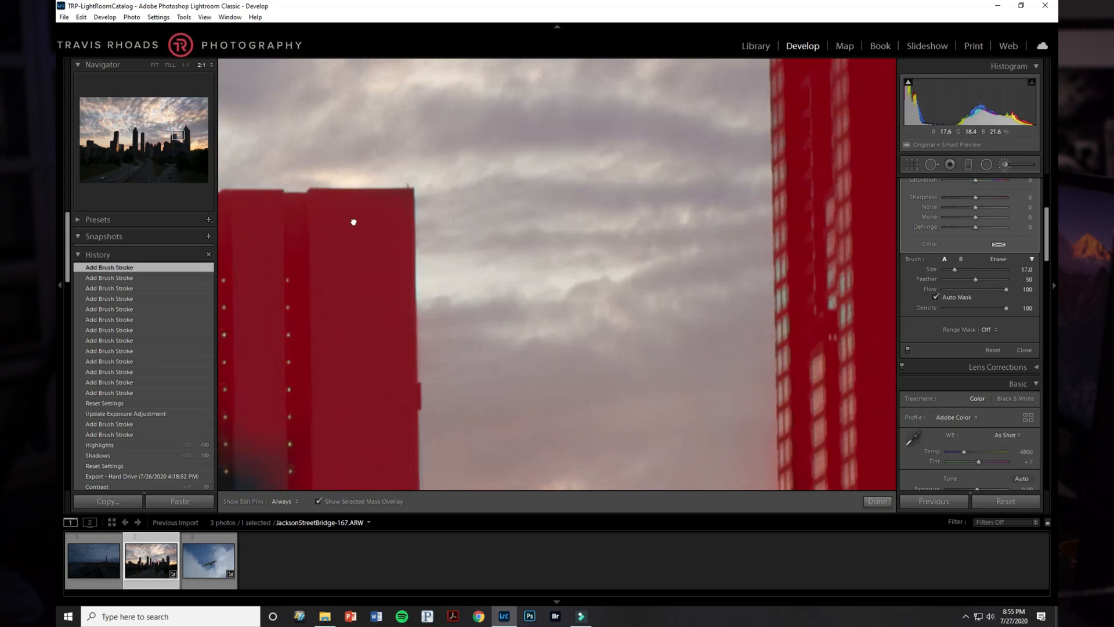
drag(354, 222, 631, 256)
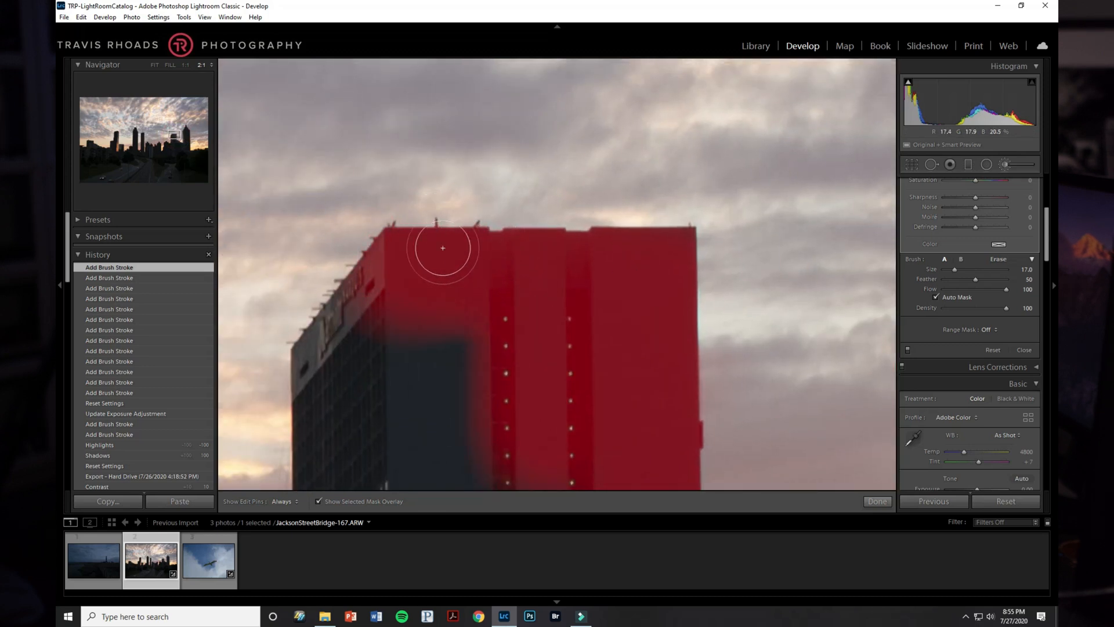
drag(430, 336, 597, 229)
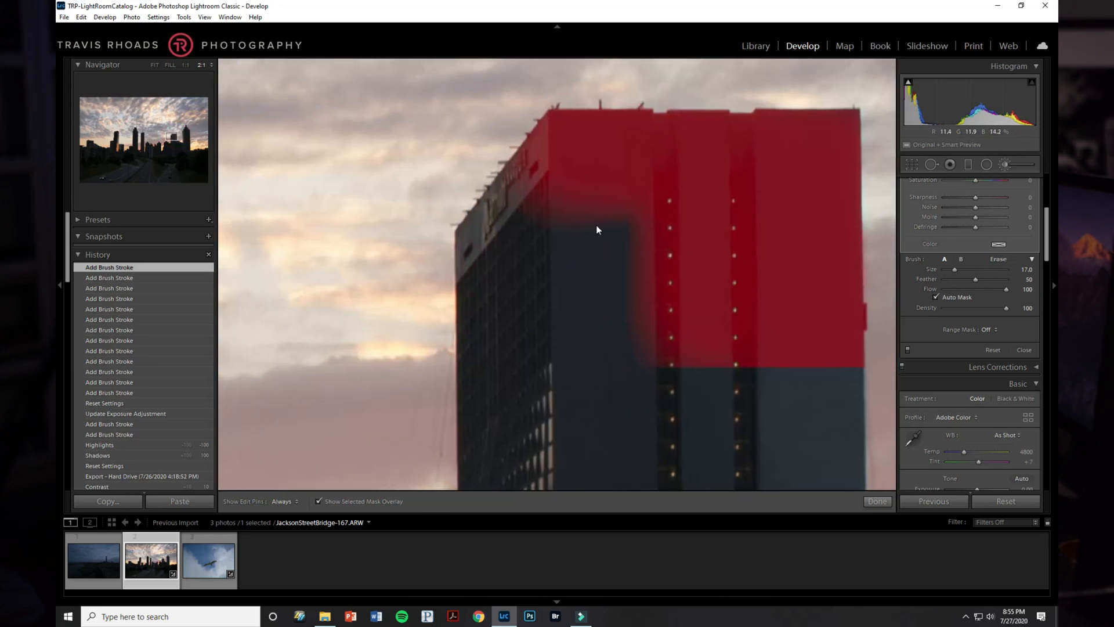
key(h)
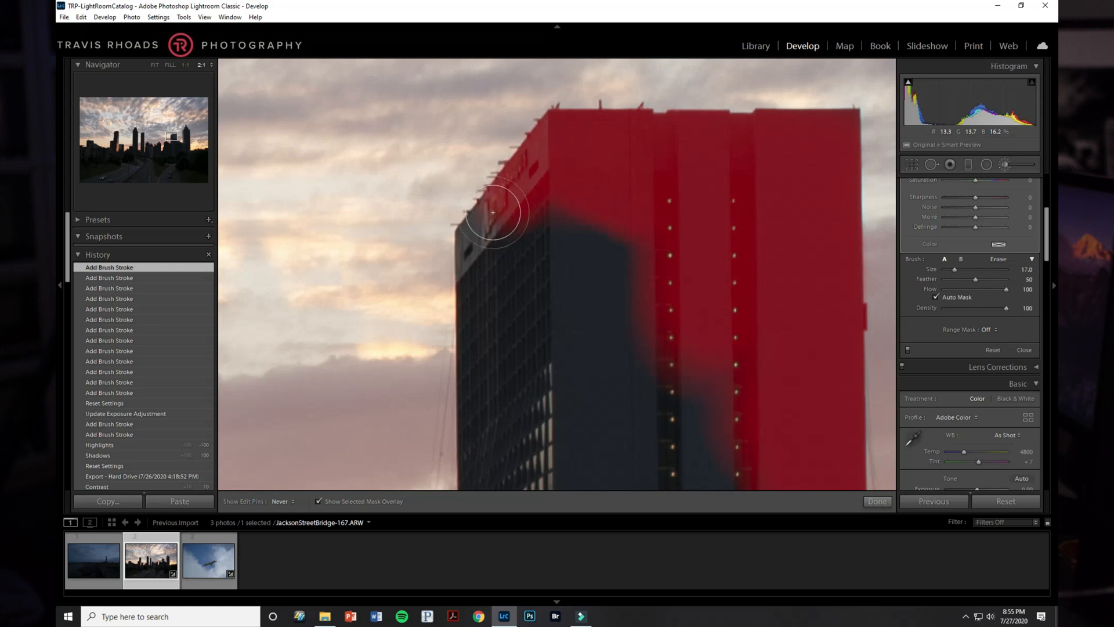
mouse_move(469, 292)
mouse_down()
mouse_move(486, 434)
mouse_move(531, 219)
mouse_move(527, 379)
mouse_move(553, 282)
mouse_move(587, 246)
mouse_move(571, 348)
mouse_move(572, 181)
mouse_move(587, 124)
mouse_up()
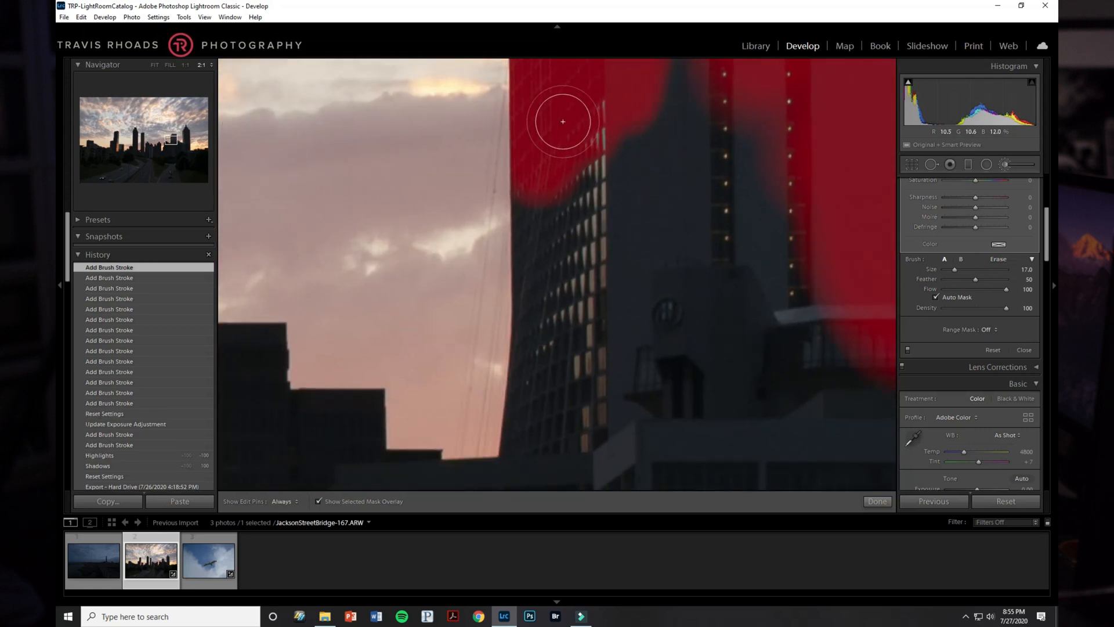
mouse_move(592, 144)
mouse_down()
mouse_move(545, 169)
mouse_move(532, 207)
mouse_move(525, 353)
mouse_move(504, 450)
mouse_move(515, 447)
mouse_up()
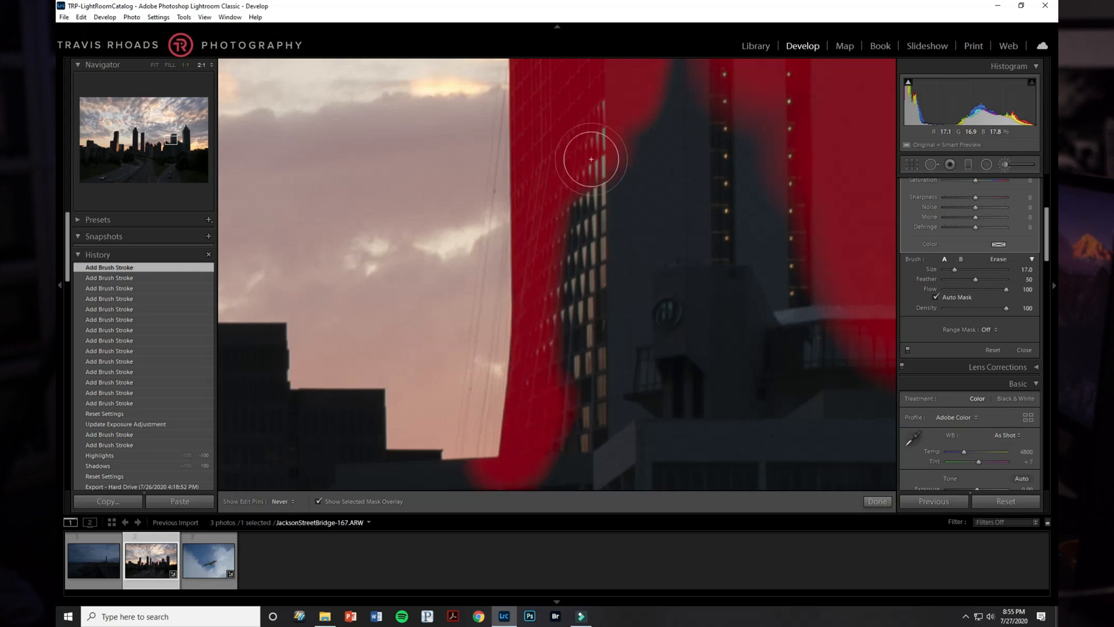
- Mask the low rooftops and the edges of the dark buildings on both sides of the narrow sky gap farther left
mouse_move(561, 378)
mouse_down()
mouse_move(748, 226)
mouse_move(786, 266)
mouse_up()
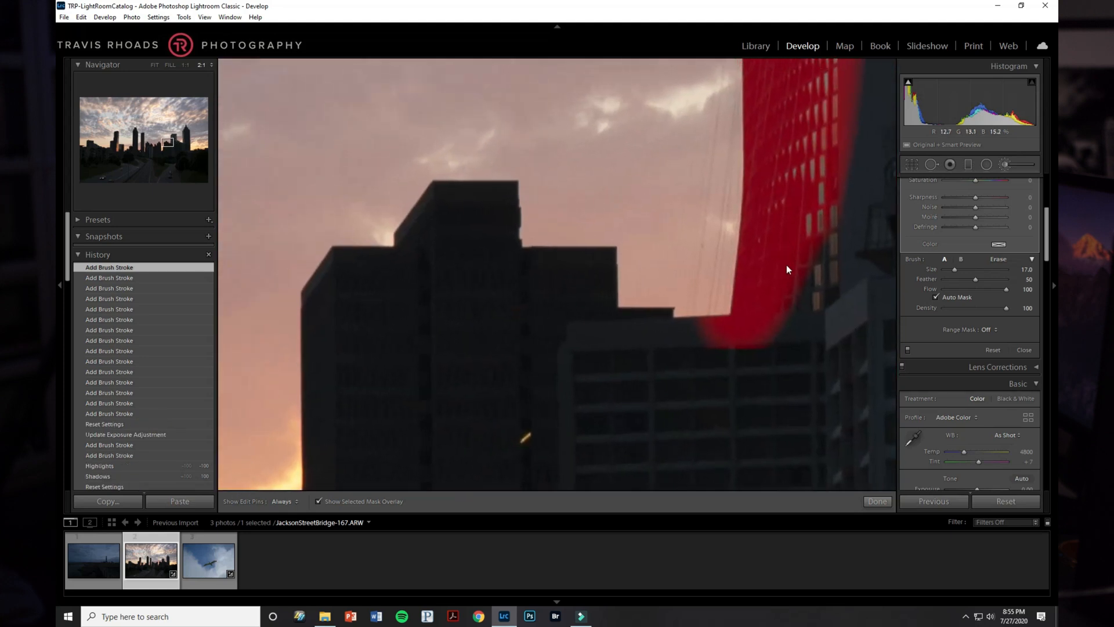
mouse_move(720, 345)
mouse_down()
mouse_move(704, 331)
mouse_move(661, 334)
mouse_move(657, 318)
mouse_move(606, 315)
mouse_move(592, 256)
mouse_move(505, 253)
mouse_move(495, 194)
mouse_move(442, 191)
mouse_move(397, 259)
mouse_move(339, 258)
mouse_move(320, 293)
mouse_up()
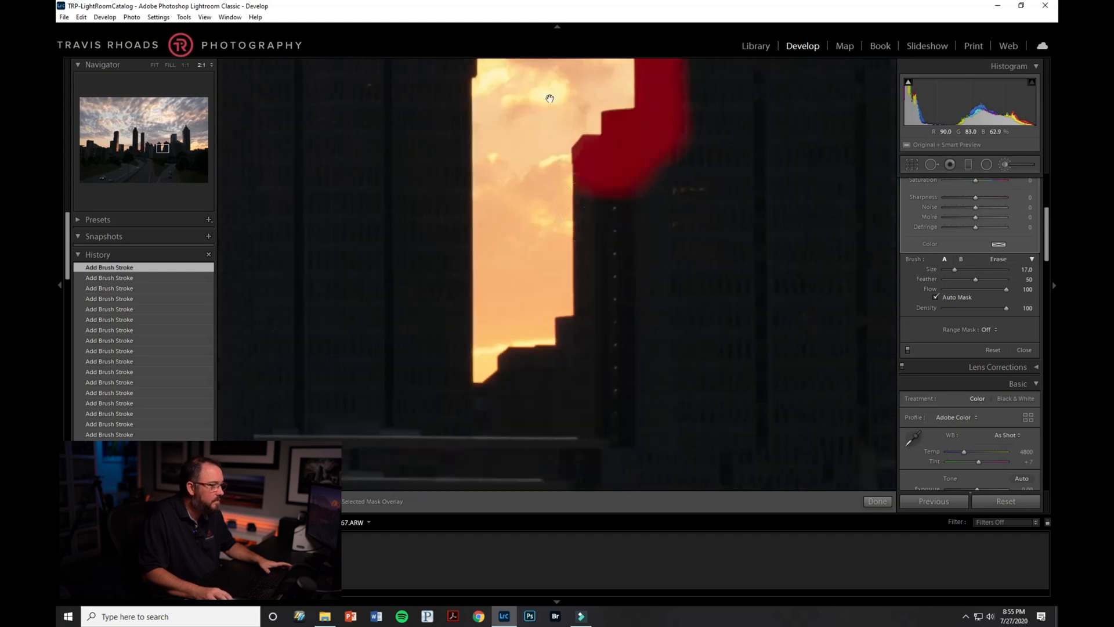
drag(547, 94, 472, 398)
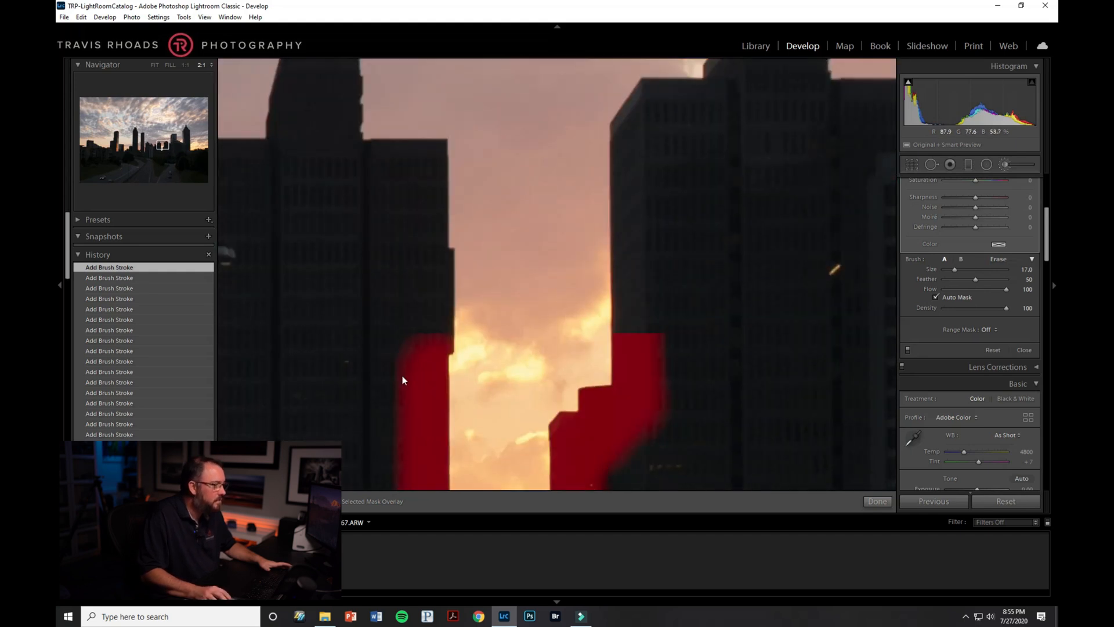
drag(310, 200, 399, 402)
mouse_move(425, 282)
mouse_down()
mouse_move(373, 343)
mouse_move(381, 363)
mouse_move(302, 371)
mouse_up()
mouse_move(319, 387)
mouse_down()
mouse_move(427, 232)
mouse_move(461, 381)
mouse_move(365, 308)
mouse_up()
- Continue the Auto Mask outline leftward along the central skyline and its tall towers, up to the tower with the sunlit glass side
key(alt)
mouse_move(249, 336)
mouse_down()
mouse_move(527, 323)
mouse_move(492, 428)
mouse_move(368, 291)
mouse_move(258, 214)
mouse_move(606, 303)
mouse_up()
scroll(527, 324, up, 6)
mouse_move(592, 212)
mouse_down()
mouse_move(499, 238)
mouse_move(358, 71)
mouse_move(258, 384)
mouse_up()
drag(259, 384, 435, 402)
key(ctrl+z)
mouse_move(766, 217)
mouse_down()
mouse_move(683, 283)
mouse_move(604, 183)
mouse_move(559, 93)
mouse_move(524, 141)
mouse_move(434, 180)
mouse_move(457, 259)
mouse_move(621, 214)
mouse_up()
mouse_move(413, 473)
mouse_down()
mouse_move(609, 101)
mouse_move(540, 246)
mouse_move(542, 102)
mouse_up()
mouse_move(542, 98)
mouse_down()
mouse_move(462, 365)
mouse_move(457, 80)
mouse_up()
mouse_move(453, 149)
mouse_down()
mouse_move(447, 341)
mouse_move(448, 93)
mouse_up()
drag(390, 162, 350, 451)
drag(407, 371, 404, 110)
drag(328, 244, 304, 485)
mouse_move(387, 313)
mouse_down()
mouse_move(378, 152)
mouse_move(255, 168)
mouse_up()
drag(289, 227, 430, 476)
drag(442, 299, 442, 177)
key(ctrl+z)
scroll(443, 416, down, 8)
drag(442, 407, 444, 373)
mouse_move(415, 431)
mouse_down()
mouse_move(577, 181)
mouse_move(490, 319)
mouse_move(602, 207)
mouse_up()
scroll(577, 182, up, 7)
drag(537, 399, 564, 181)
mouse_move(564, 181)
mouse_down()
mouse_move(516, 394)
mouse_move(527, 131)
mouse_up()
mouse_move(531, 130)
mouse_down()
mouse_move(528, 441)
mouse_move(557, 180)
mouse_up()
scroll(557, 180, up, 3)
mouse_move(560, 186)
mouse_down()
mouse_move(559, 458)
mouse_move(557, 259)
mouse_up()
drag(546, 317, 421, 338)
drag(270, 245, 448, 443)
mouse_move(447, 443)
mouse_down()
mouse_move(500, 442)
mouse_move(537, 74)
mouse_move(457, 283)
mouse_move(371, 233)
mouse_up()
drag(406, 133, 364, 412)
drag(485, 338, 489, 105)
drag(488, 107, 454, 405)
mouse_move(430, 418)
mouse_down()
mouse_move(459, 93)
mouse_move(417, 386)
mouse_up()
drag(403, 377, 333, 75)
mouse_move(278, 138)
mouse_down()
mouse_move(325, 284)
mouse_move(403, 383)
mouse_up()
mouse_move(430, 279)
mouse_down()
mouse_move(410, 191)
mouse_move(319, 180)
mouse_move(343, 290)
mouse_up()
drag(341, 346, 658, 264)
mouse_move(581, 235)
mouse_down()
mouse_move(532, 372)
mouse_move(528, 456)
mouse_up()
drag(529, 455, 525, 352)
mouse_move(545, 342)
mouse_down()
mouse_move(567, 229)
mouse_move(614, 323)
mouse_move(583, 345)
mouse_up()
mouse_move(585, 380)
mouse_down()
mouse_move(515, 191)
mouse_move(486, 162)
mouse_up()
drag(441, 171, 431, 456)
drag(483, 420, 571, 165)
mouse_move(552, 174)
mouse_down()
mouse_move(515, 470)
mouse_move(600, 174)
mouse_up()
mouse_move(609, 154)
mouse_down()
mouse_move(580, 423)
mouse_move(420, 416)
mouse_move(553, 168)
mouse_up()
mouse_move(553, 168)
mouse_down()
mouse_move(507, 163)
mouse_move(398, 301)
mouse_move(313, 337)
mouse_move(323, 414)
mouse_up()
drag(367, 427, 774, 354)
mouse_move(697, 343)
mouse_down()
mouse_move(550, 410)
mouse_move(493, 110)
mouse_up()
drag(431, 207, 371, 435)
mouse_move(456, 268)
mouse_down()
mouse_move(472, 303)
mouse_move(251, 166)
mouse_up()
drag(276, 204, 557, 183)
mouse_move(540, 157)
mouse_down()
mouse_move(455, 145)
mouse_move(485, 294)
mouse_move(475, 186)
mouse_move(514, 110)
mouse_move(373, 318)
mouse_move(679, 424)
mouse_up()
mouse_move(543, 420)
mouse_down()
mouse_move(600, 343)
mouse_move(621, 132)
mouse_up()
drag(534, 164, 412, 405)
drag(499, 380, 520, 103)
mouse_move(519, 102)
mouse_down()
mouse_move(435, 261)
mouse_move(457, 378)
mouse_up()
mouse_move(458, 369)
mouse_down()
mouse_move(484, 65)
mouse_move(455, 105)
mouse_move(264, 110)
mouse_up()
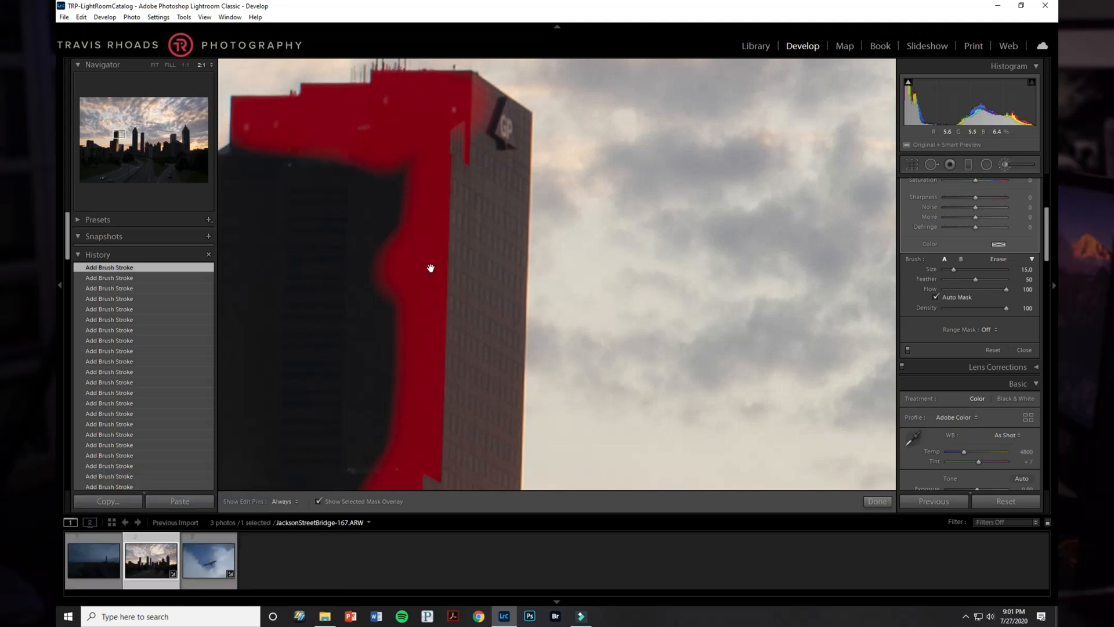
mouse_move(415, 295)
mouse_down()
mouse_move(368, 209)
mouse_move(325, 167)
mouse_up()
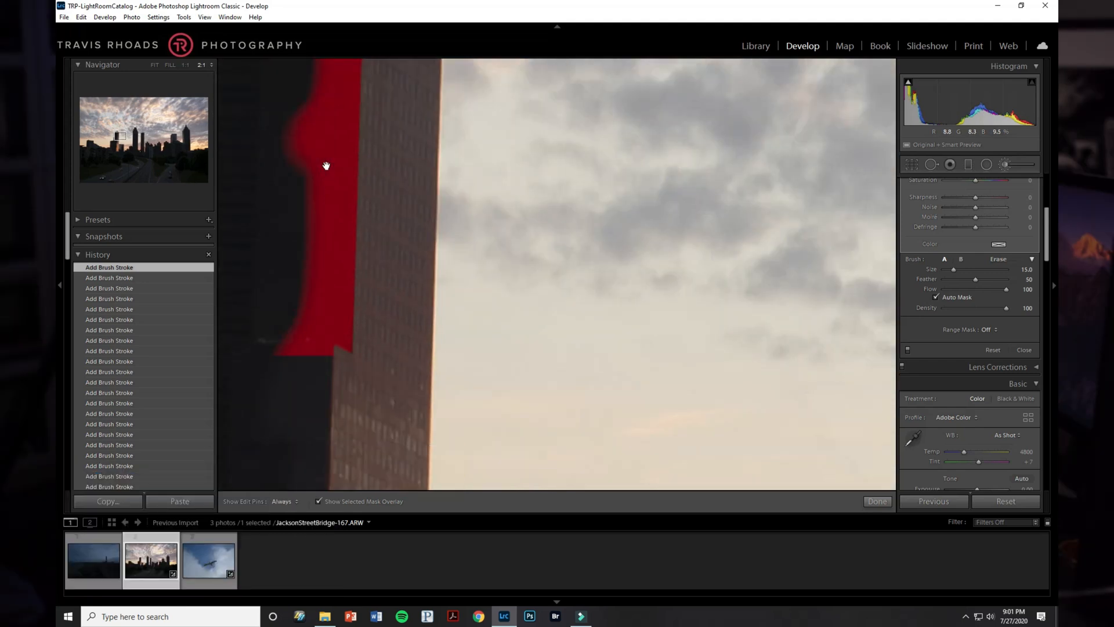
- Paint the mask over the sunlit glass side of the tall tower using brush B at size 11, without Auto Mask
key(alt)
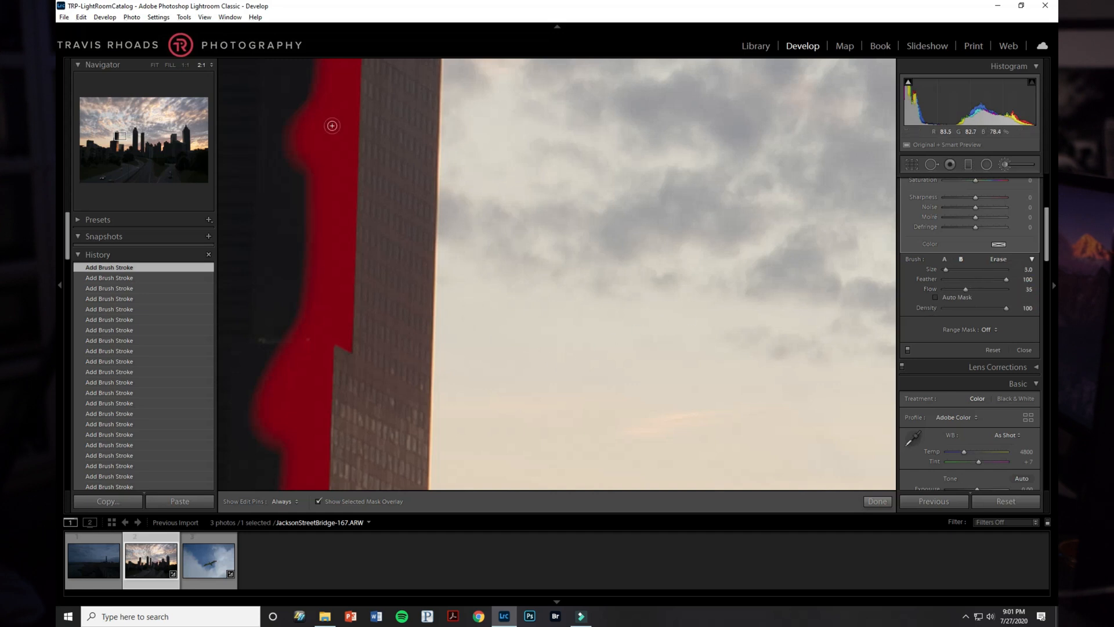
click(155, 65)
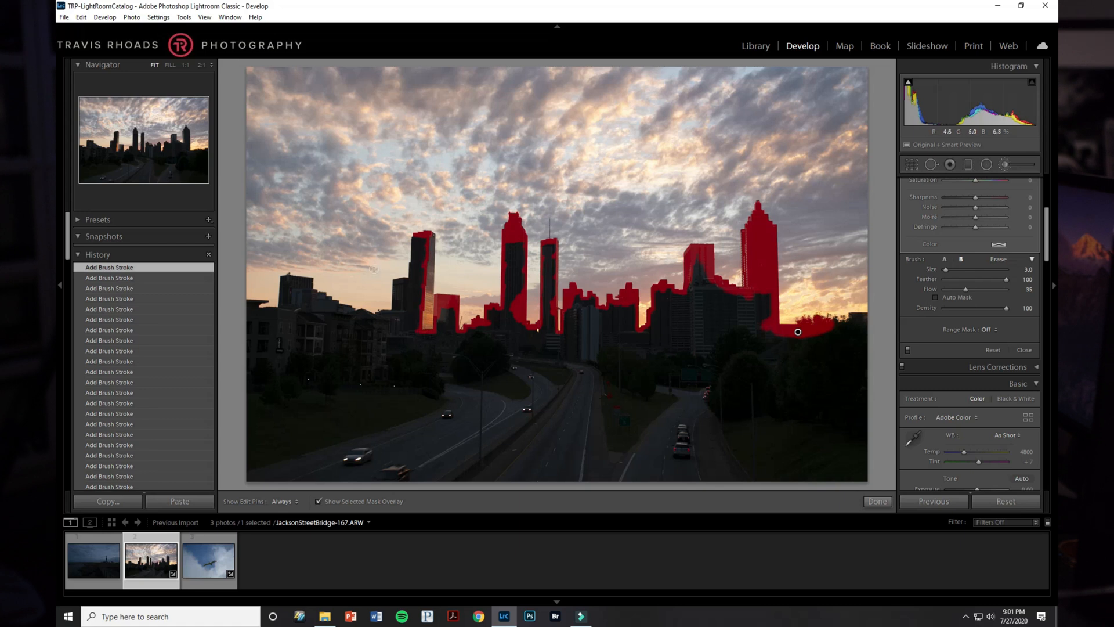
click(186, 66)
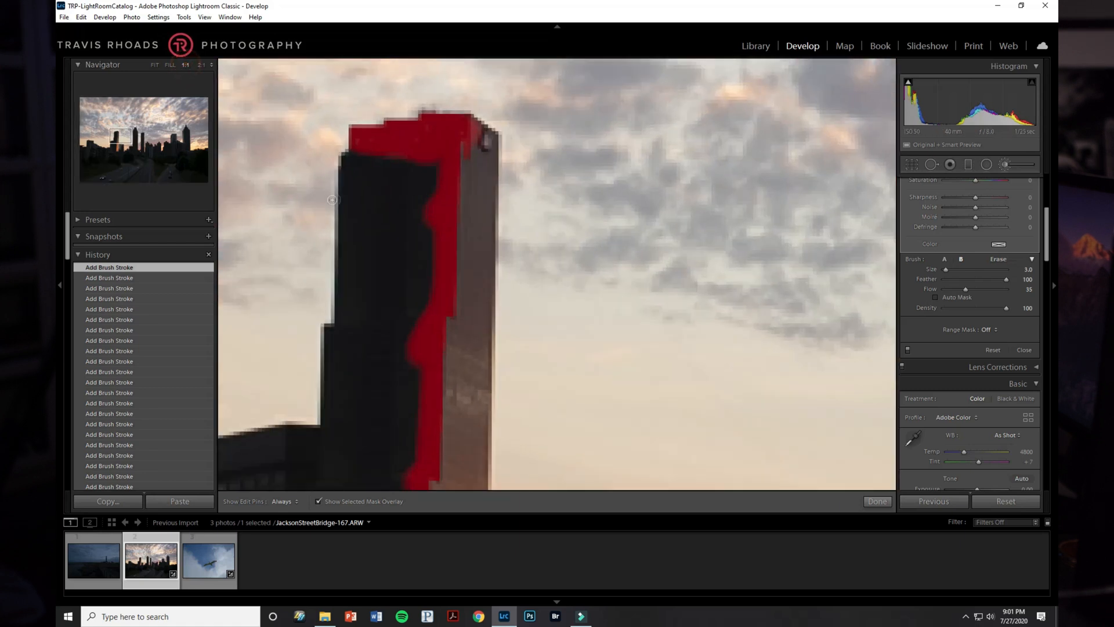
scroll(463, 296, up, 4)
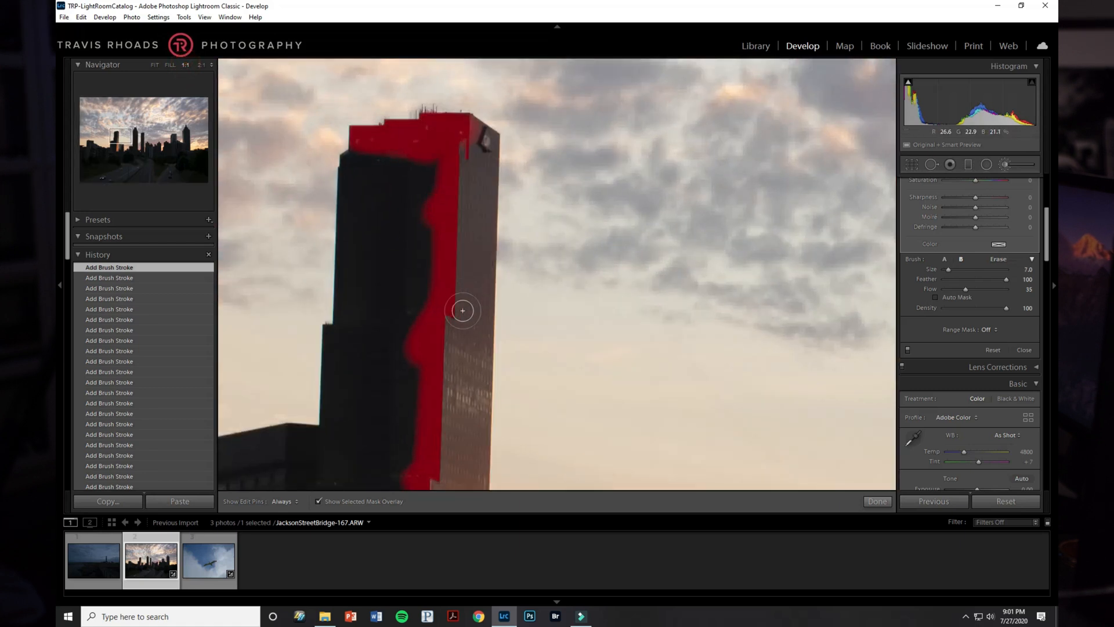
drag(378, 336, 313, 164)
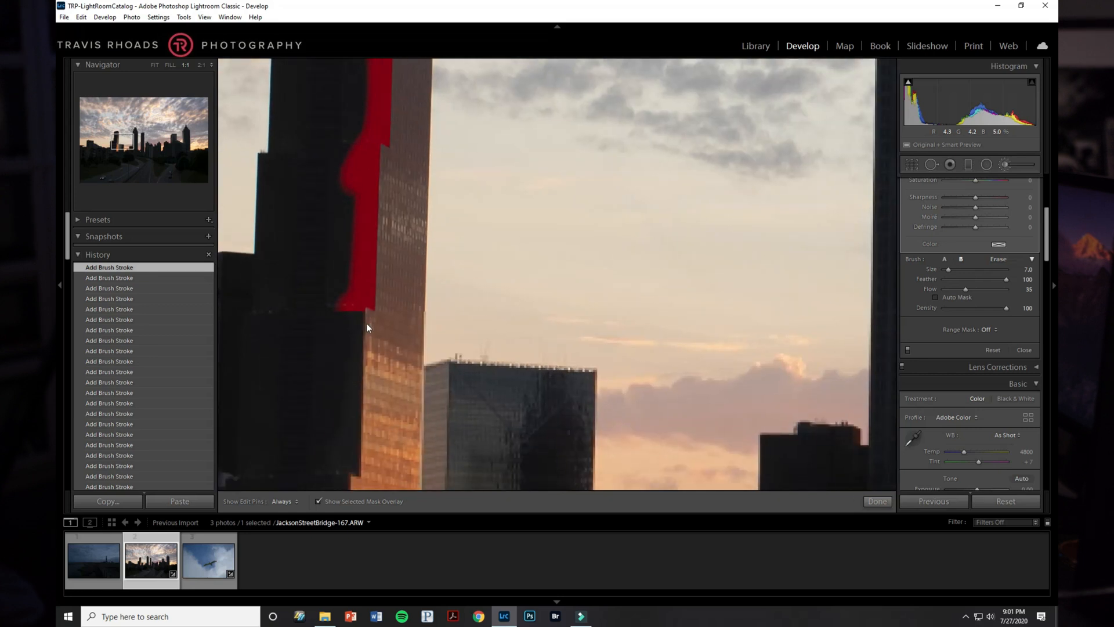
scroll(385, 343, up, 2)
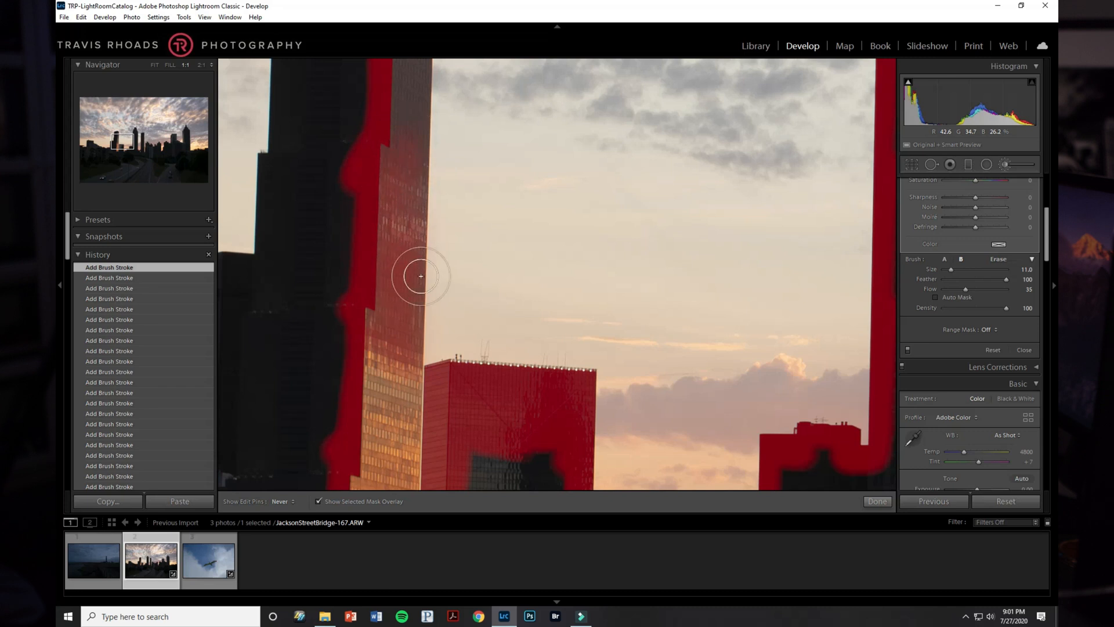
drag(343, 148, 347, 331)
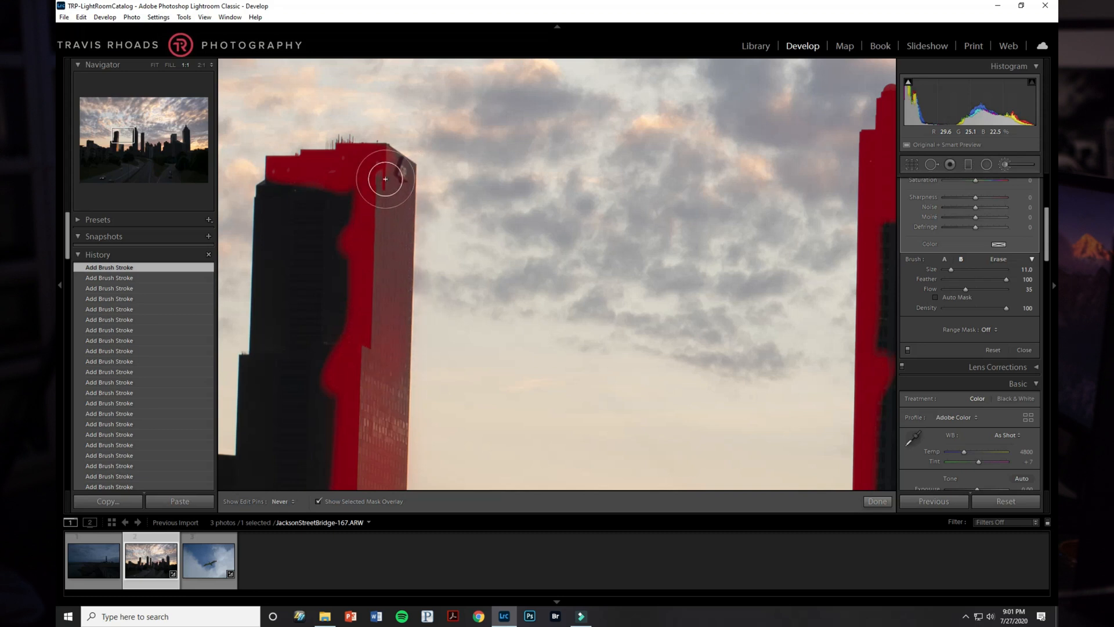
mouse_move(319, 343)
mouse_down()
mouse_move(343, 191)
mouse_move(360, 169)
mouse_move(361, 82)
mouse_up()
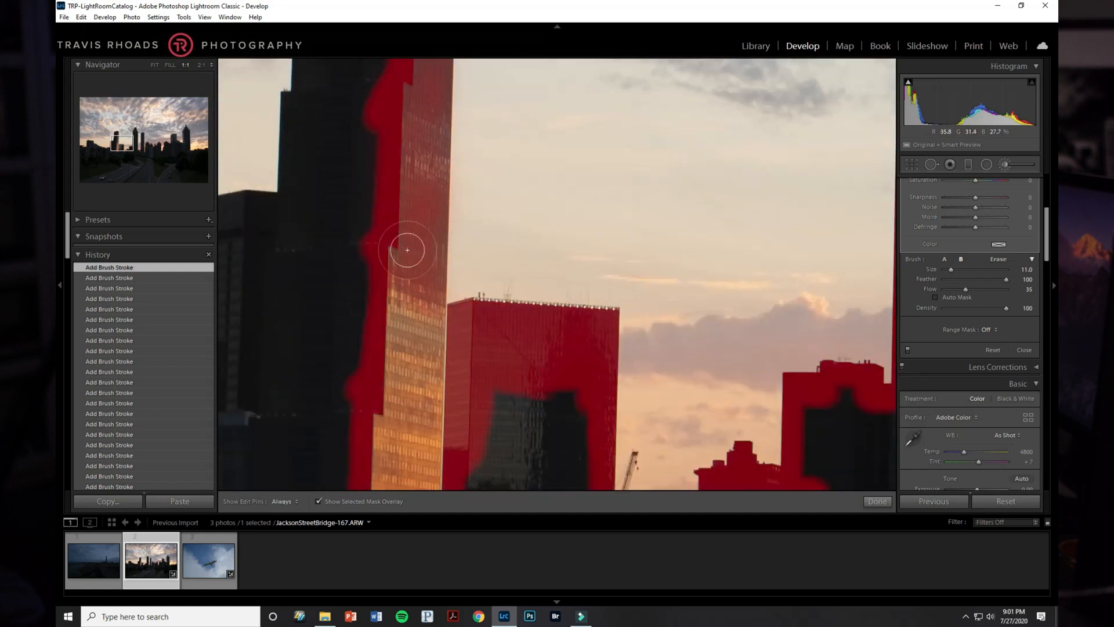
- Return to brush A with Auto Mask and reduce its size to 9
key(h)
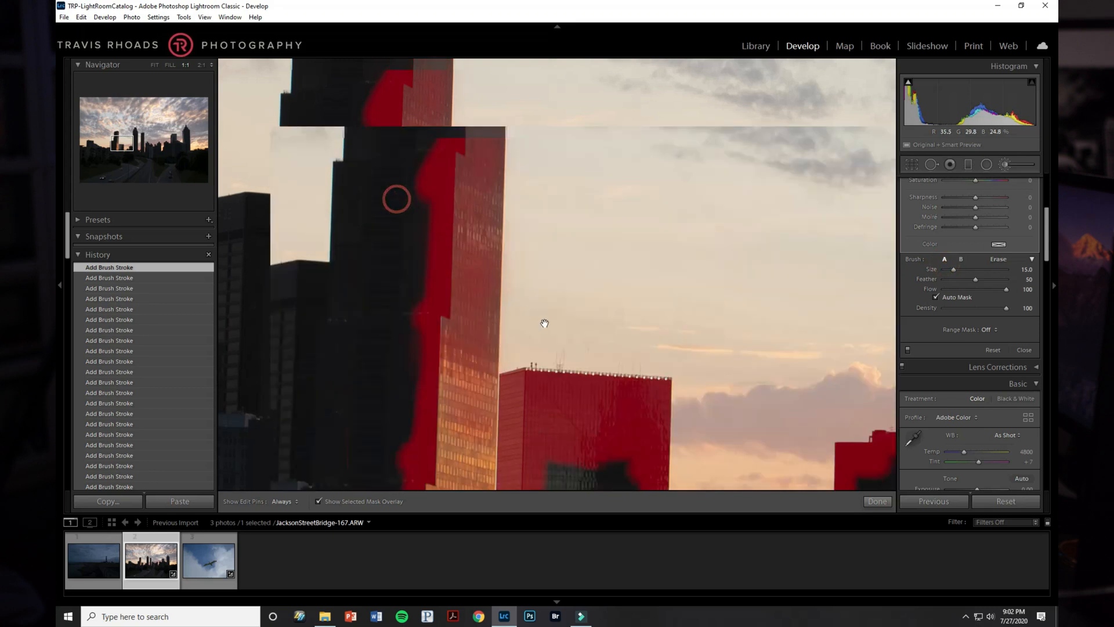
drag(395, 197, 570, 406)
scroll(534, 175, down, 6)
drag(529, 133, 494, 132)
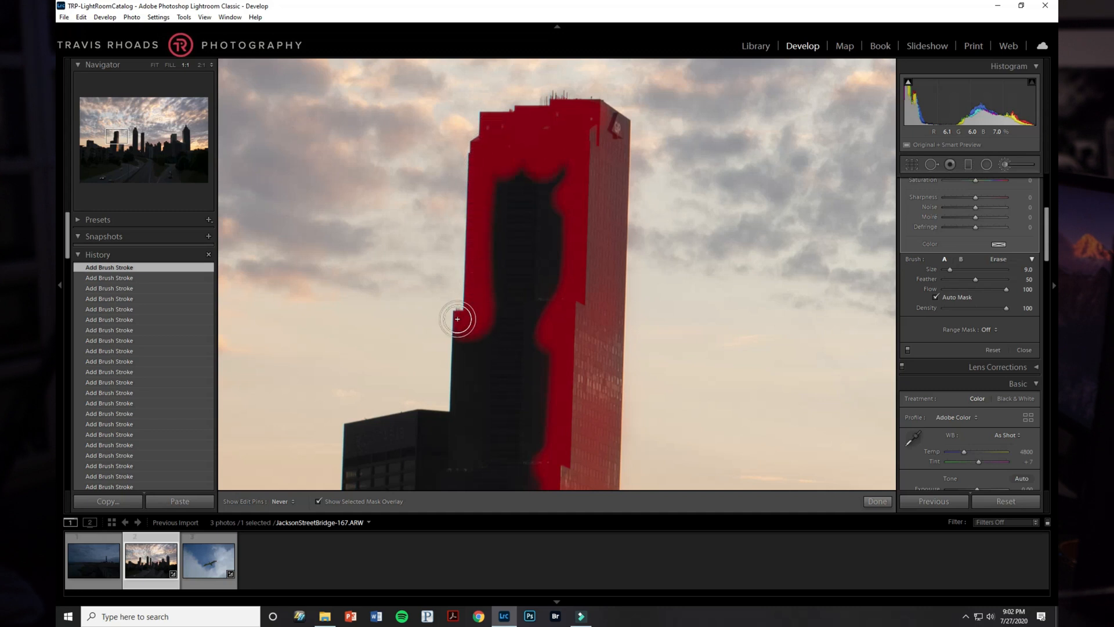
key(ctrl+z)
key(ctrl+z)
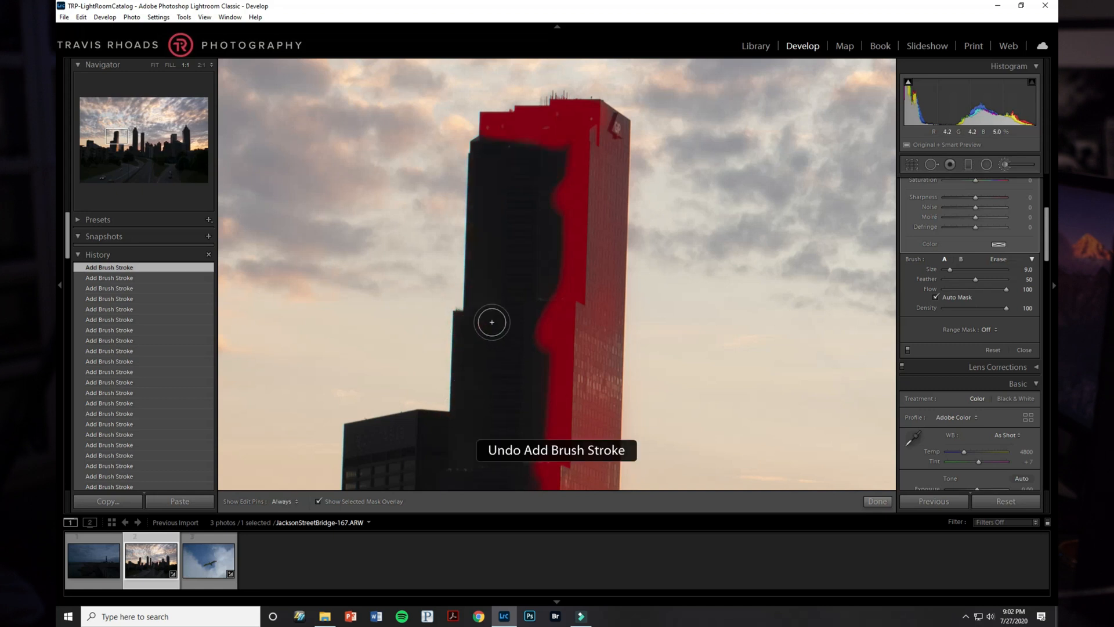
- Mask the dark left side of the glass-sided tower, its lower neighbour, and the gabled and stepped rooftops farther left
mouse_move(474, 220)
mouse_down()
mouse_move(457, 385)
mouse_move(425, 416)
mouse_move(353, 433)
mouse_move(410, 191)
mouse_move(395, 372)
mouse_move(320, 370)
mouse_up()
key(space)
key(space)
mouse_move(410, 373)
mouse_down()
mouse_move(615, 378)
mouse_move(443, 364)
mouse_move(372, 304)
mouse_up()
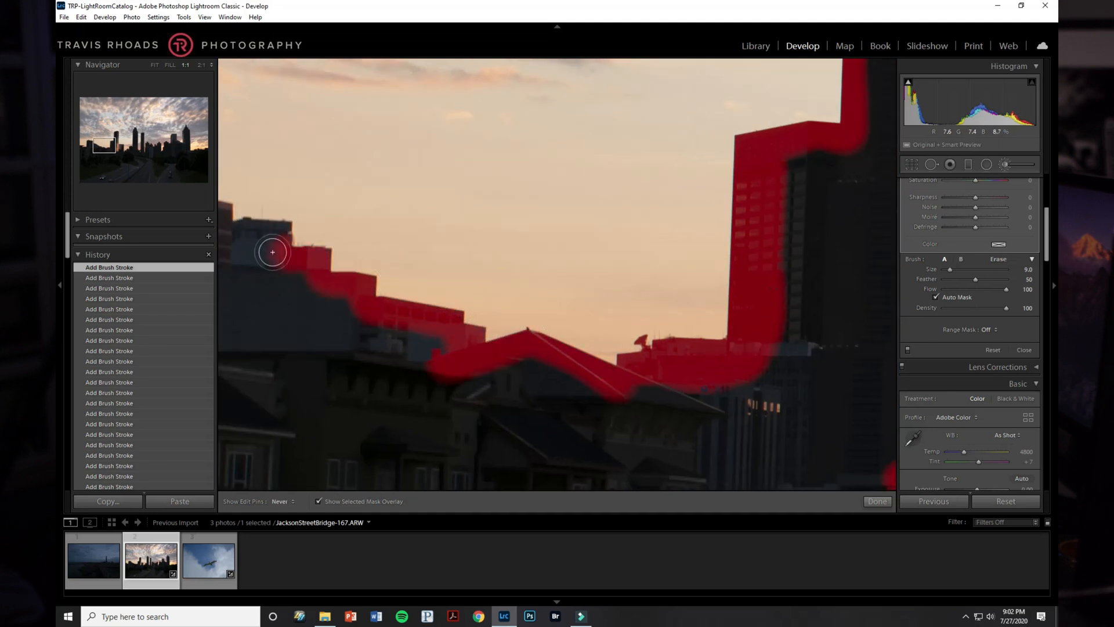
- Continue the Auto Mask outline around the tall dark building and along the flat roof at the photo's left edge
key(space)
drag(250, 241, 679, 423)
mouse_move(609, 325)
mouse_down()
mouse_move(567, 268)
mouse_move(382, 214)
mouse_move(352, 420)
mouse_move(279, 432)
mouse_up()
key(space)
drag(343, 451, 656, 446)
drag(597, 436, 548, 380)
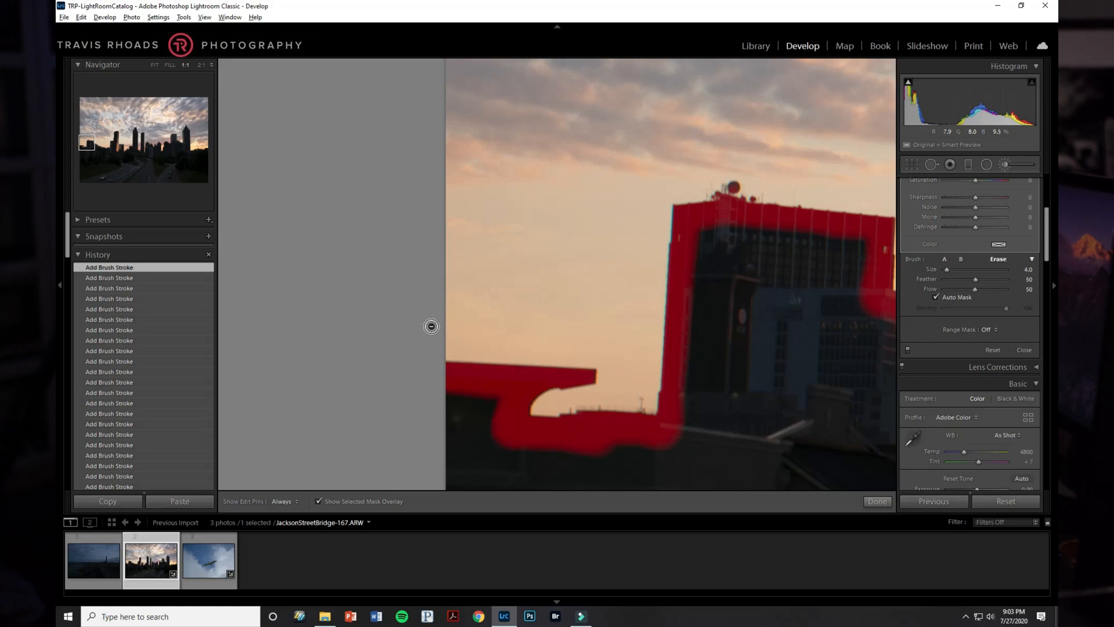
- Fit the whole photo in view and paint a broad stroke over the dark apartment buildings below the left skyline
key(space)
drag(432, 326, 157, 68)
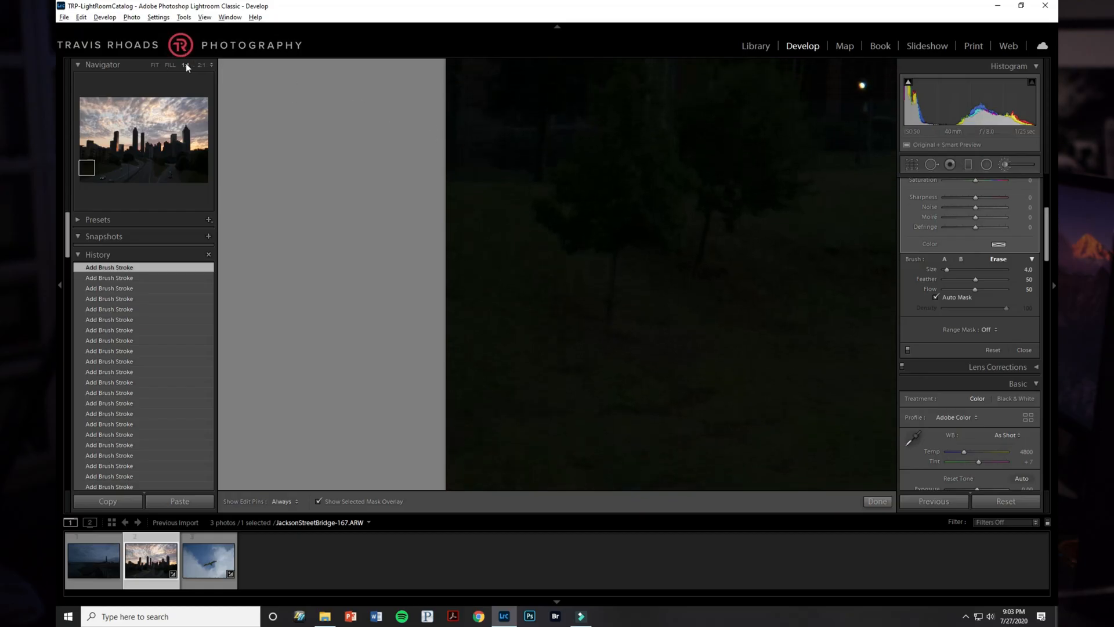
click(185, 64)
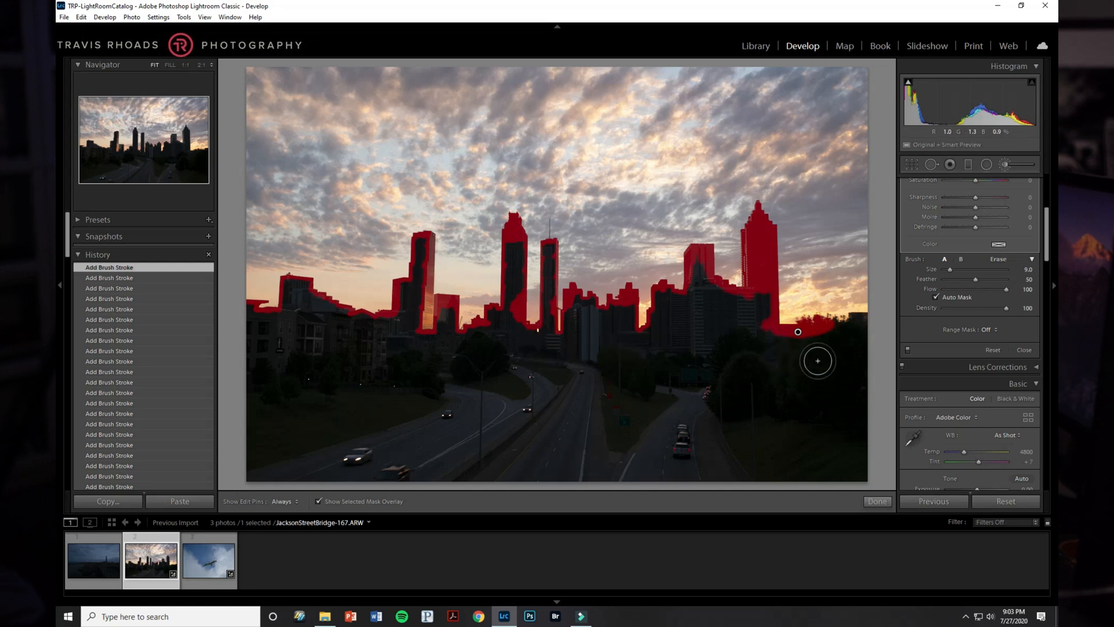
key(h)
mouse_move(350, 354)
mouse_down()
mouse_move(303, 321)
mouse_move(369, 346)
mouse_move(331, 331)
mouse_up()
key(alt)
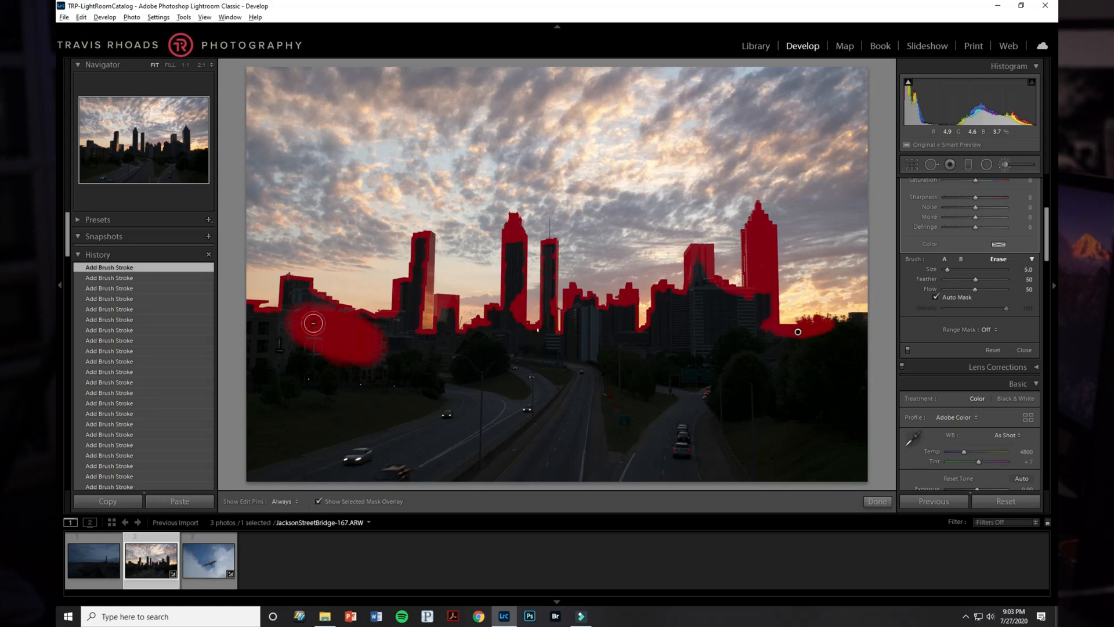
- Zoom to 1:2, enlarge the brush to 14, and fill the mask inside the far-left tower and apartment buildings
click(186, 65)
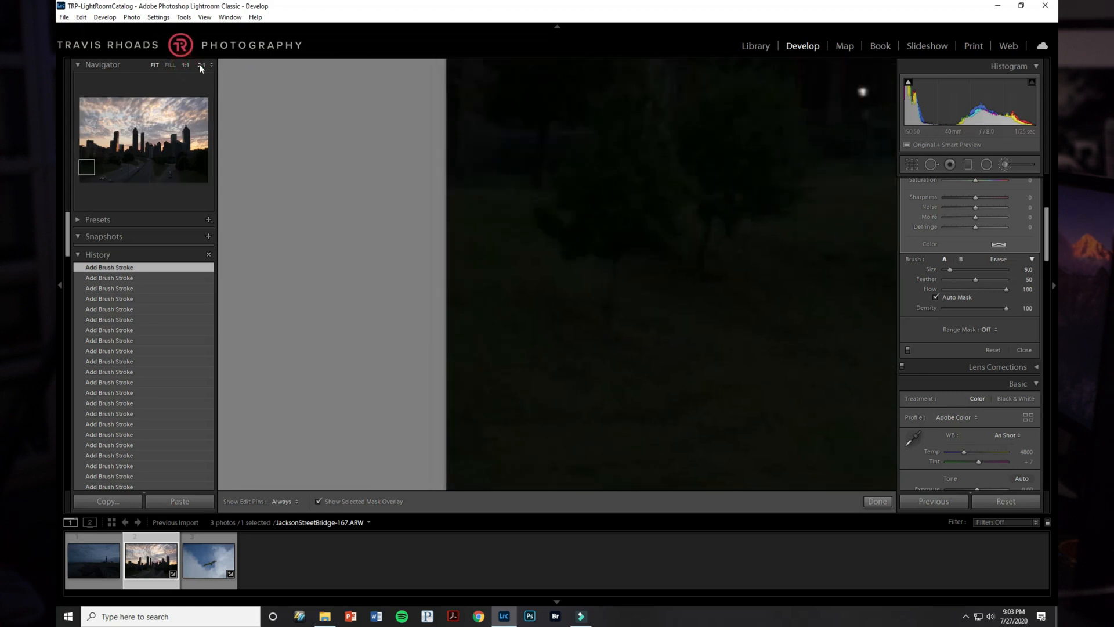
click(204, 64)
click(191, 124)
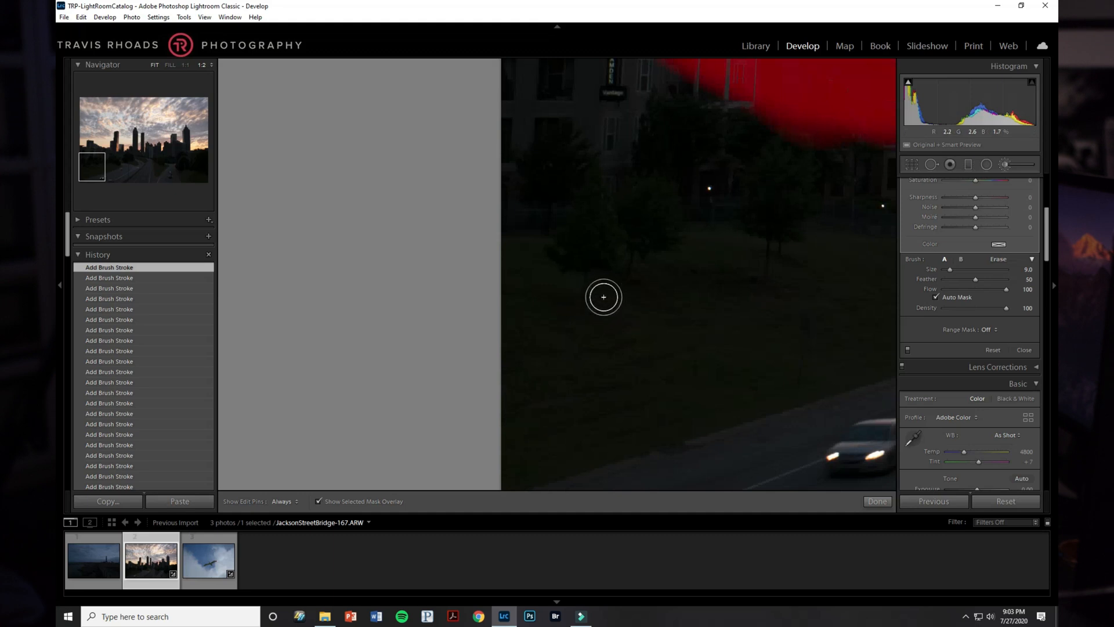
mouse_move(719, 219)
mouse_down()
mouse_move(525, 388)
mouse_move(503, 432)
mouse_up()
scroll(582, 271, up, 1)
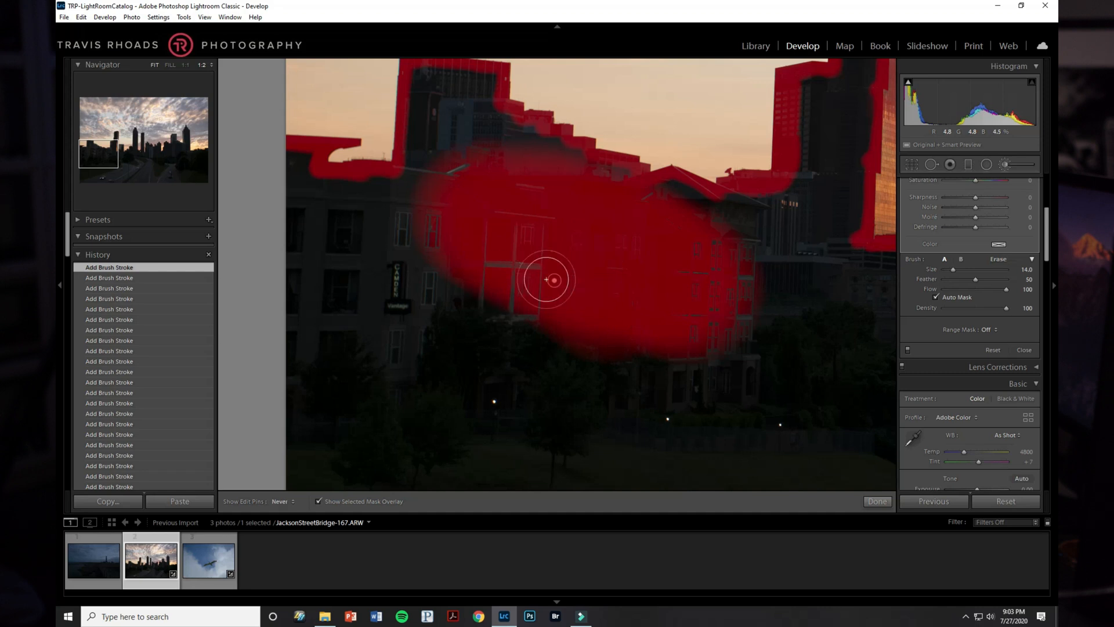
key(h)
mouse_move(460, 273)
mouse_down()
mouse_move(499, 299)
mouse_move(562, 216)
mouse_move(498, 129)
mouse_move(627, 190)
mouse_move(499, 143)
mouse_move(481, 109)
mouse_move(489, 80)
mouse_move(421, 79)
mouse_move(415, 181)
mouse_move(422, 122)
mouse_move(425, 183)
mouse_move(460, 105)
mouse_move(465, 119)
mouse_move(435, 198)
mouse_move(469, 162)
mouse_move(365, 192)
mouse_move(276, 186)
mouse_move(356, 191)
mouse_move(290, 160)
mouse_move(281, 220)
mouse_move(486, 248)
mouse_move(274, 239)
mouse_move(323, 239)
mouse_up()
mouse_move(253, 268)
mouse_down()
mouse_move(392, 304)
mouse_move(268, 323)
mouse_move(281, 371)
mouse_move(522, 375)
mouse_up()
key(h)
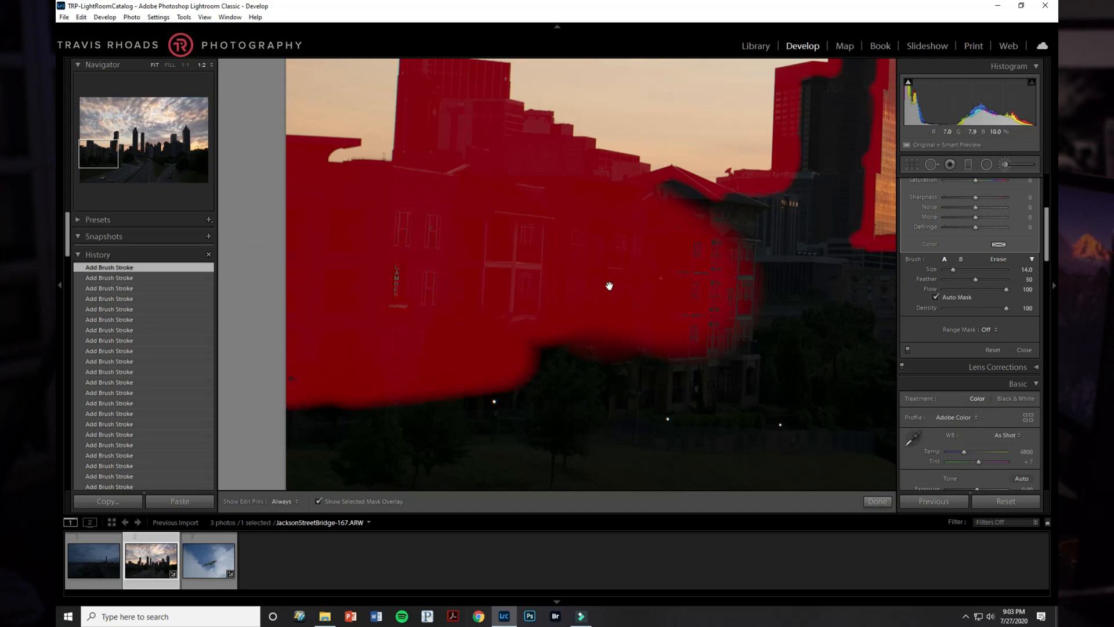
- Fill the mask inside the gabled apartment building and the dark building beside the glass-sided tower
drag(771, 281, 452, 325)
mouse_move(343, 322)
mouse_down()
mouse_move(610, 321)
mouse_move(585, 322)
mouse_up()
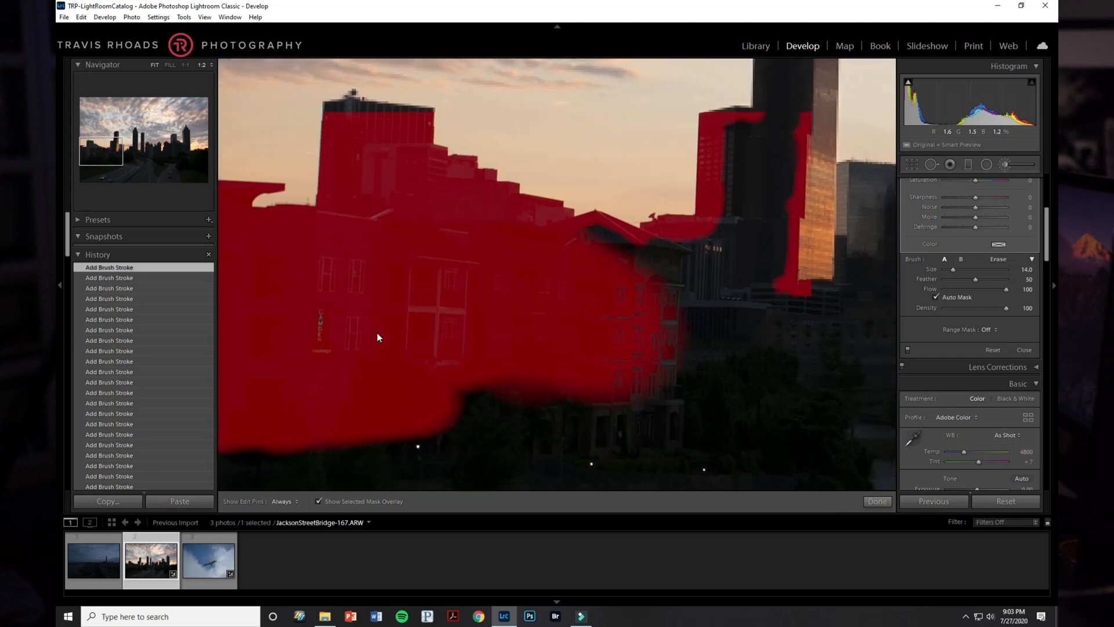
key(h)
mouse_move(588, 368)
mouse_down()
mouse_move(602, 368)
mouse_move(599, 325)
mouse_move(653, 280)
mouse_move(610, 259)
mouse_up()
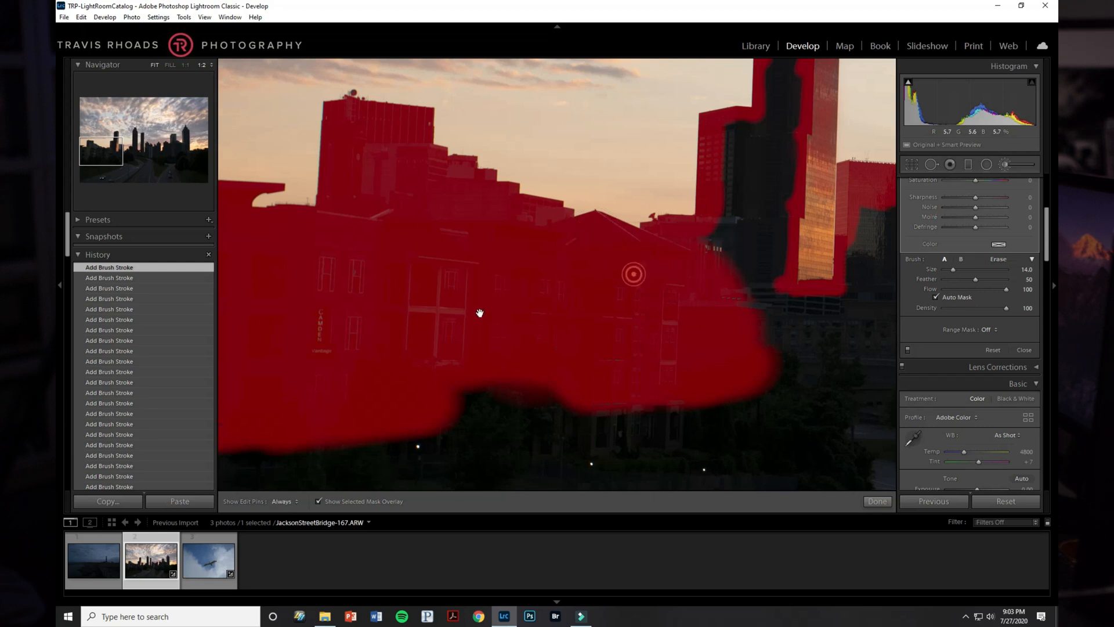
drag(479, 313, 354, 354)
mouse_move(448, 297)
mouse_down()
mouse_move(430, 318)
mouse_move(442, 319)
mouse_move(453, 283)
mouse_move(459, 209)
mouse_move(498, 195)
mouse_move(491, 385)
mouse_move(498, 262)
mouse_move(474, 396)
mouse_move(457, 379)
mouse_up()
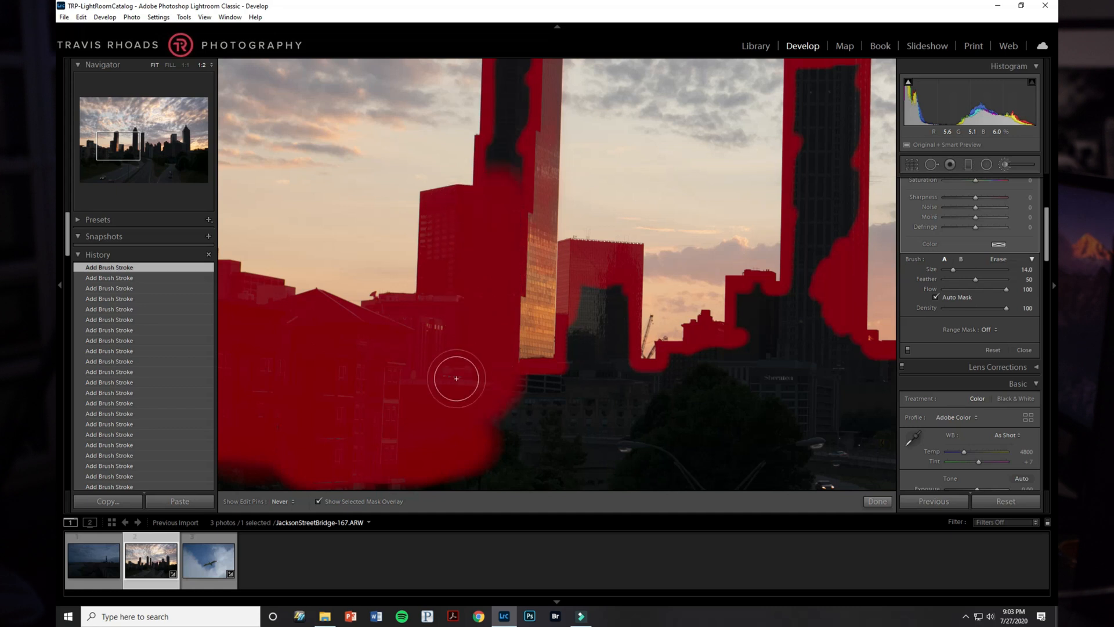
mouse_move(483, 208)
mouse_down()
mouse_move(432, 387)
mouse_move(452, 378)
mouse_move(465, 250)
mouse_up()
- Fill the unmasked interiors of the glass-sided tower, the low buildings beside it, and the two tall central towers
key(h)
drag(454, 315, 450, 15)
mouse_move(538, 262)
mouse_down()
mouse_move(539, 159)
mouse_move(523, 274)
mouse_move(534, 188)
mouse_move(548, 173)
mouse_move(555, 285)
mouse_move(627, 260)
mouse_move(588, 273)
mouse_move(425, 275)
mouse_move(669, 269)
mouse_move(698, 250)
mouse_move(675, 229)
mouse_move(703, 202)
mouse_move(696, 177)
mouse_move(730, 181)
mouse_up()
drag(720, 268, 388, 465)
mouse_move(435, 333)
mouse_down()
mouse_move(419, 356)
mouse_move(420, 344)
mouse_move(408, 389)
mouse_move(412, 173)
mouse_move(415, 157)
mouse_move(455, 146)
mouse_move(445, 380)
mouse_up()
mouse_move(526, 444)
mouse_down()
mouse_move(425, 448)
mouse_move(501, 453)
mouse_move(416, 433)
mouse_move(412, 414)
mouse_move(400, 414)
mouse_move(522, 472)
mouse_move(550, 455)
mouse_move(555, 153)
mouse_up()
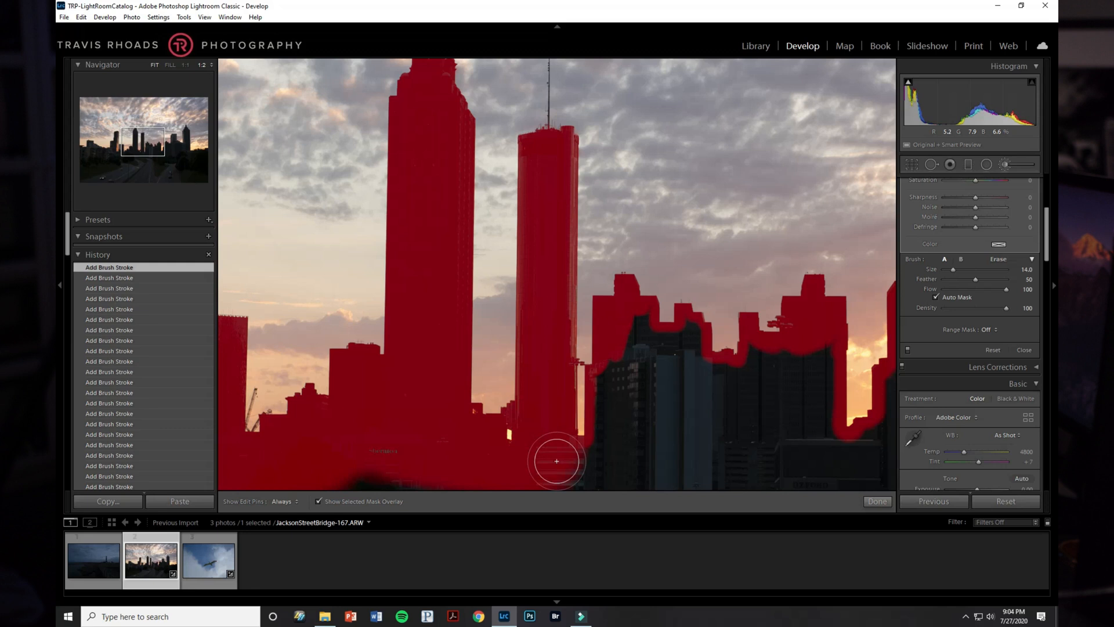
- Fill the mask across the cluster of mid-rise buildings to the right of the antenna tower
mouse_move(556, 461)
mouse_down()
mouse_move(336, 448)
mouse_move(346, 453)
mouse_move(403, 304)
mouse_move(460, 318)
mouse_move(495, 358)
mouse_move(528, 341)
mouse_move(596, 334)
mouse_move(587, 437)
mouse_move(443, 430)
mouse_move(554, 421)
mouse_move(490, 393)
mouse_move(520, 374)
mouse_move(476, 431)
mouse_move(219, 425)
mouse_up()
key(h)
mouse_move(351, 451)
mouse_down()
mouse_move(415, 420)
mouse_move(374, 446)
mouse_move(422, 380)
mouse_move(435, 298)
mouse_move(469, 294)
mouse_move(545, 317)
mouse_move(466, 347)
mouse_move(447, 388)
mouse_move(457, 367)
mouse_move(516, 345)
mouse_move(531, 360)
mouse_move(405, 453)
mouse_move(494, 431)
mouse_move(409, 462)
mouse_move(326, 472)
mouse_move(652, 471)
mouse_move(504, 469)
mouse_move(484, 424)
mouse_move(514, 380)
mouse_move(493, 375)
mouse_move(522, 365)
mouse_up()
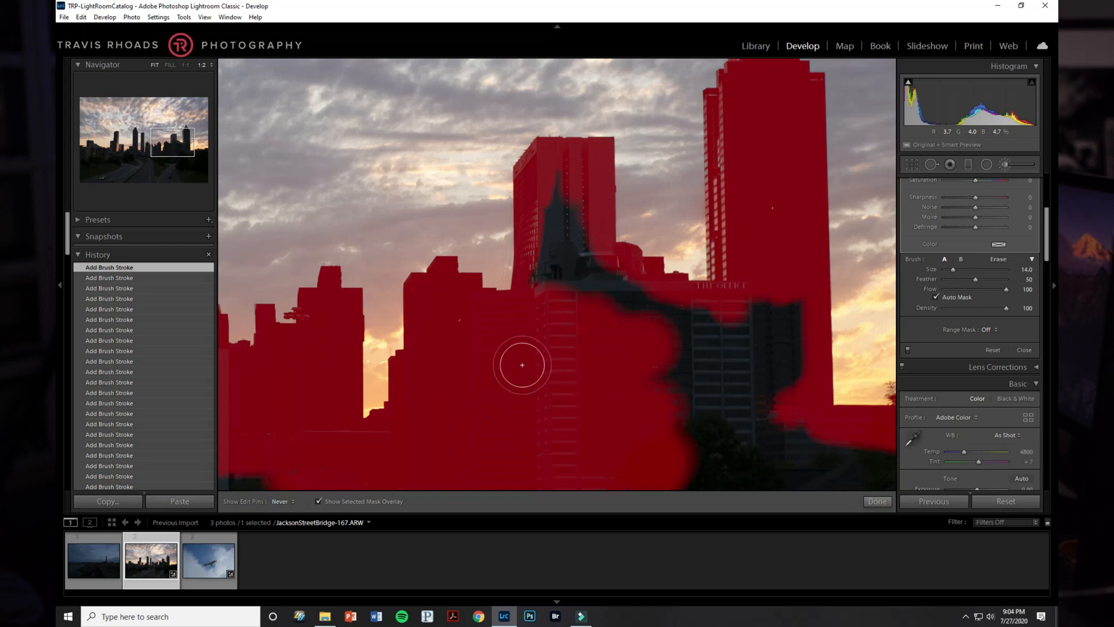
- Fill the pointed roof, the office building and the base of the tall right tower, extending the mask across the trees
mouse_move(532, 311)
mouse_down()
mouse_move(565, 216)
mouse_move(572, 251)
mouse_move(595, 249)
mouse_move(664, 307)
mouse_move(663, 296)
mouse_move(636, 304)
mouse_move(784, 311)
mouse_move(789, 299)
mouse_move(791, 429)
mouse_move(732, 433)
mouse_move(748, 409)
mouse_up()
mouse_move(708, 357)
mouse_down()
mouse_move(680, 356)
mouse_move(649, 377)
mouse_move(524, 330)
mouse_move(428, 247)
mouse_up()
mouse_move(519, 312)
mouse_down()
mouse_move(565, 315)
mouse_move(458, 293)
mouse_move(617, 313)
mouse_move(738, 311)
mouse_move(431, 309)
mouse_move(694, 309)
mouse_move(683, 330)
mouse_up()
drag(552, 301, 725, 340)
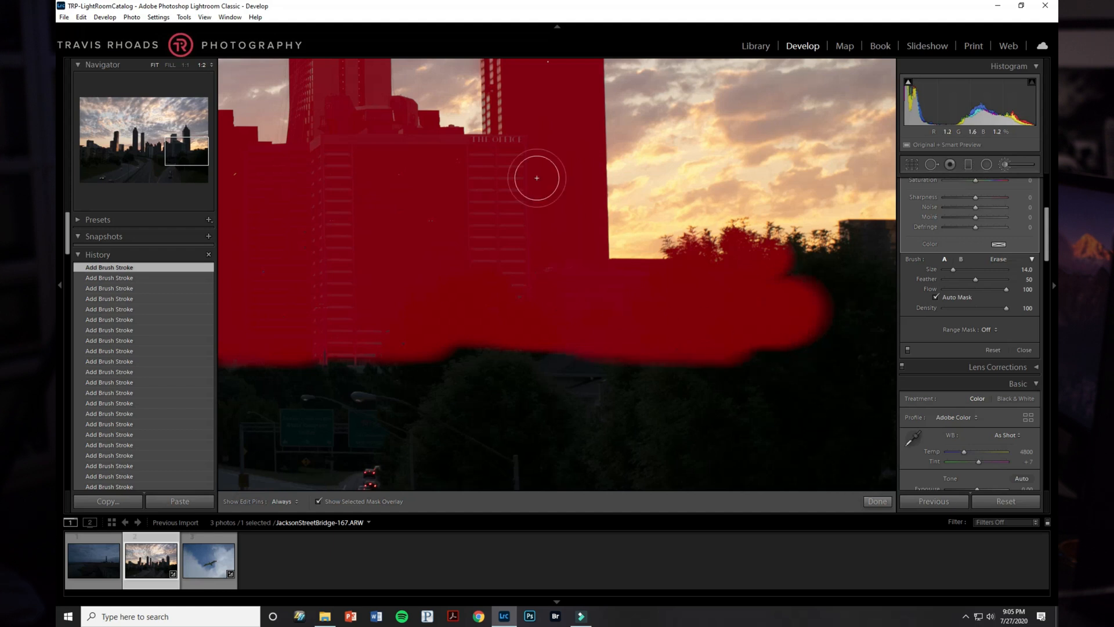
- Fit the whole photo in view and mask the entire foreground of highway, grass and trees below the skyline
click(155, 65)
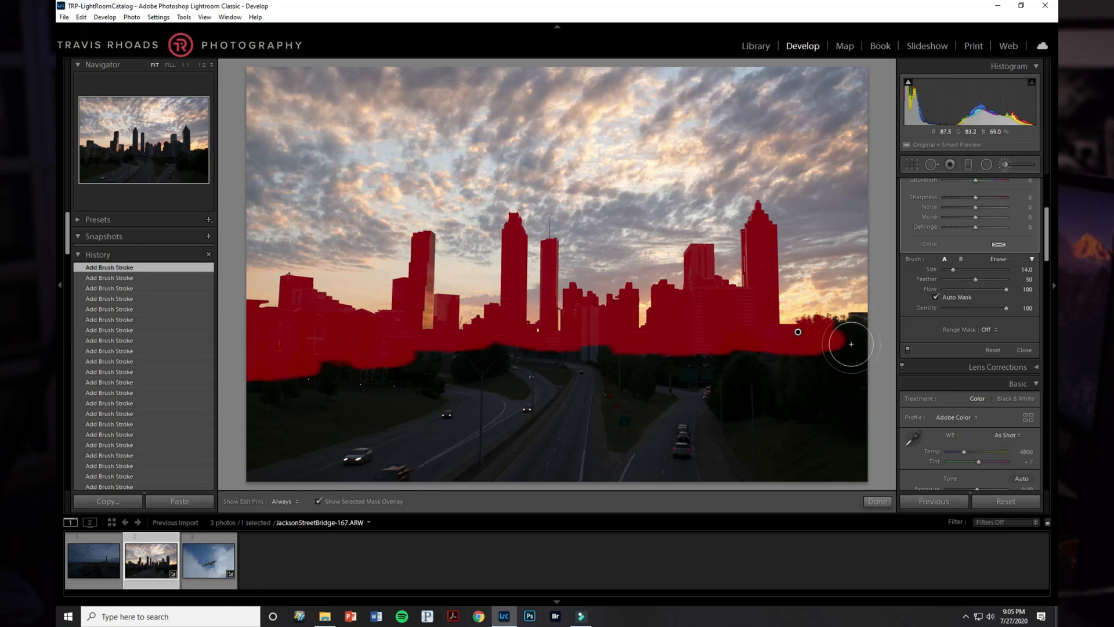
mouse_move(855, 343)
mouse_down()
mouse_move(828, 350)
mouse_move(834, 368)
mouse_move(859, 336)
mouse_move(786, 378)
mouse_move(699, 368)
mouse_move(826, 412)
mouse_move(853, 436)
mouse_move(858, 468)
mouse_move(828, 480)
mouse_move(497, 487)
mouse_move(739, 453)
mouse_move(418, 460)
mouse_move(401, 447)
mouse_move(609, 384)
mouse_move(425, 370)
mouse_up()
mouse_move(543, 354)
mouse_down()
mouse_move(306, 374)
mouse_move(354, 406)
mouse_move(236, 455)
mouse_move(281, 482)
mouse_up()
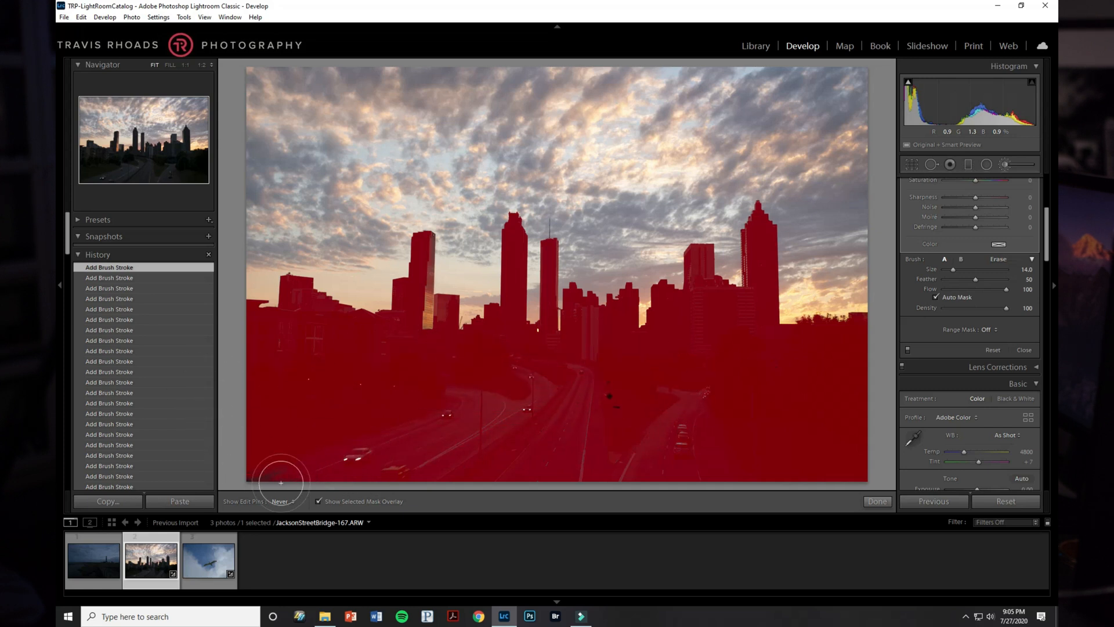
key(h)
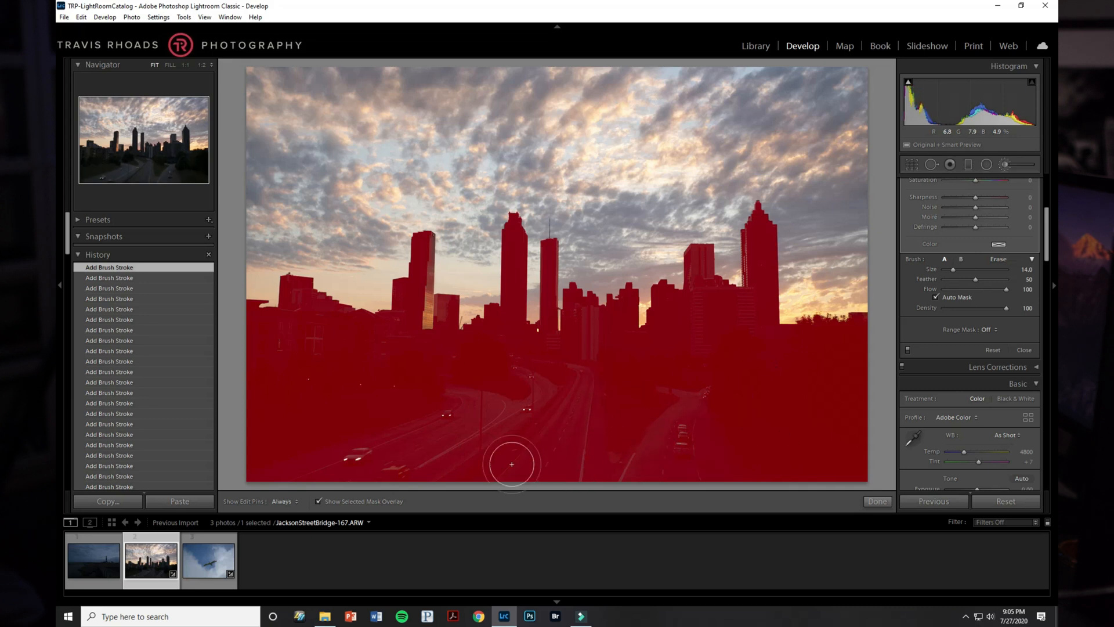
- Hide the mask overlay and raise the masked area's Exposure to 2.02
click(318, 501)
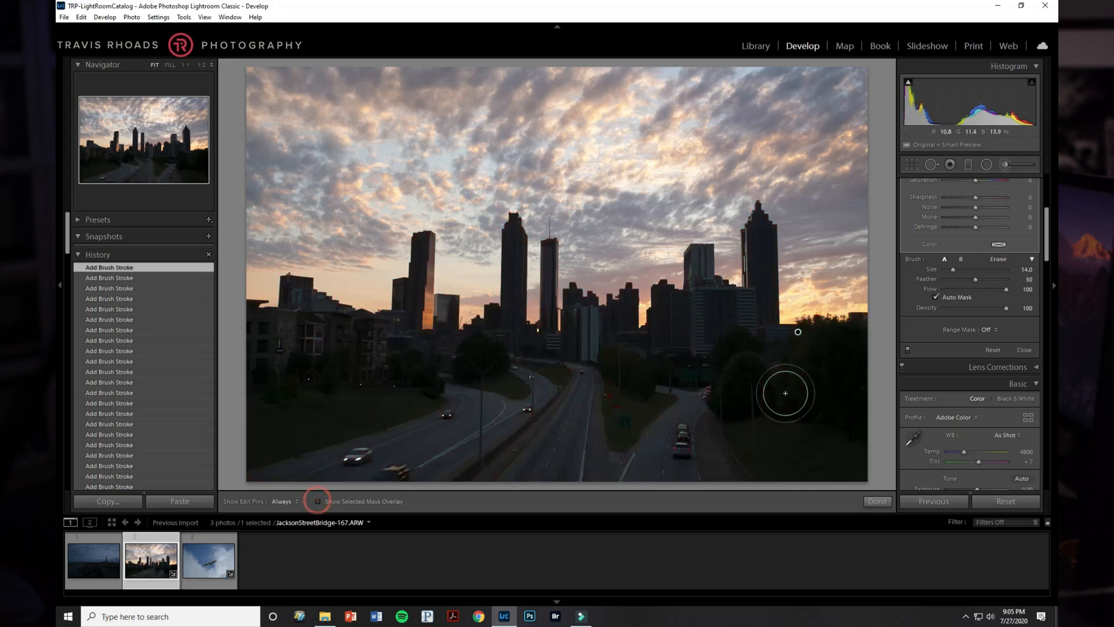
scroll(1045, 235, up, 8)
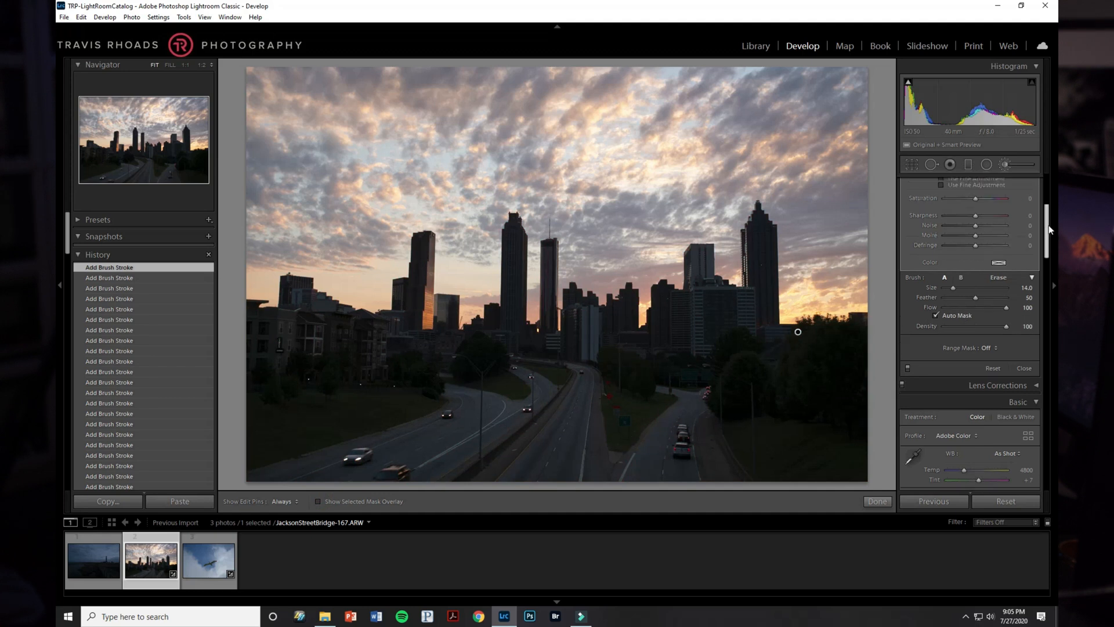
drag(980, 241, 992, 240)
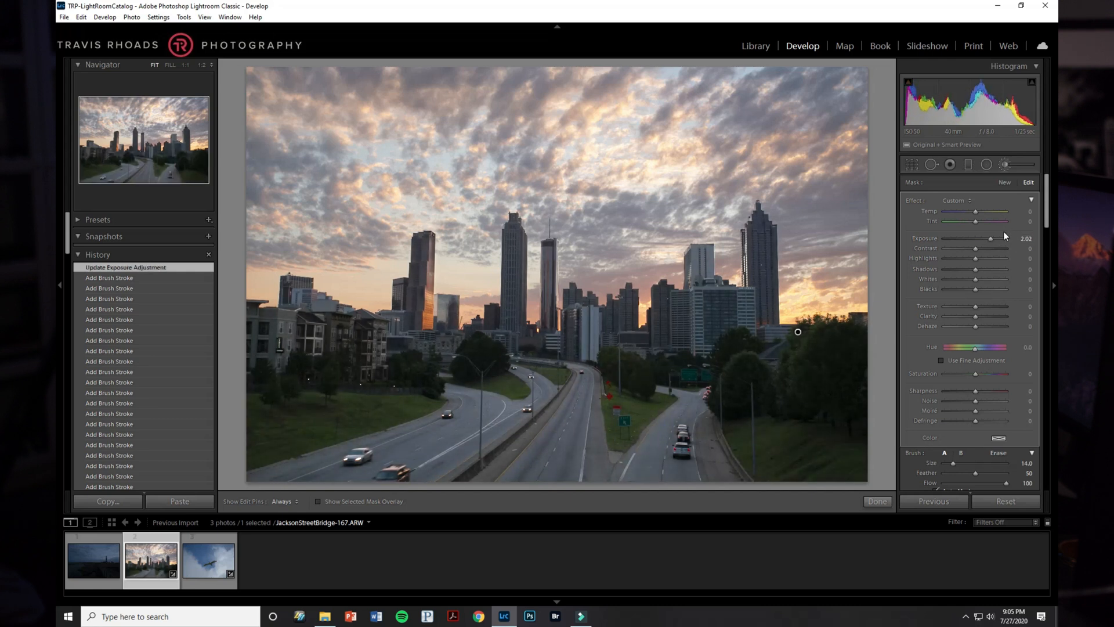
- Warm the masked area by setting Temp to 57 and Tint to 13
drag(975, 213, 989, 217)
drag(991, 214, 992, 215)
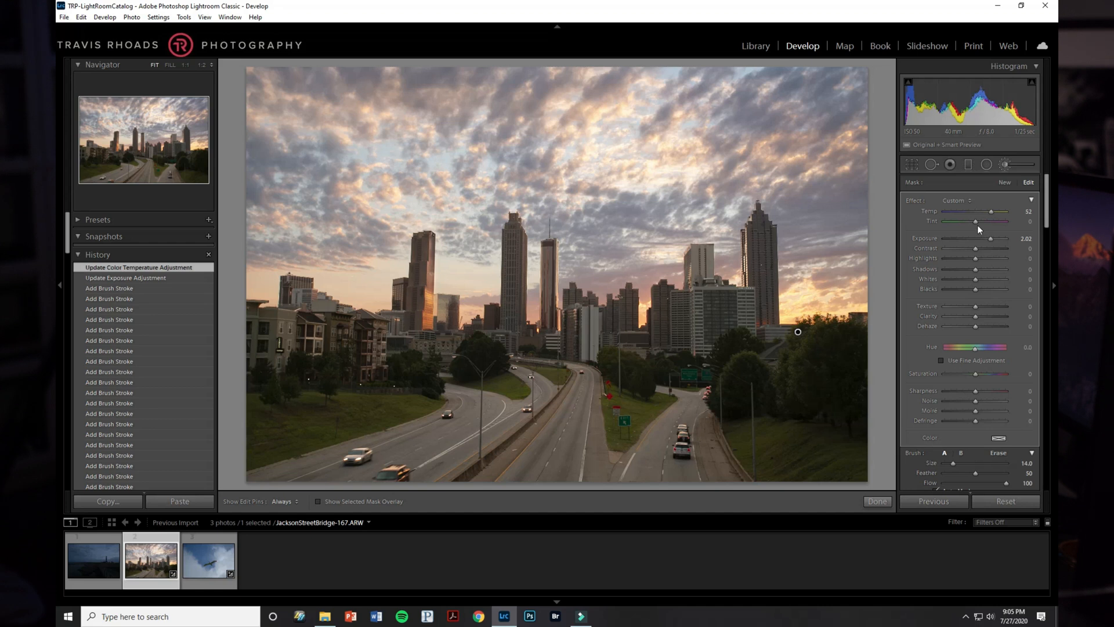
drag(977, 224, 979, 225)
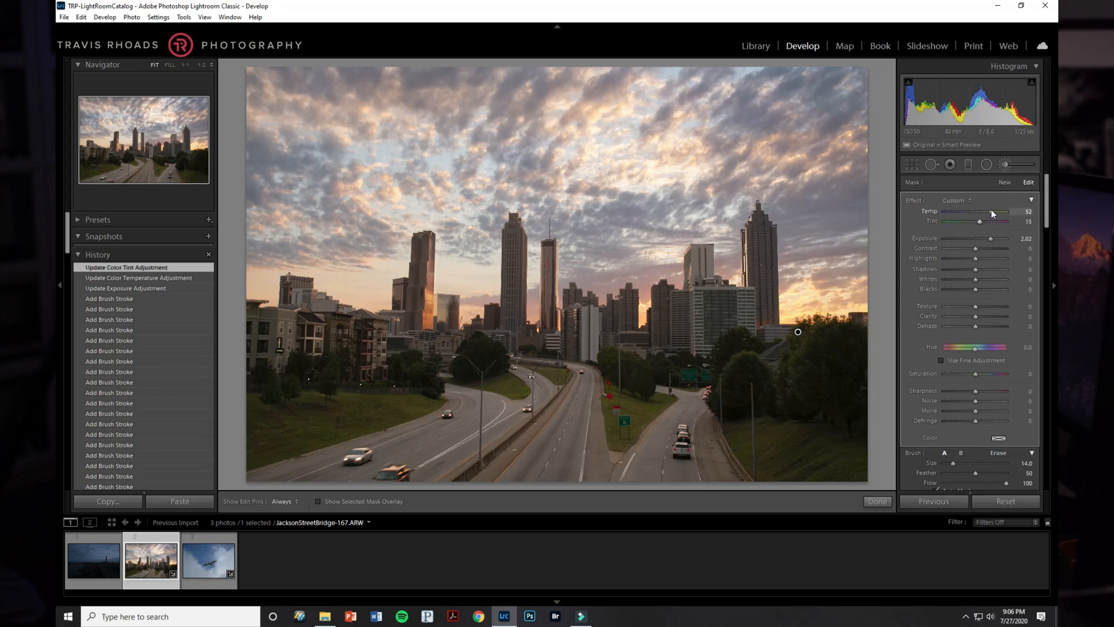
drag(992, 212, 993, 212)
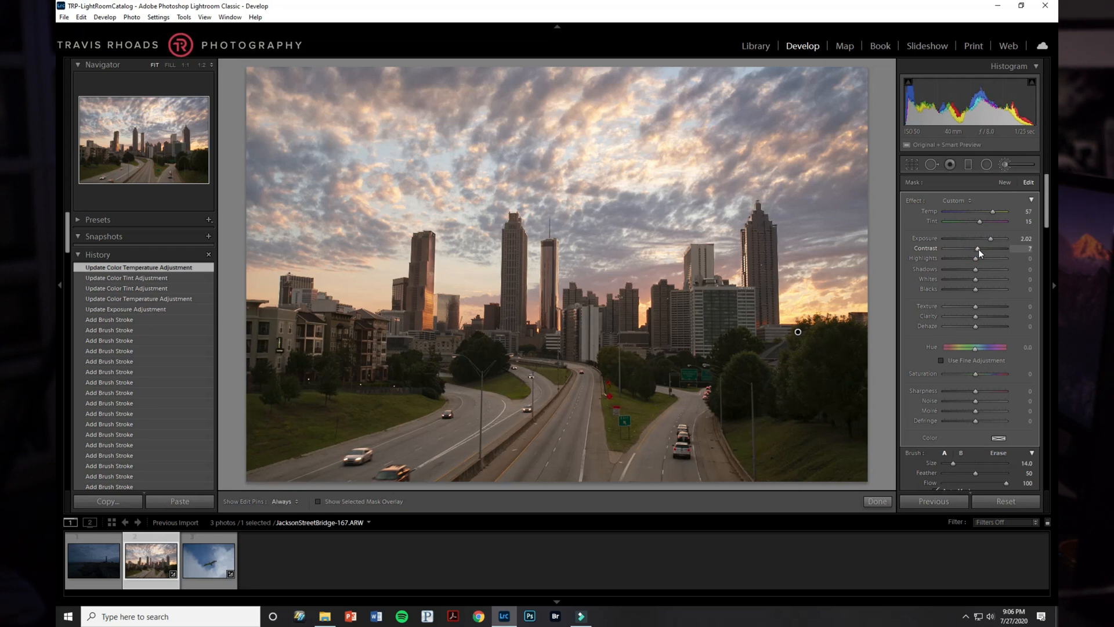
- Set the masked area's Contrast to 15 and Blacks to -5
drag(978, 249, 981, 248)
click(974, 290)
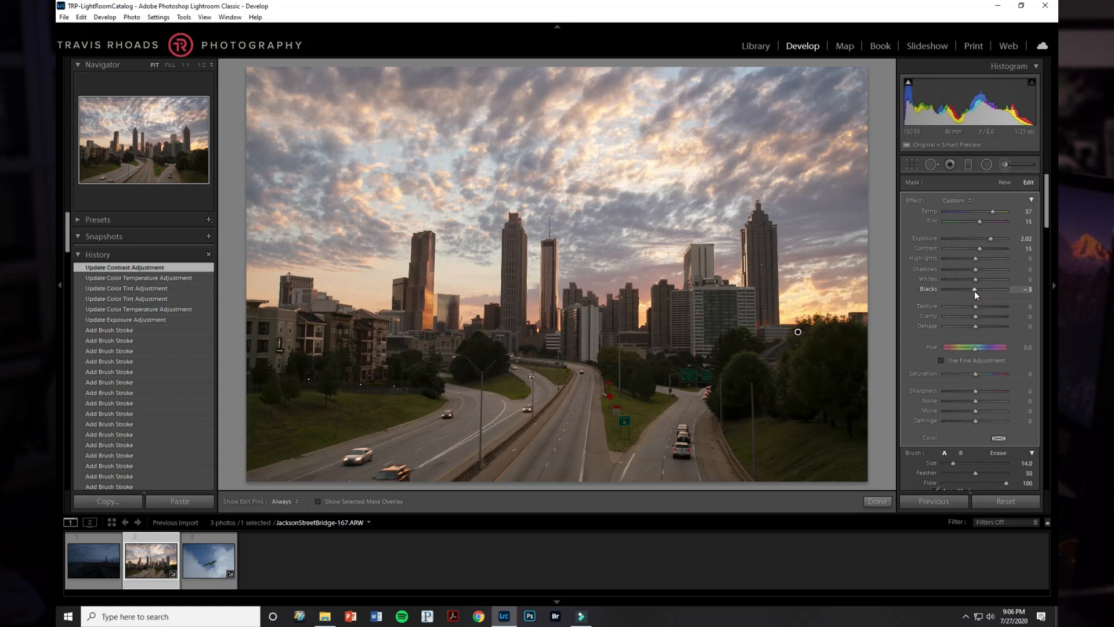
click(974, 291)
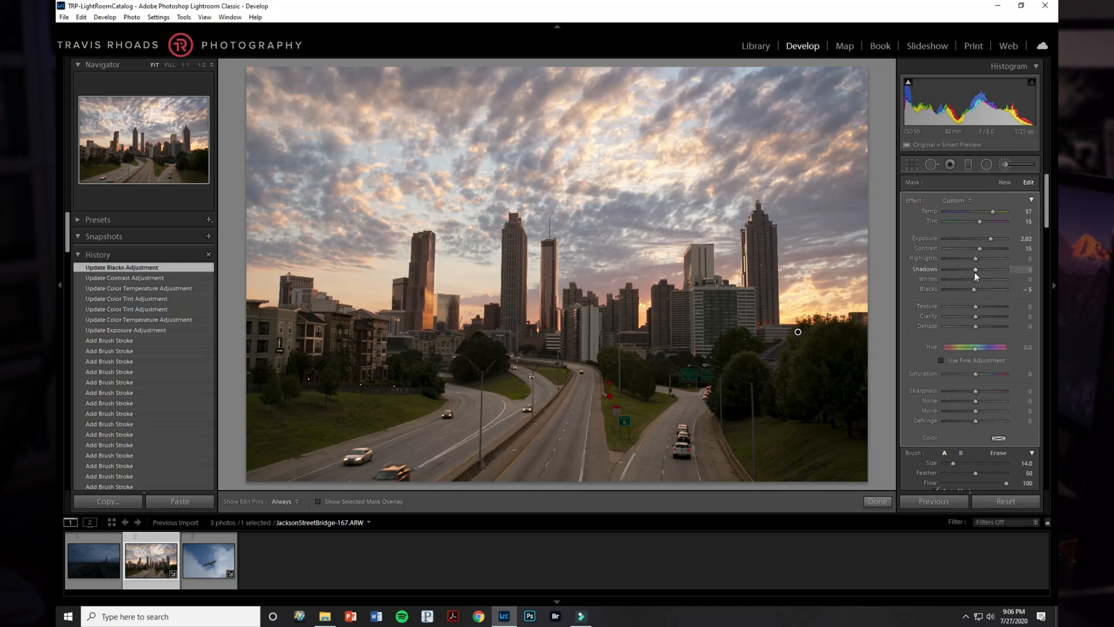
- Set the masked area's Texture to 7, Clarity to 7 and Dehaze to 11
drag(976, 305, 976, 316)
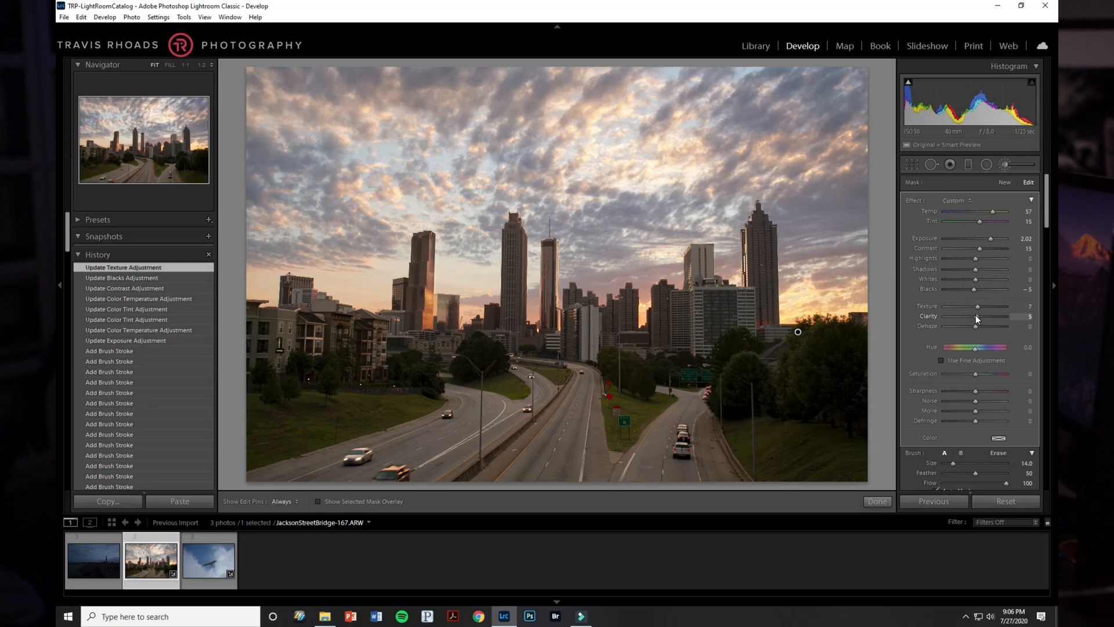
drag(976, 314, 980, 328)
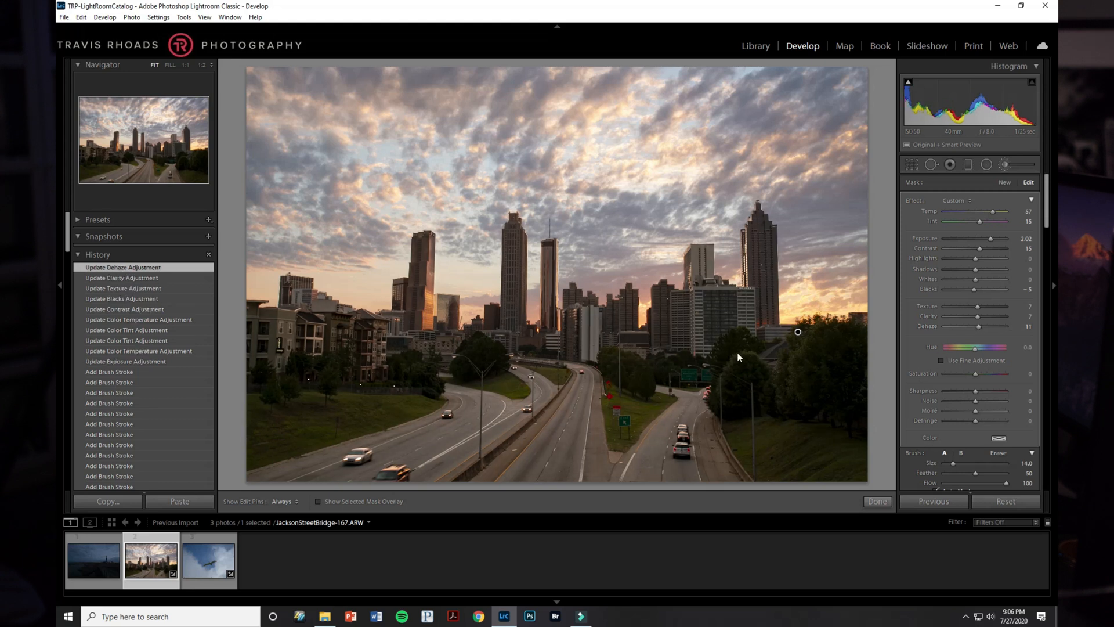